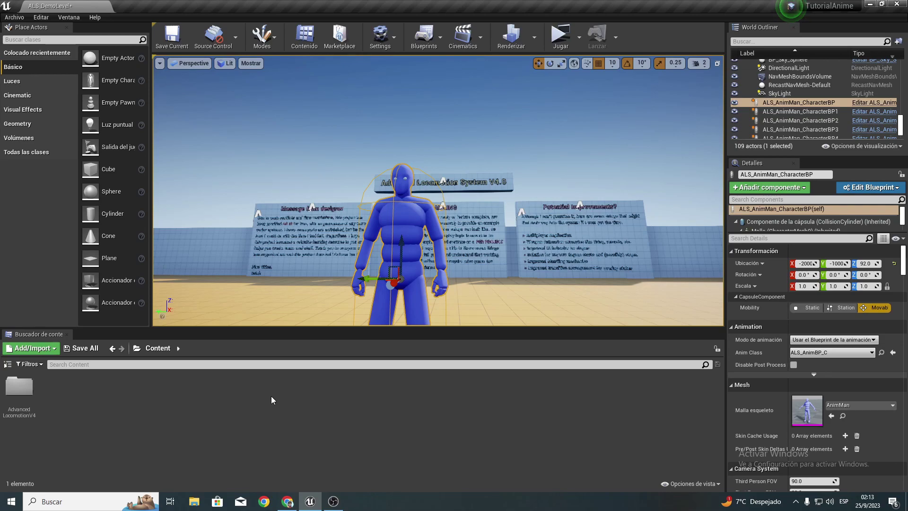
# Step: Create an Actor-based Blueprint Class called 'Destruir' in the Content Browser and open it
pyautogui.rightClick(124, 413)
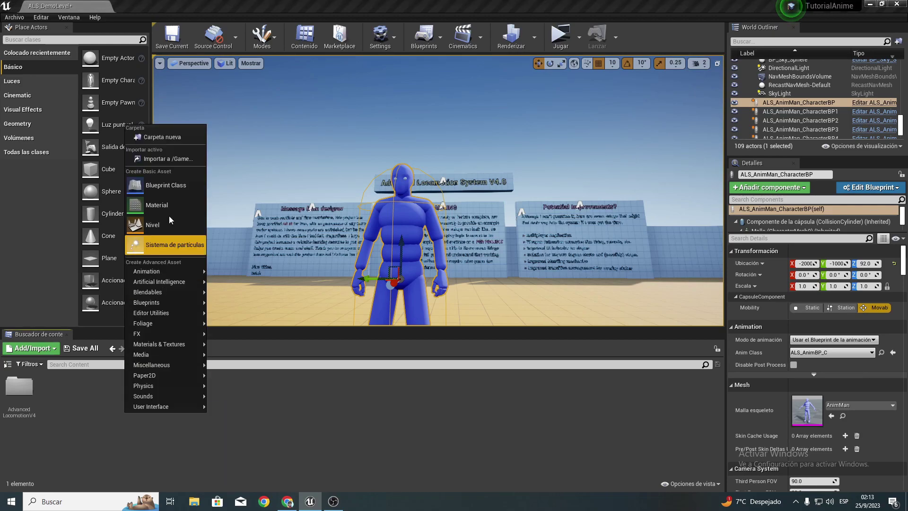
pyautogui.click(161, 185)
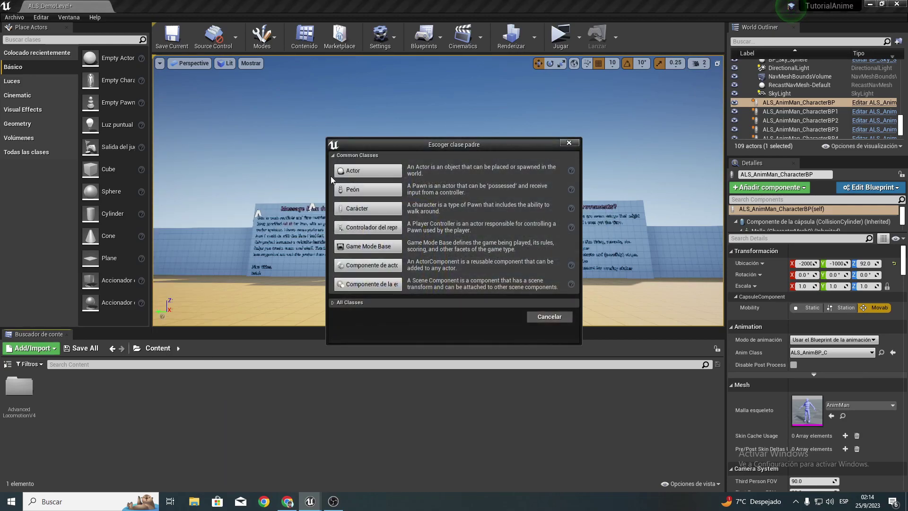
pyautogui.click(350, 171)
pyautogui.write('D')
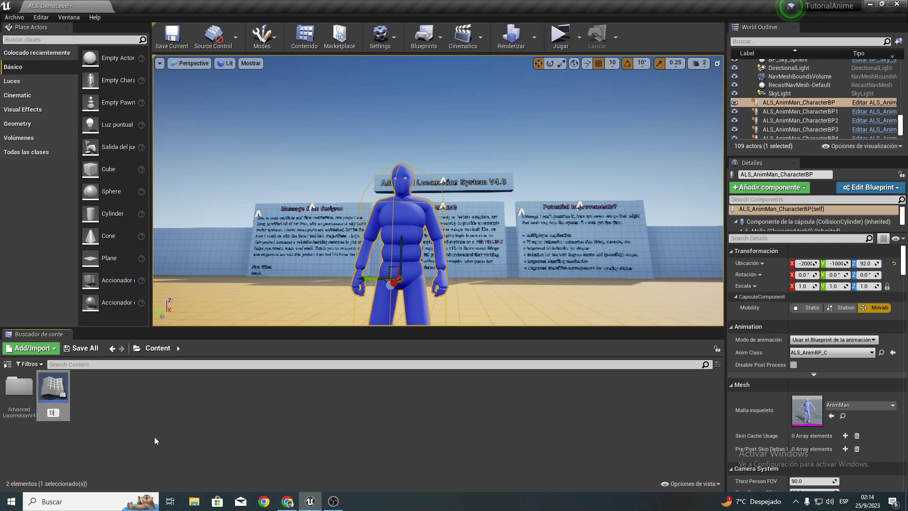
pyautogui.write('estruir')
pyautogui.press('Return')
pyautogui.press('Return')
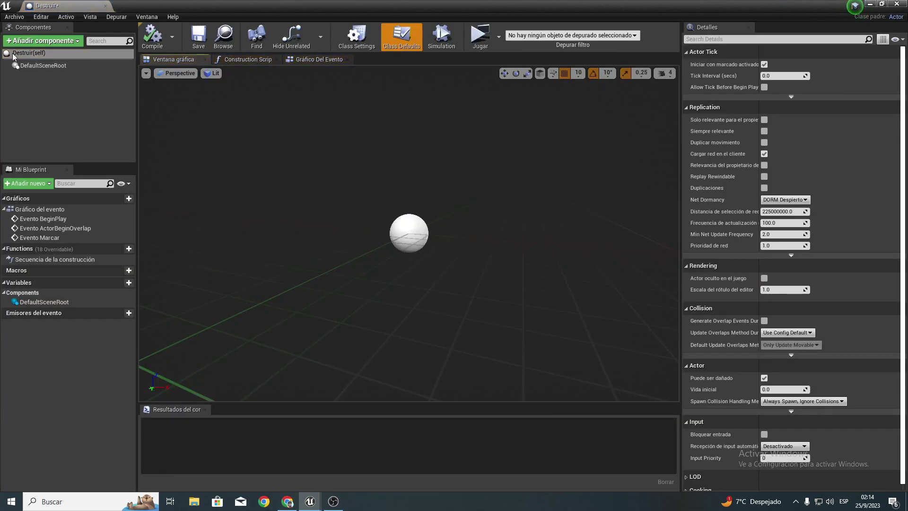
# Step: Add a Cube component to Destruir and set its scale to 0.5
pyautogui.click(29, 43)
pyautogui.scroll(-1, 34, 214)
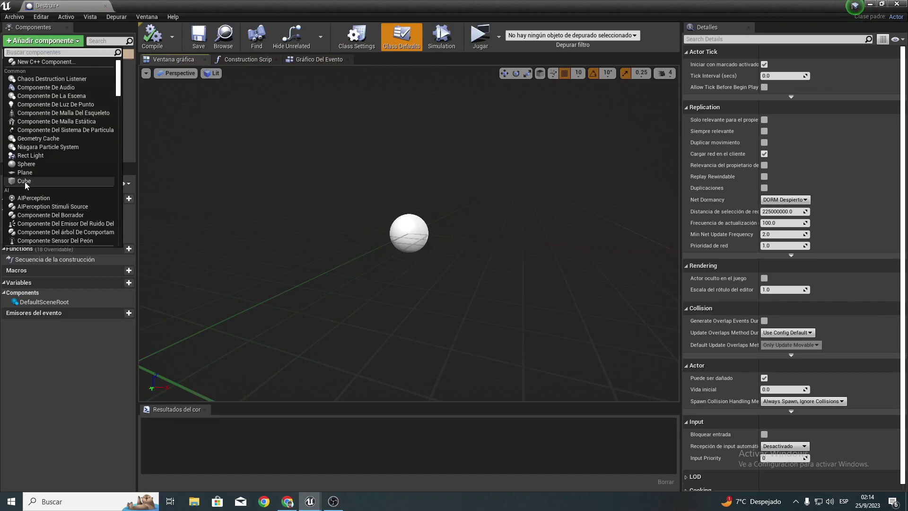
pyautogui.click(24, 180)
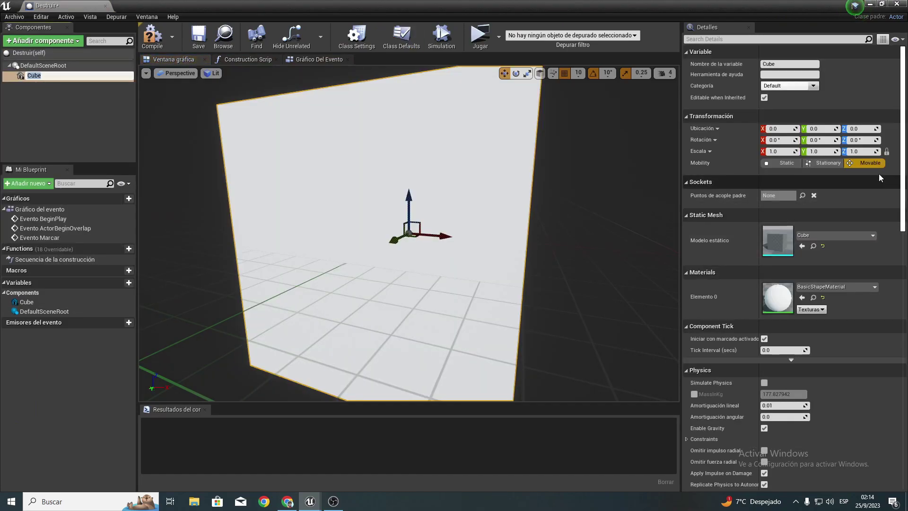
pyautogui.click(783, 150)
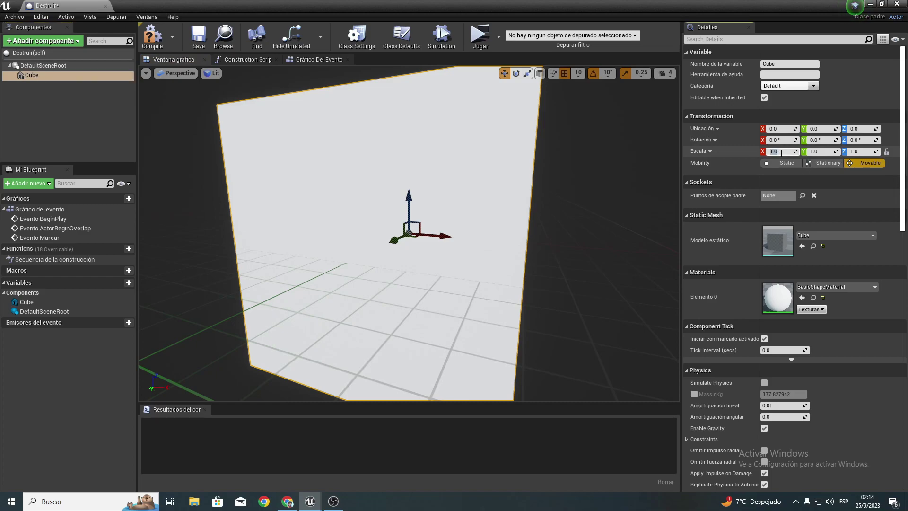
pyautogui.write('0.5')
pyautogui.press('Return')
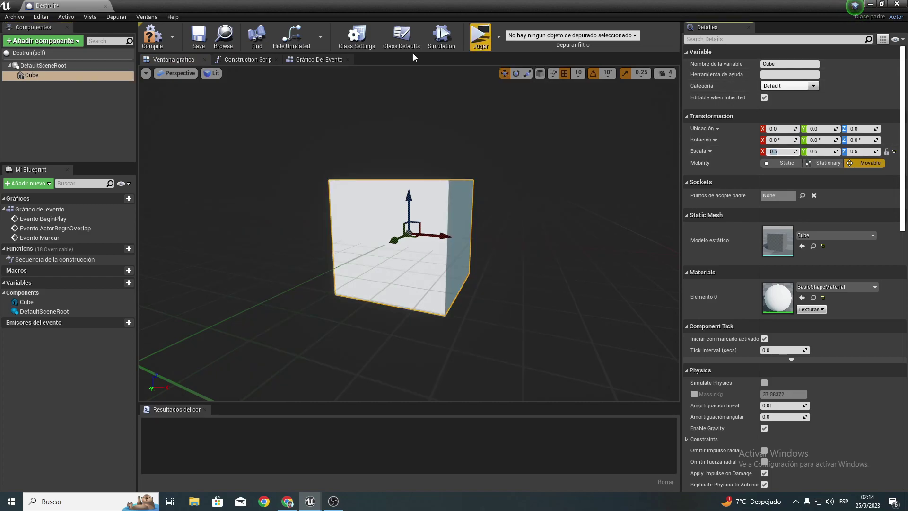
# Step: Add a Box Collision under the Cube with X and Y extents of 60, then view the Event Graph
pyautogui.click(44, 44)
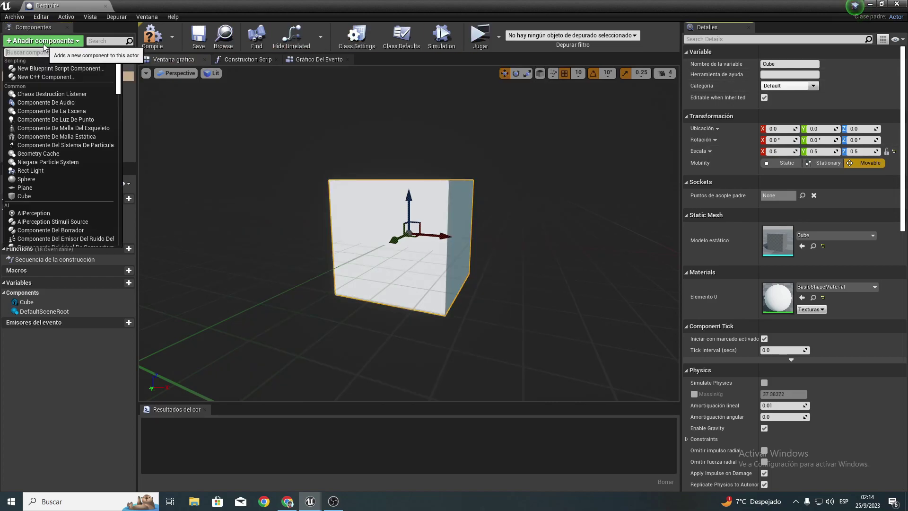
pyautogui.write('bpx')
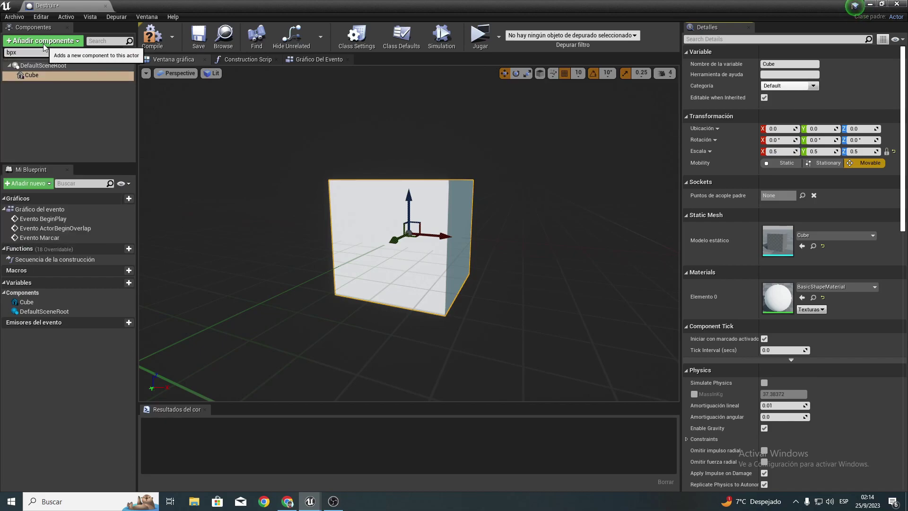
pyautogui.press('BackSpace')
pyautogui.press('BackSpace')
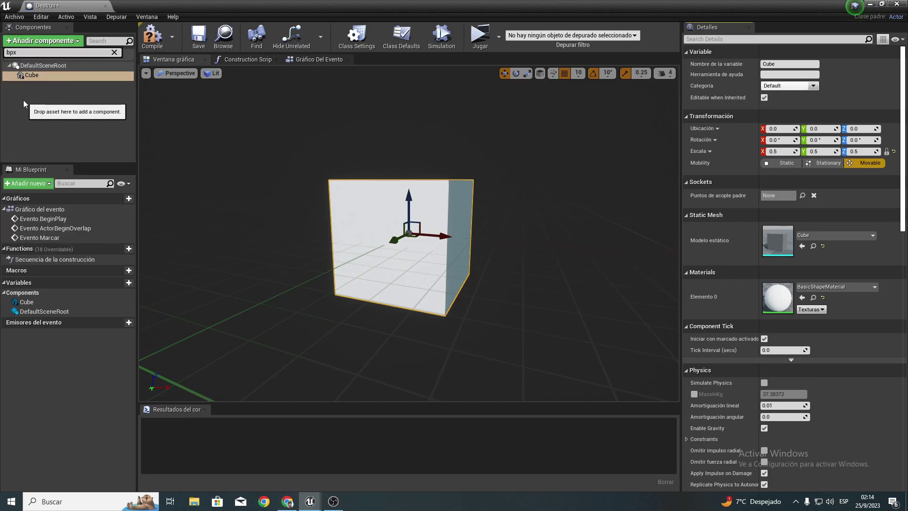
pyautogui.write('ox')
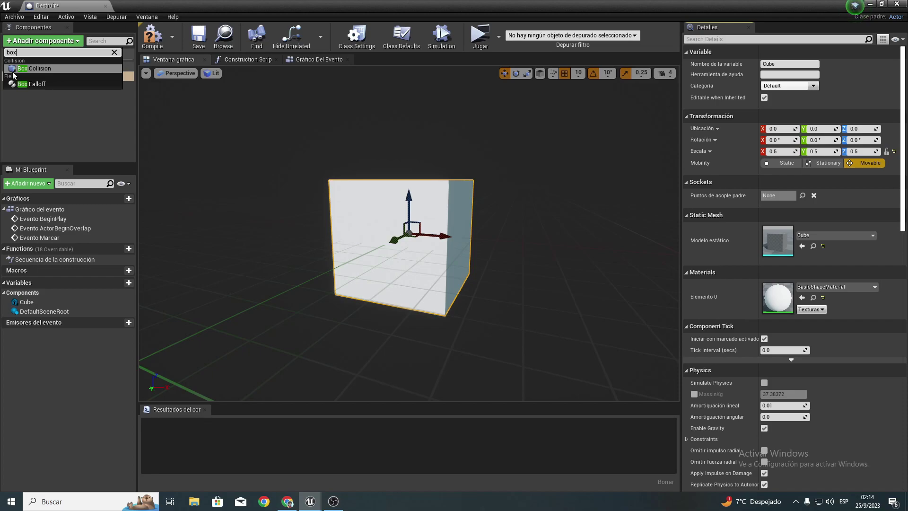
pyautogui.press('Escape')
pyautogui.moveTo(16, 68); pyautogui.dragTo(17, 71)
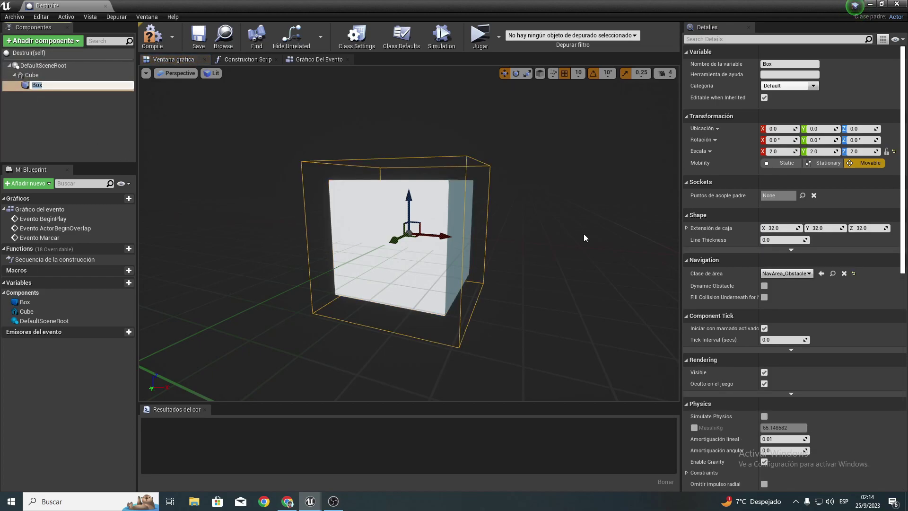
pyautogui.click(789, 228)
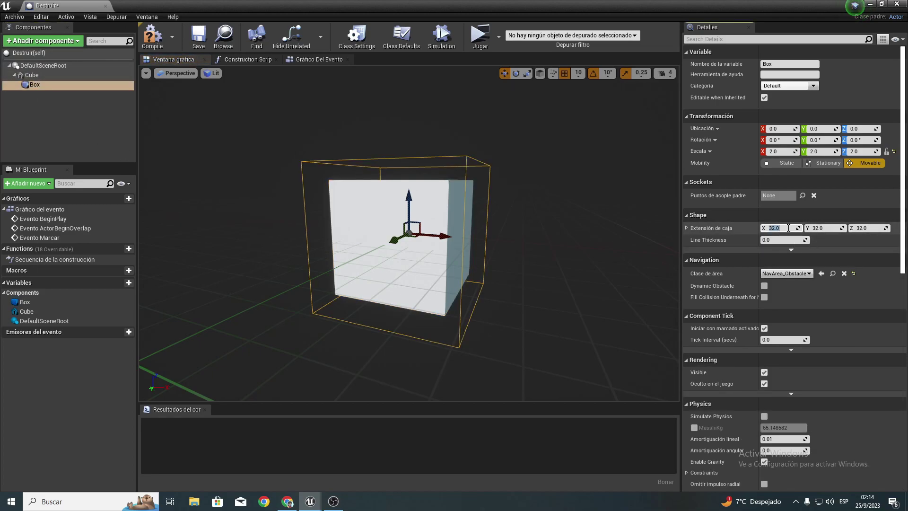
pyautogui.write('60')
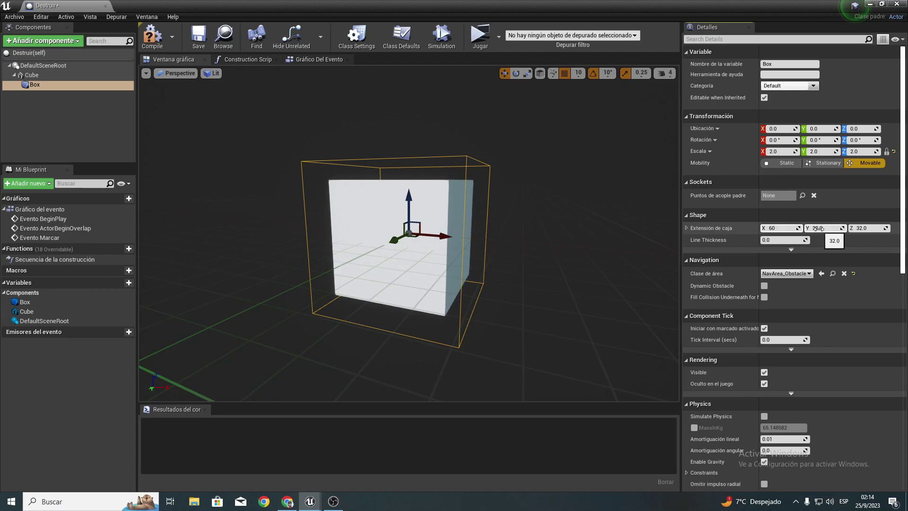
pyautogui.click(820, 228)
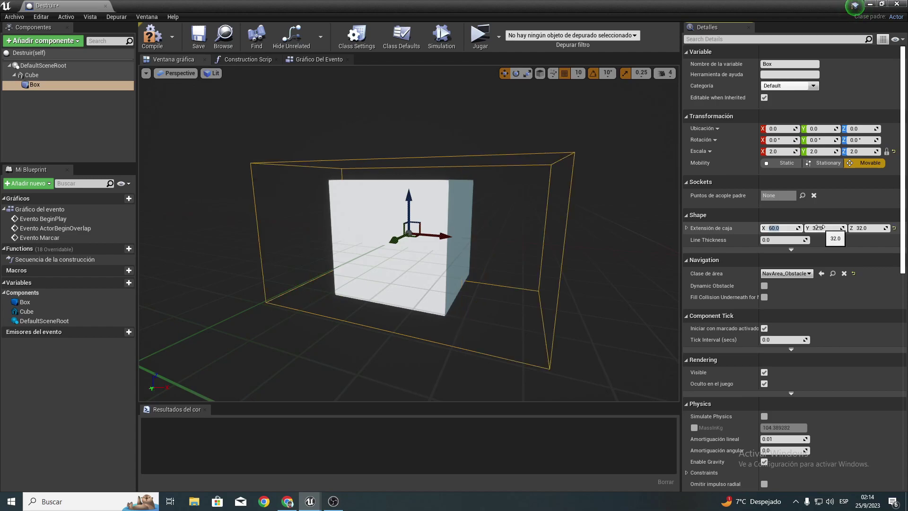
pyautogui.write('60')
pyautogui.press('Return')
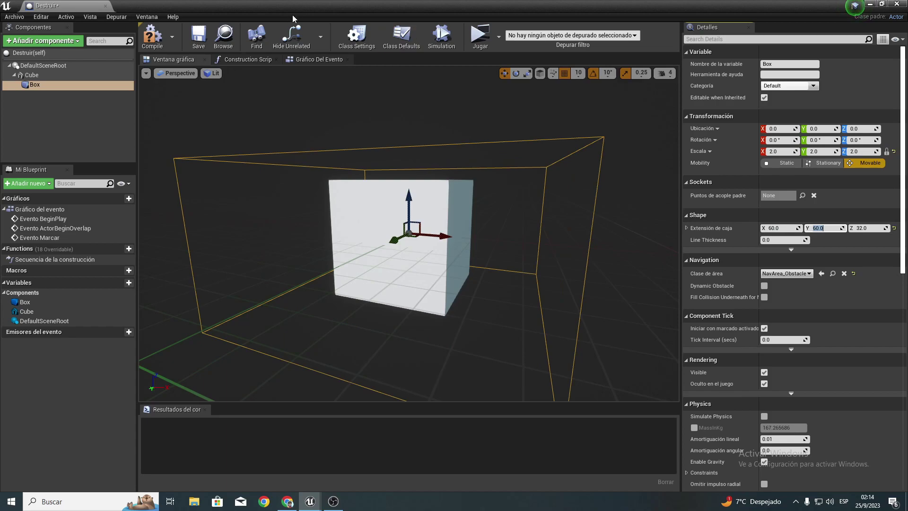
pyautogui.click(291, 61)
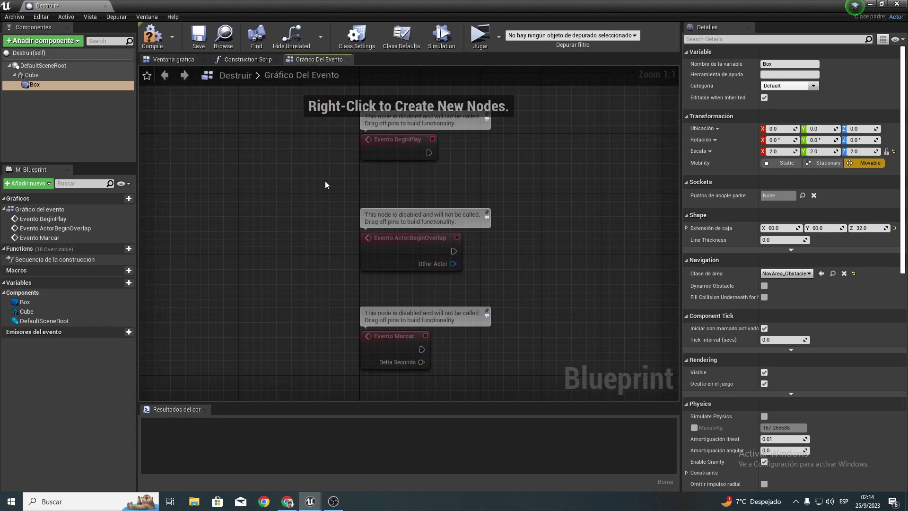
# Step: Delete the default ActorBeginOverlap and Tick event nodes from the graph
pyautogui.moveTo(354, 143); pyautogui.dragTo(227, 113, button='right')
pyautogui.hotkey('ctrl', 'a')
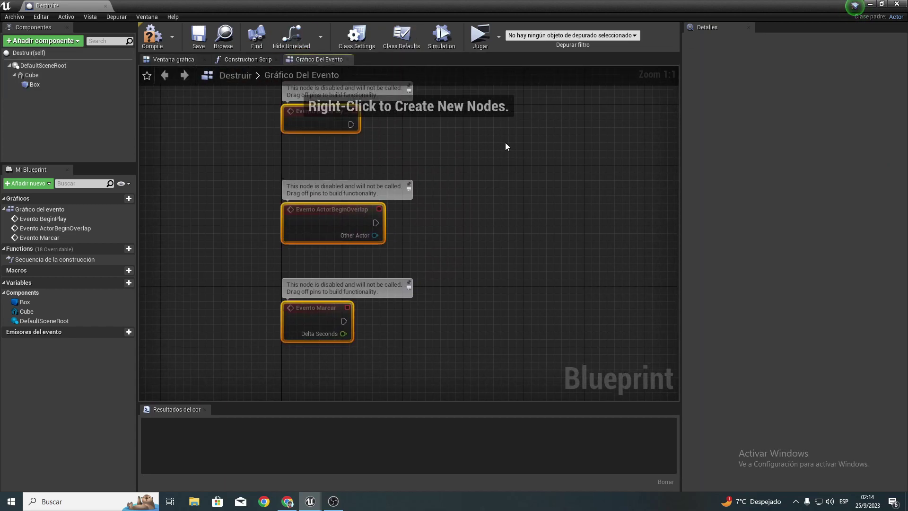
pyautogui.press('Delete')
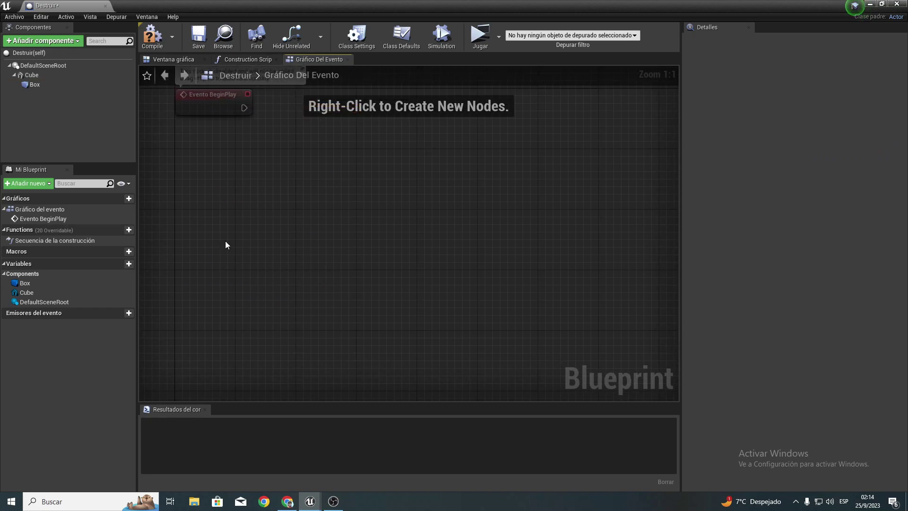
# Step: Add the Box's OnComponentBeginOverlap and OnComponentEndOverlap events and compile Destruir
pyautogui.click(42, 85)
pyautogui.rightClick(41, 84)
pyautogui.moveTo(79, 97)
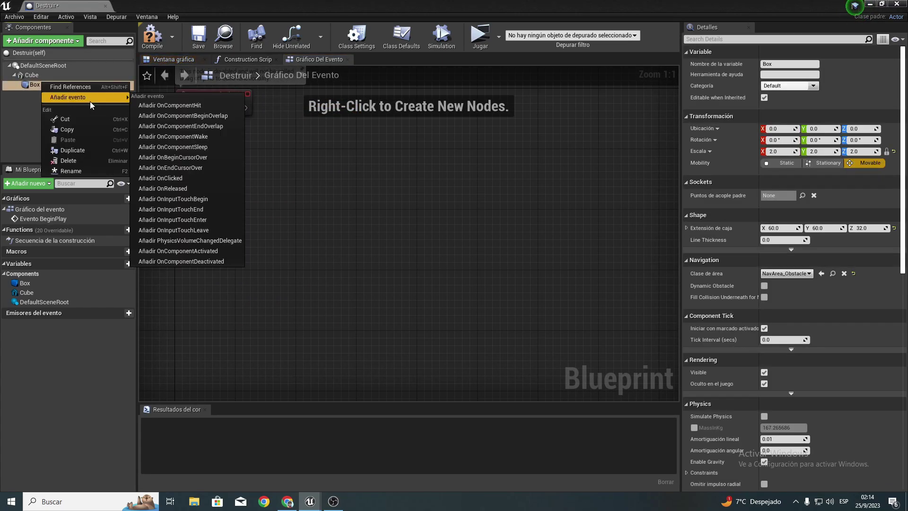
pyautogui.click(163, 114)
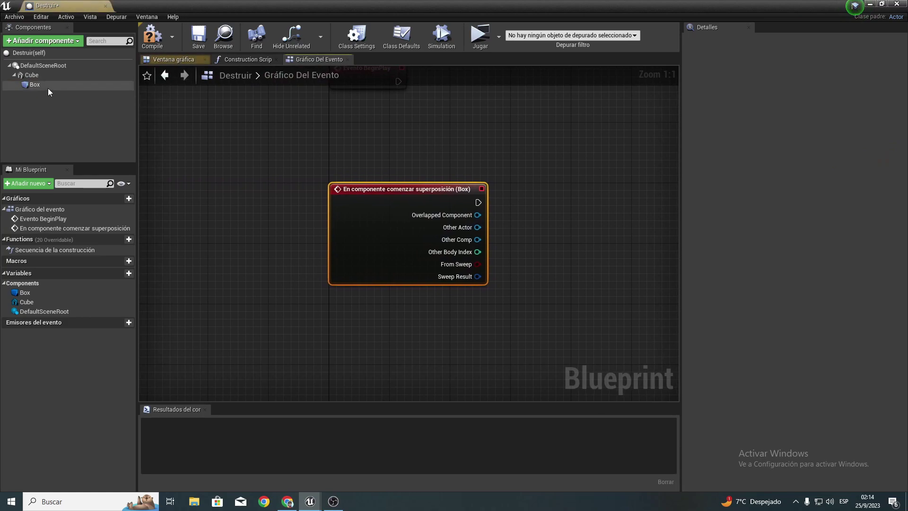
pyautogui.rightClick(35, 85)
pyautogui.moveTo(88, 101)
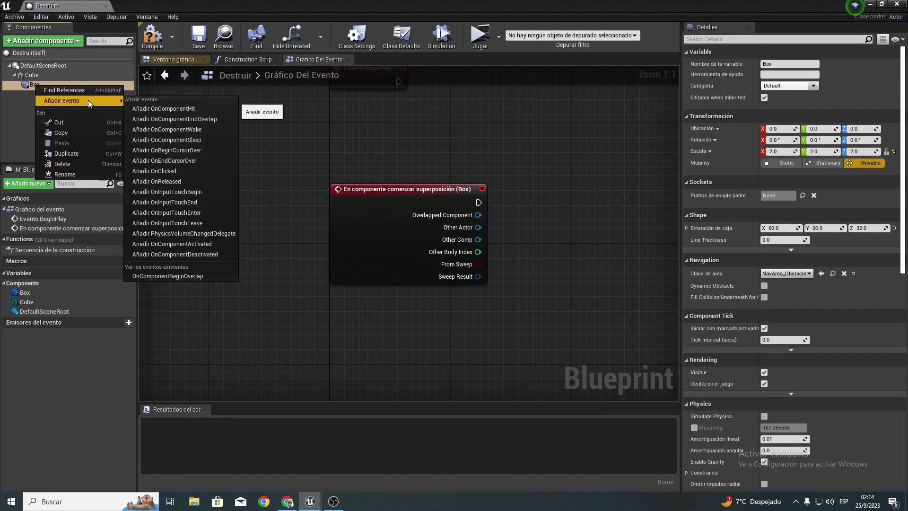
pyautogui.click(180, 121)
pyautogui.moveTo(264, 227); pyautogui.dragTo(268, 288)
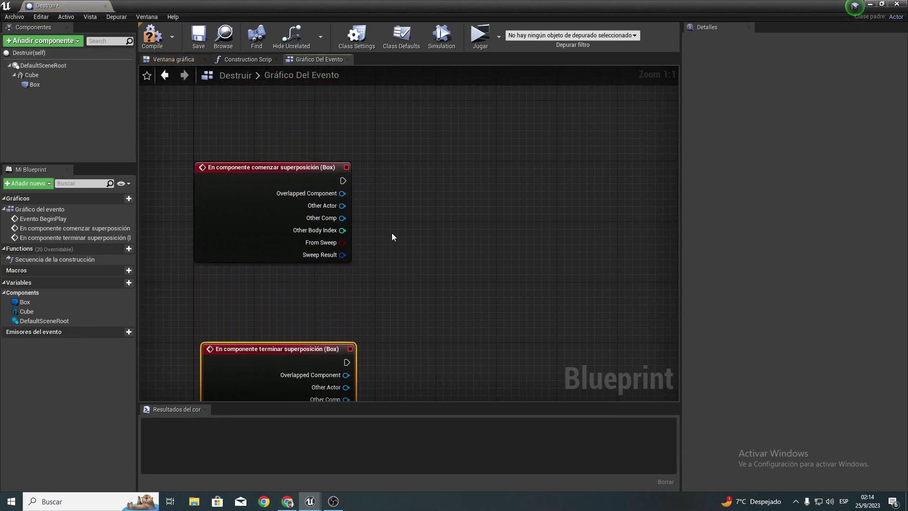
pyautogui.moveTo(383, 254); pyautogui.dragTo(372, 286, button='right')
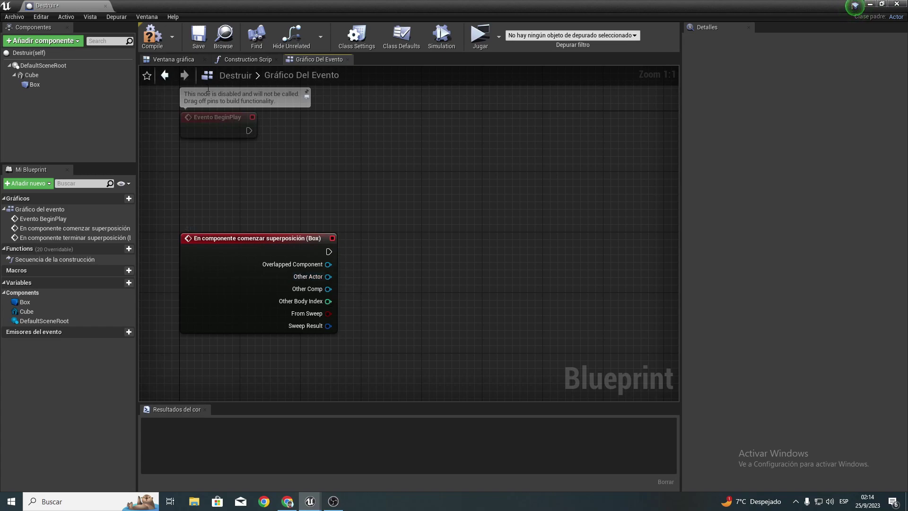
pyautogui.click(148, 37)
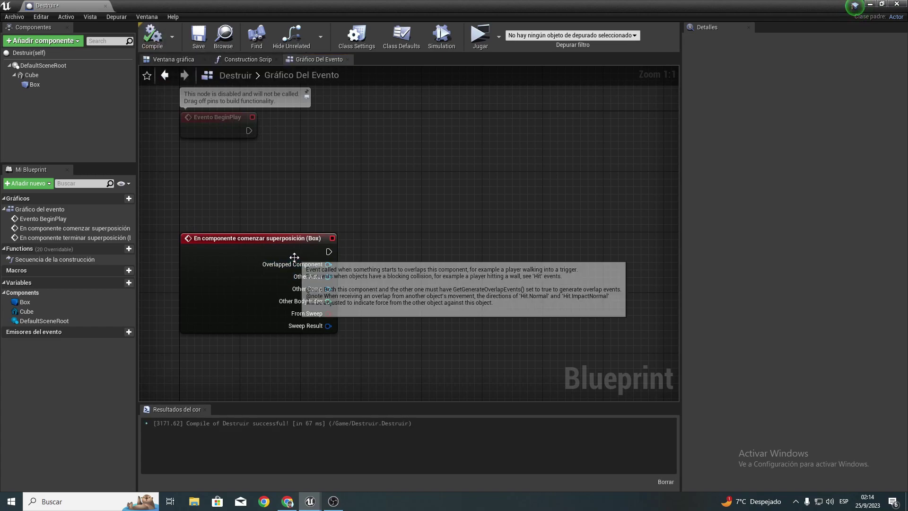
# Step: Cast the begin-overlap Other Actor to ALS_AnimMan_CharacterBP and arrange the nodes
pyautogui.moveTo(328, 277); pyautogui.dragTo(402, 270)
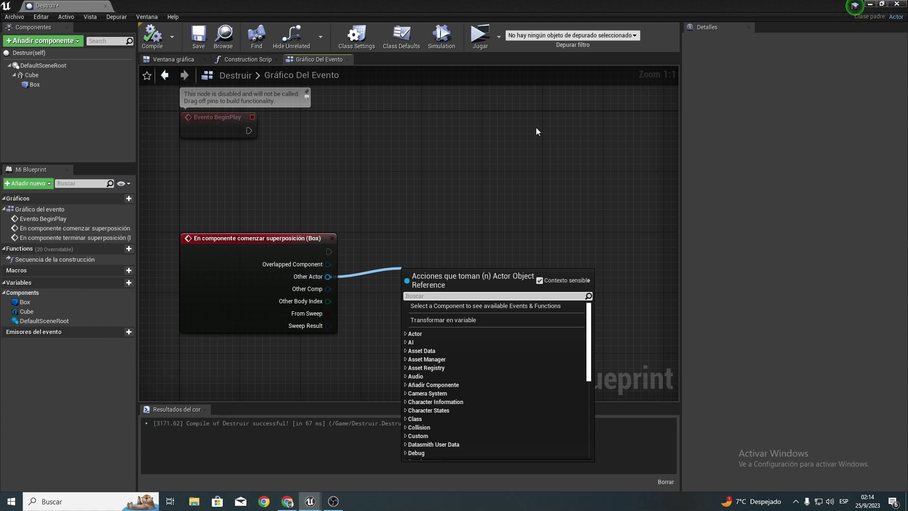
pyautogui.write('as')
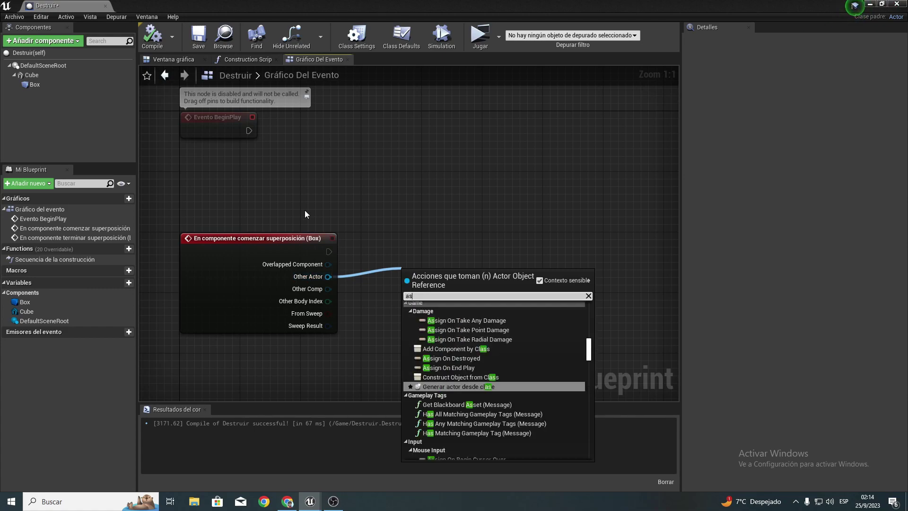
pyautogui.press('BackSpace')
pyautogui.write('ls_an')
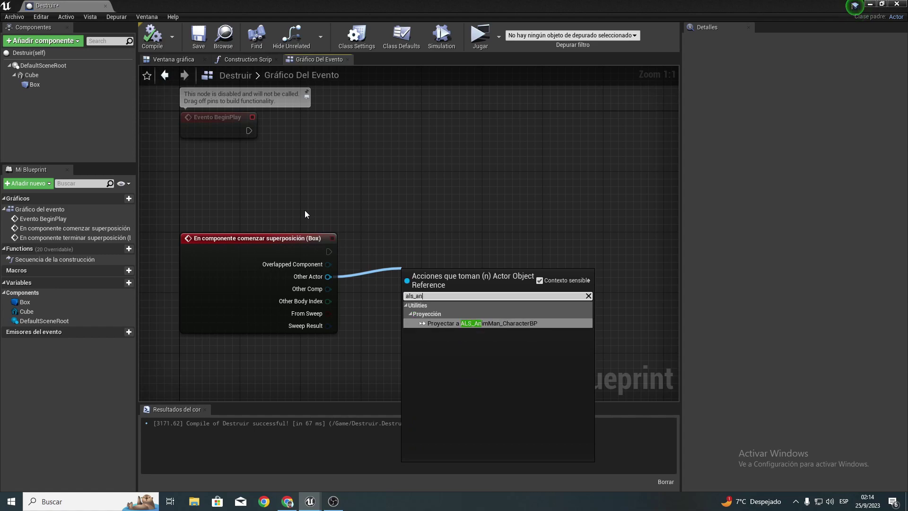
pyautogui.press('Return')
pyautogui.moveTo(444, 276); pyautogui.dragTo(407, 238)
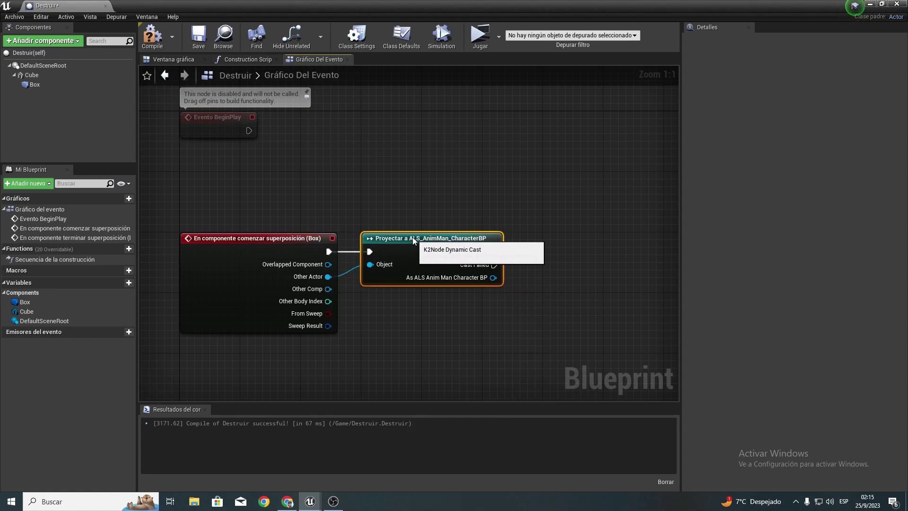
pyautogui.moveTo(219, 238); pyautogui.dragTo(219, 232)
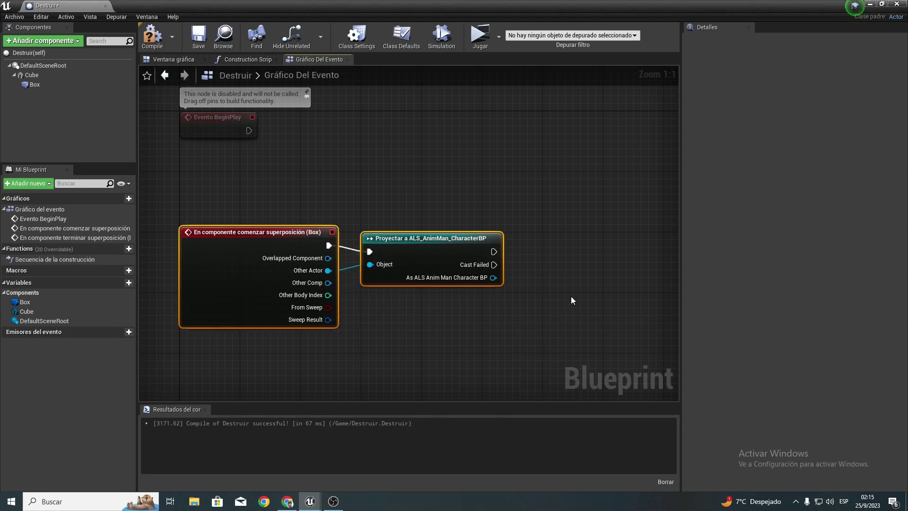
pyautogui.click(465, 279)
pyautogui.moveTo(447, 263); pyautogui.dragTo(447, 254)
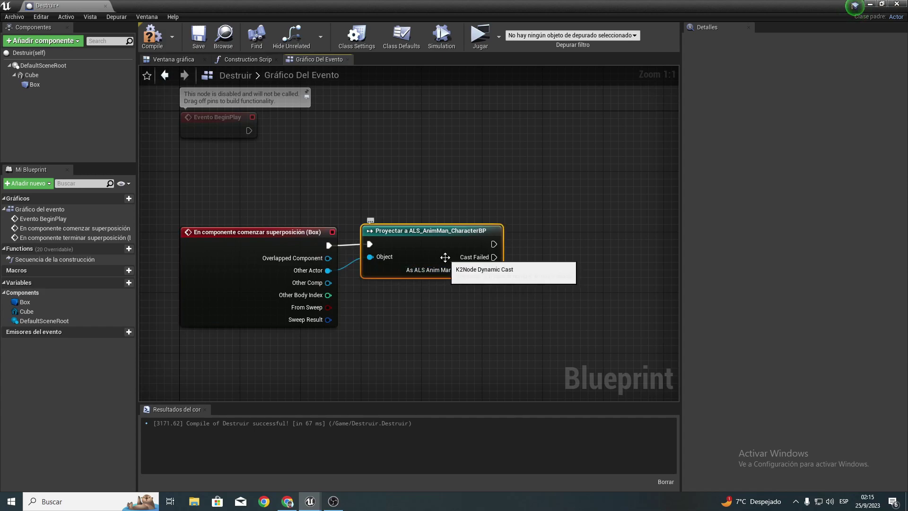
pyautogui.moveTo(182, 202); pyautogui.dragTo(532, 238)
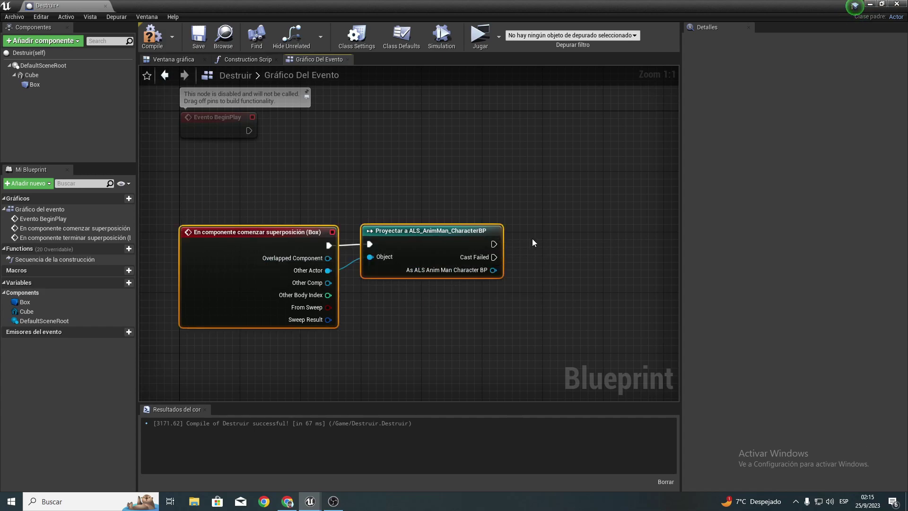
pyautogui.hotkey('ctrl', 'z')
pyautogui.click(542, 203)
pyautogui.click(458, 277)
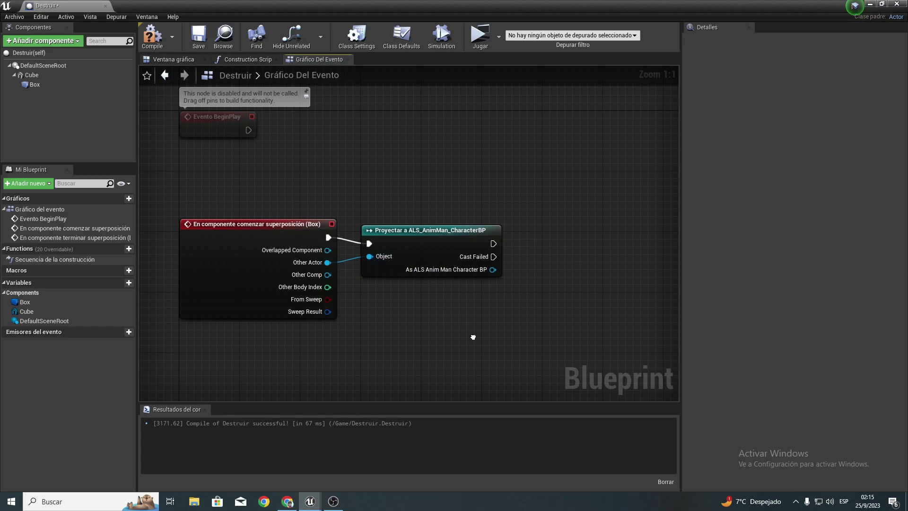
pyautogui.moveTo(458, 276); pyautogui.dragTo(382, 224, button='right')
pyautogui.moveTo(386, 332); pyautogui.dragTo(376, 277, button='right')
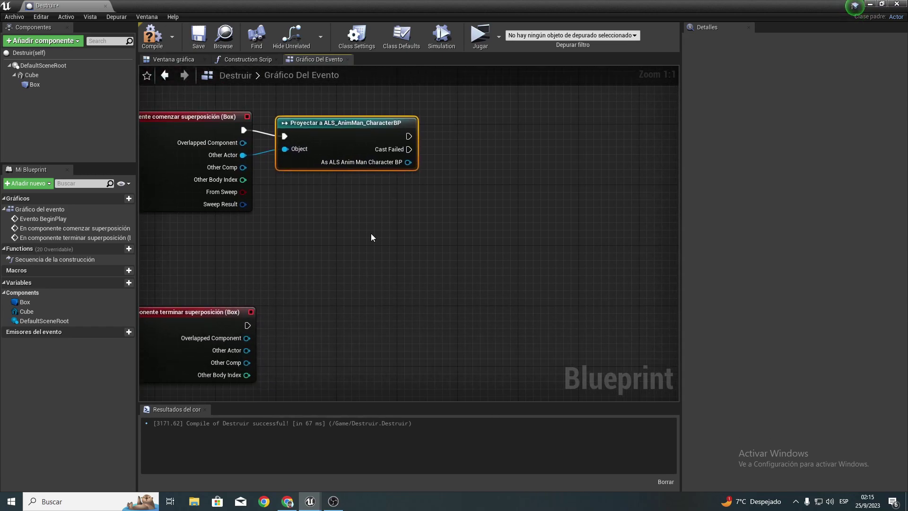
# Step: Duplicate the cast and wire the end-overlap event's exec and Other Actor into it
pyautogui.hotkey('ctrl', 'c')
pyautogui.hotkey('ctrl', 'v')
pyautogui.moveTo(246, 351)
pyautogui.mouseDown()
pyautogui.moveTo(307, 369)
pyautogui.moveTo(247, 325)
pyautogui.mouseUp()
pyautogui.moveTo(335, 352); pyautogui.dragTo(318, 322)
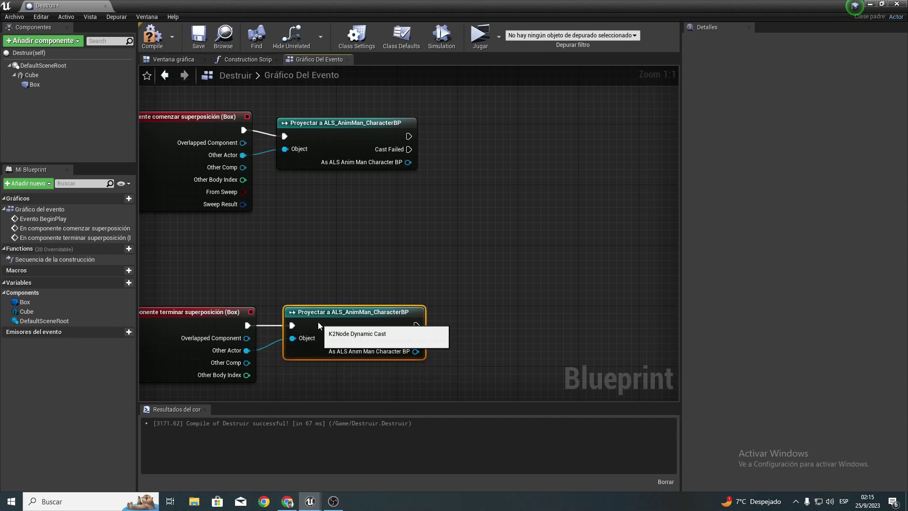
pyautogui.moveTo(308, 231); pyautogui.dragTo(395, 315, button='right')
pyautogui.moveTo(333, 171); pyautogui.dragTo(450, 291)
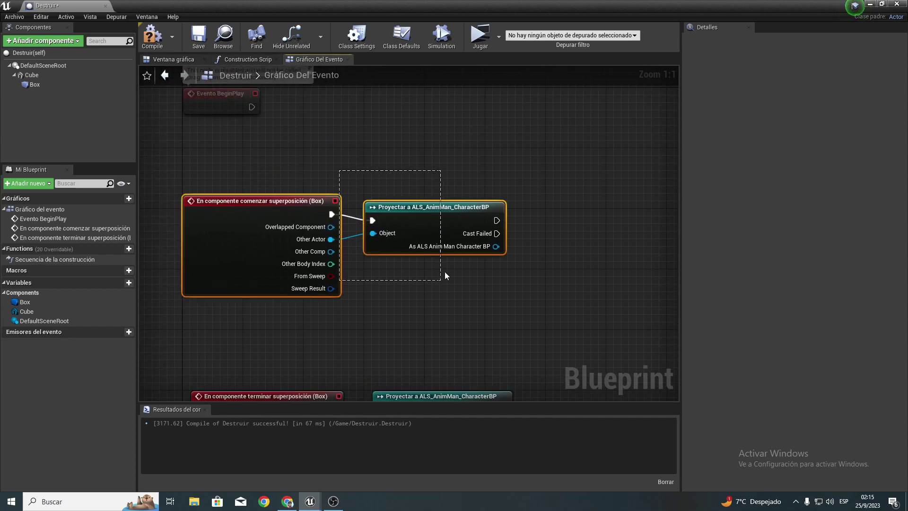
pyautogui.moveTo(375, 152); pyautogui.dragTo(227, 316)
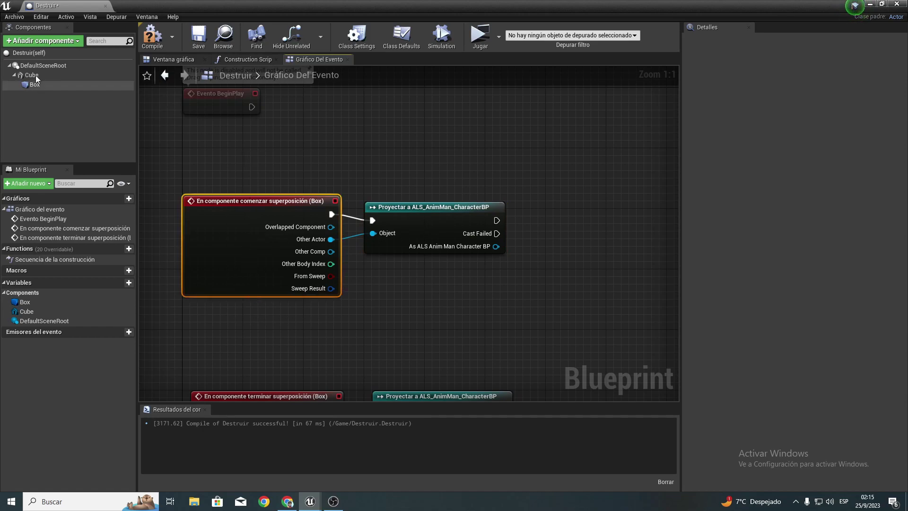
pyautogui.moveTo(406, 227); pyautogui.dragTo(282, 213, button='right')
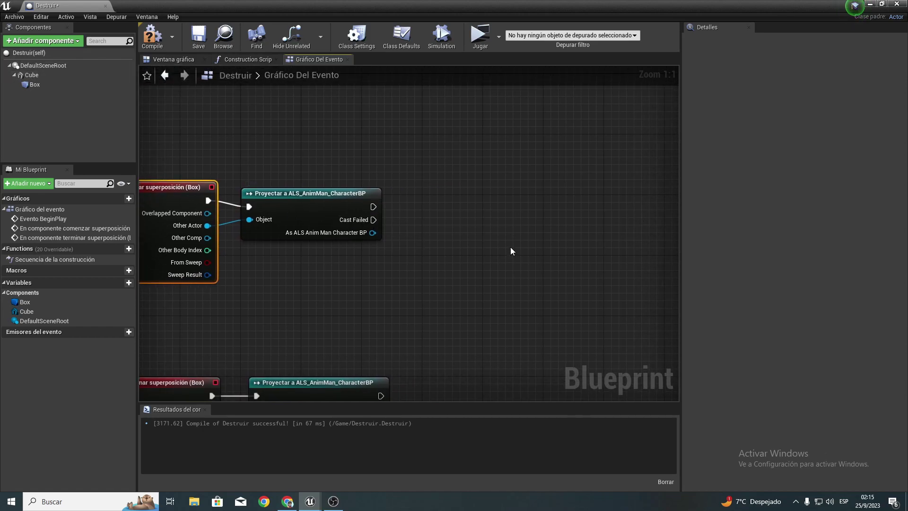
# Step: Add a Print String after the begin-overlap cast printing 'Colicionando'
pyautogui.moveTo(373, 207); pyautogui.dragTo(447, 211)
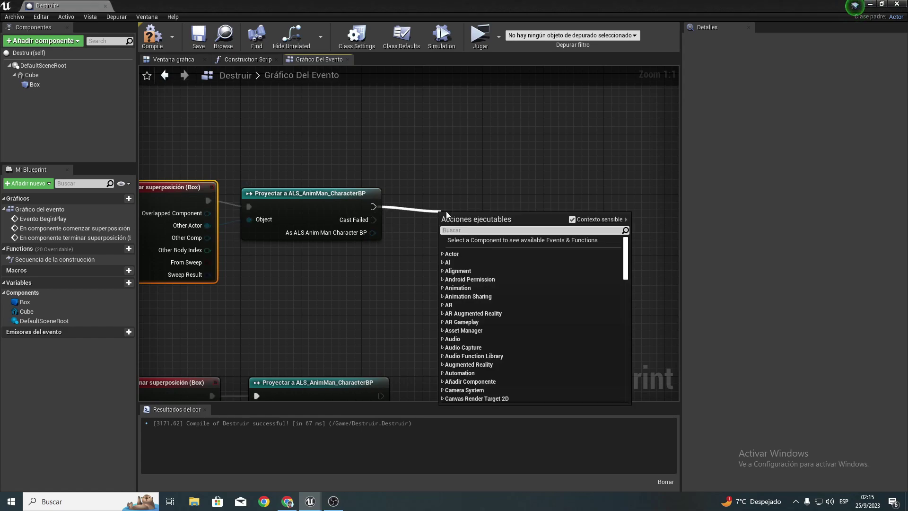
pyautogui.write('print')
pyautogui.press('Return')
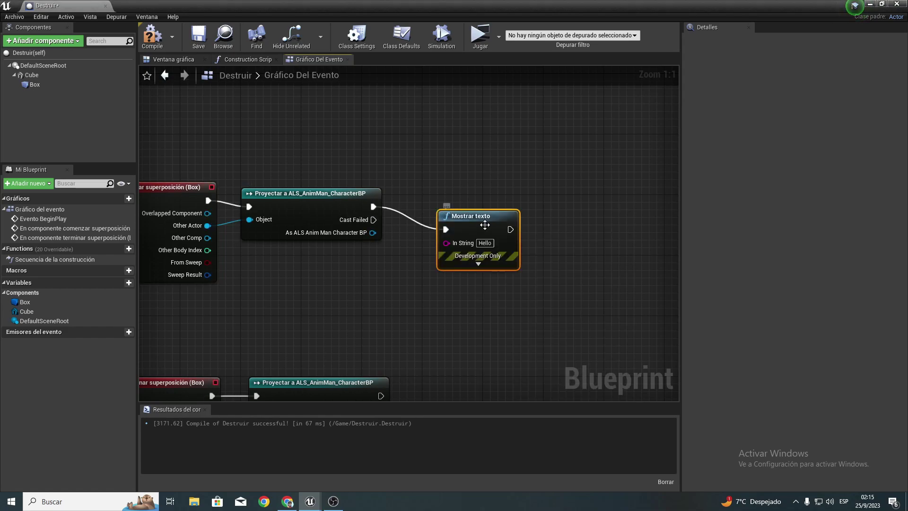
pyautogui.click(485, 242)
pyautogui.write('Colici')
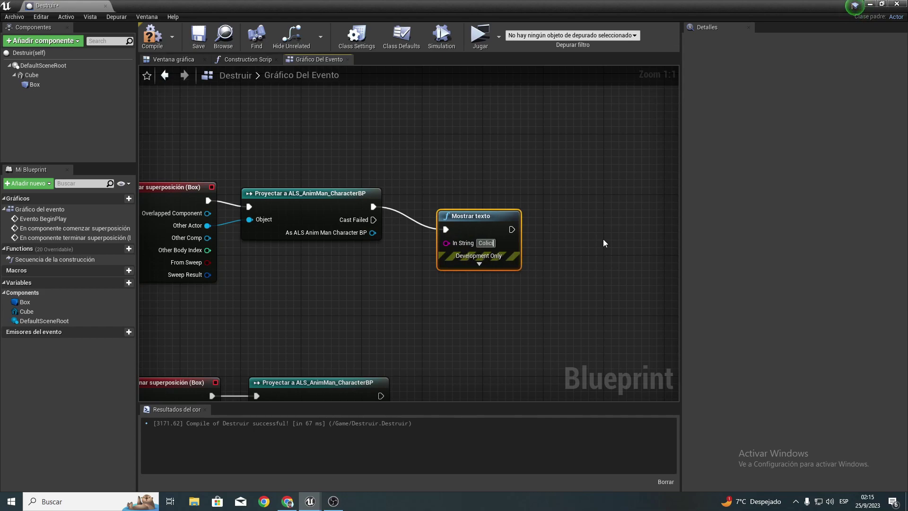
pyautogui.write('onando')
pyautogui.press('Return')
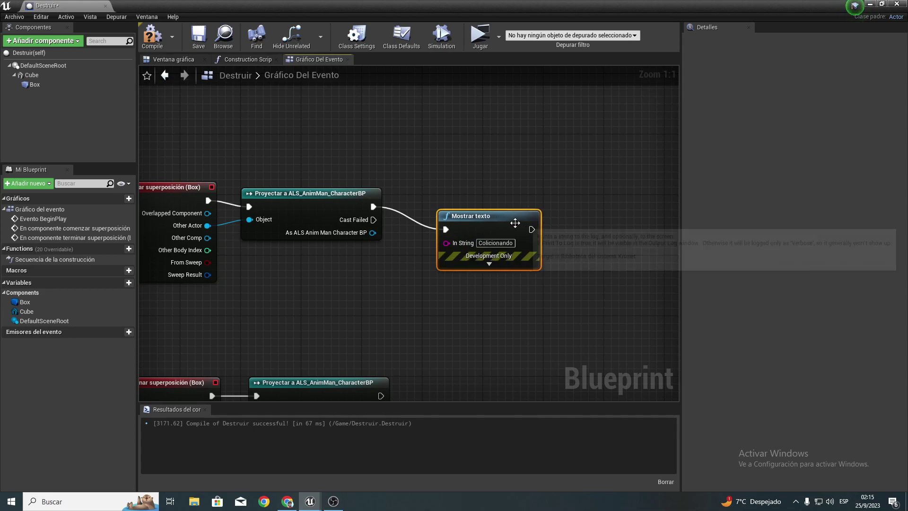
pyautogui.moveTo(493, 254); pyautogui.dragTo(493, 217)
# Step: Paste a copy after the end-overlap cast and change its text to 'No Colocion'
pyautogui.moveTo(461, 363); pyautogui.dragTo(393, 234, button='right')
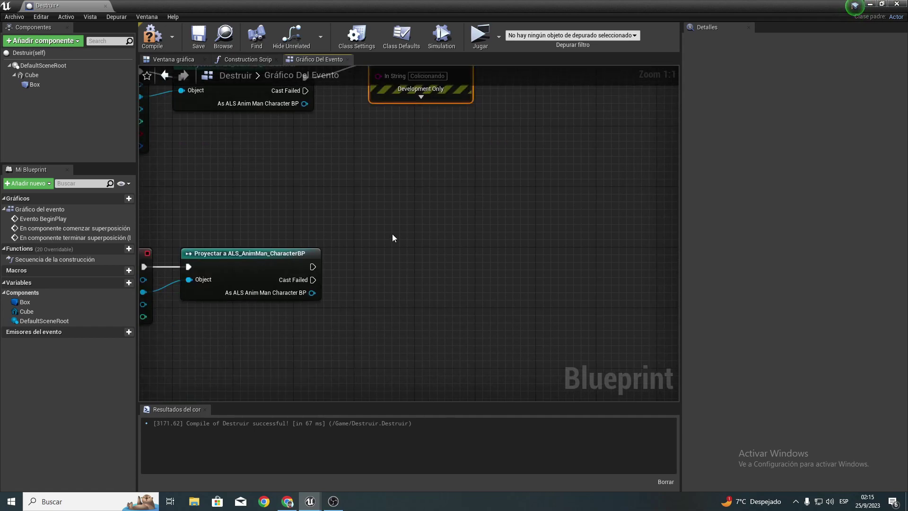
pyautogui.hotkey('ctrl', 'v')
pyautogui.moveTo(313, 267); pyautogui.dragTo(401, 252)
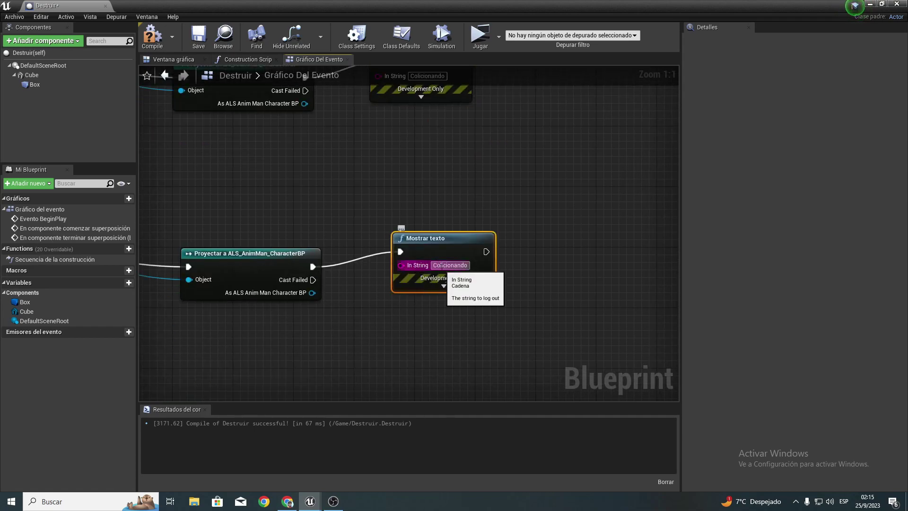
pyautogui.press('BackSpace')
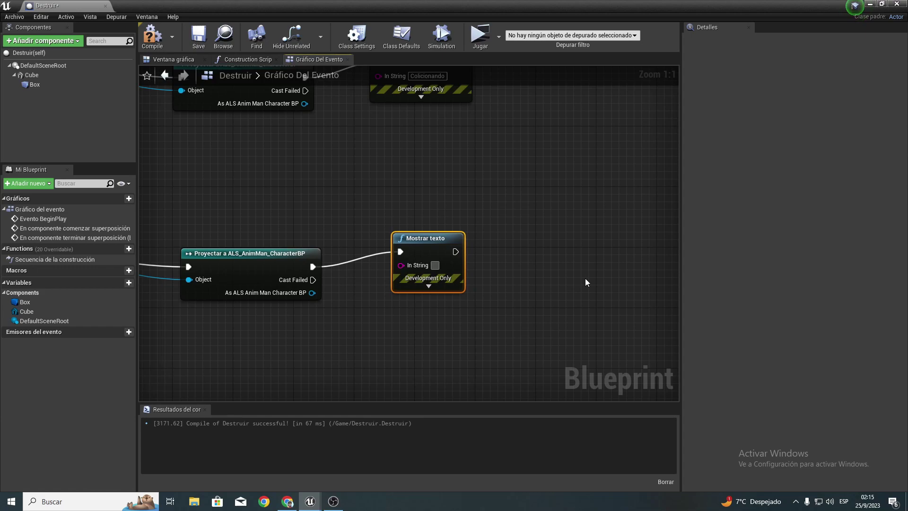
pyautogui.write('No Colo')
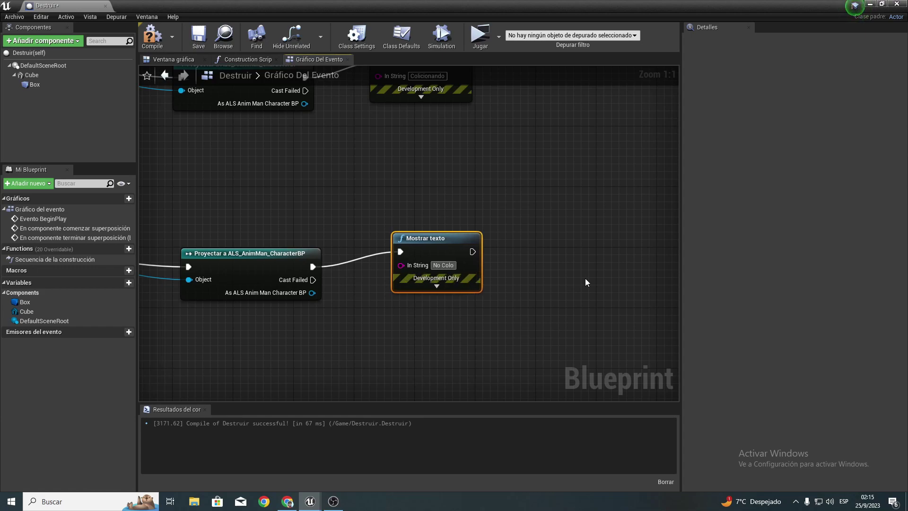
pyautogui.write('cion')
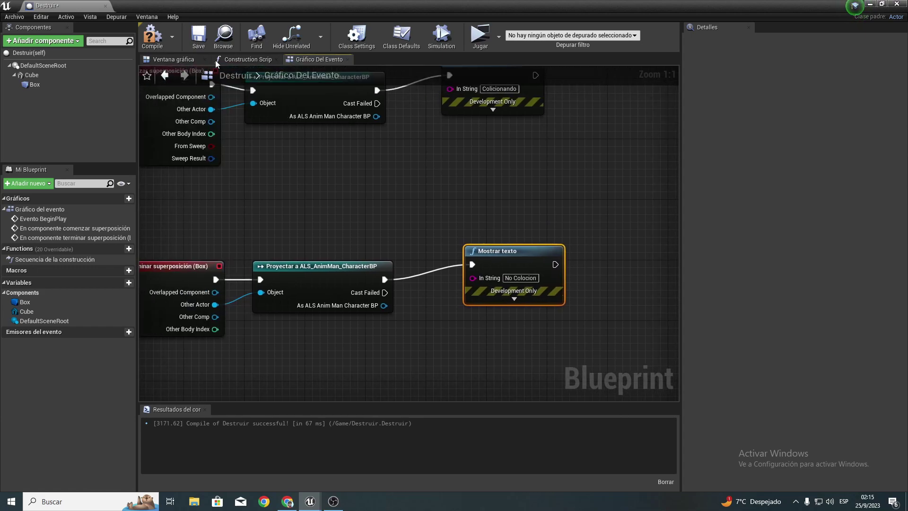
# Step: Place the Destruir actor on the level floor
pyautogui.click(478, 42)
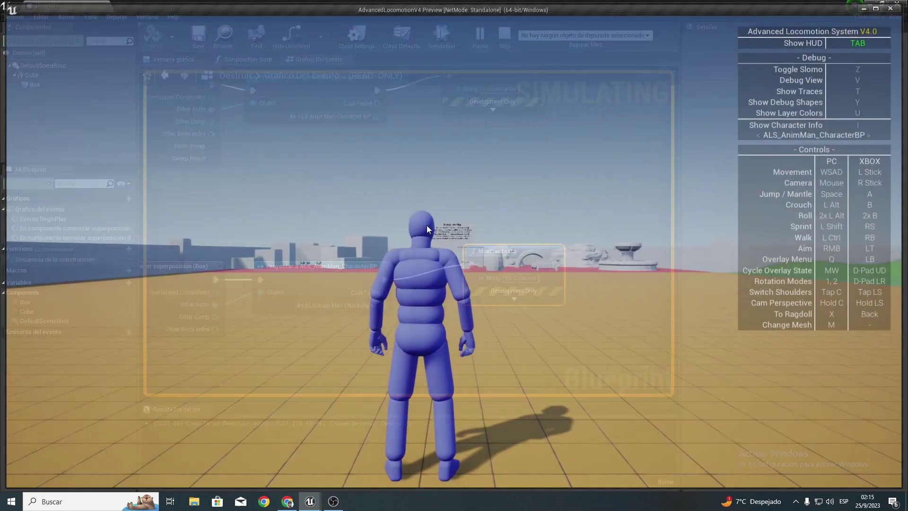
pyautogui.press('Escape')
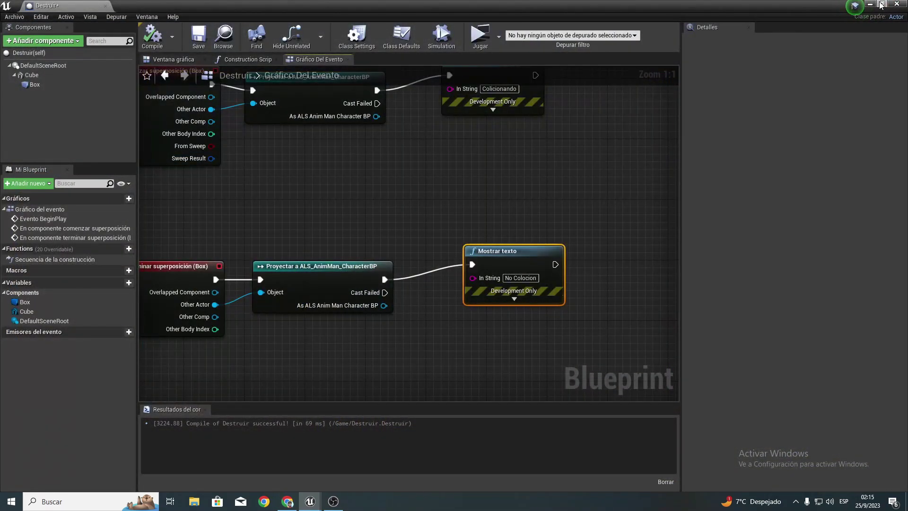
pyautogui.click(882, 4)
pyautogui.moveTo(426, 199); pyautogui.dragTo(360, 223, button='right')
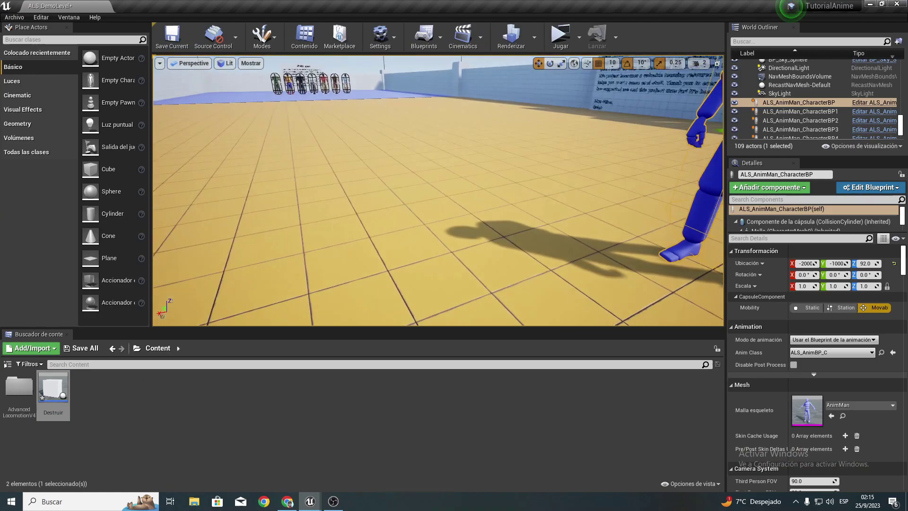
pyautogui.moveTo(64, 391); pyautogui.dragTo(331, 242)
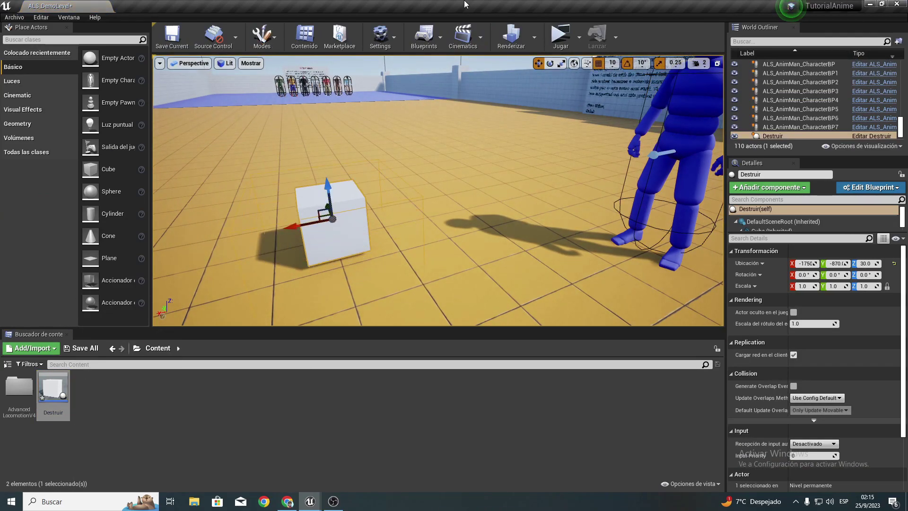
# Step: Play the level, walking the character into and away from the cube, then reopen Destruir
pyautogui.click(560, 35)
pyautogui.press('w')
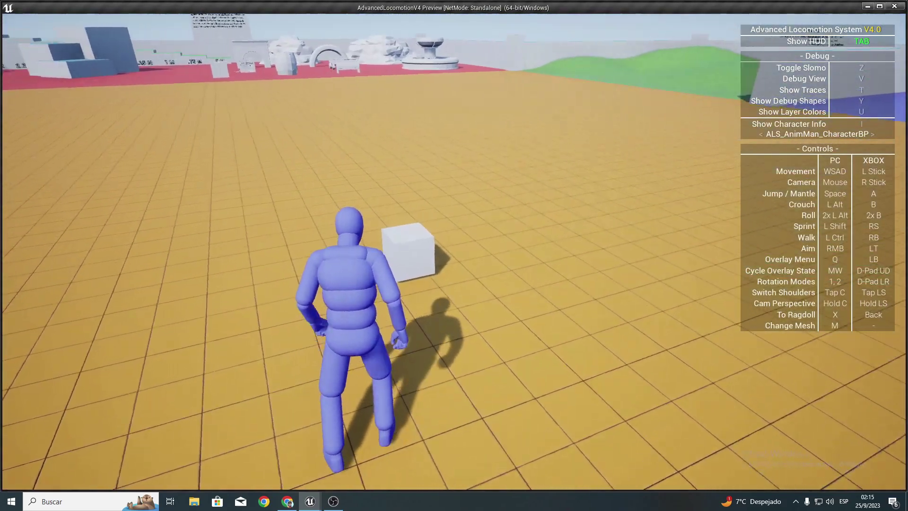
pyautogui.press('s')
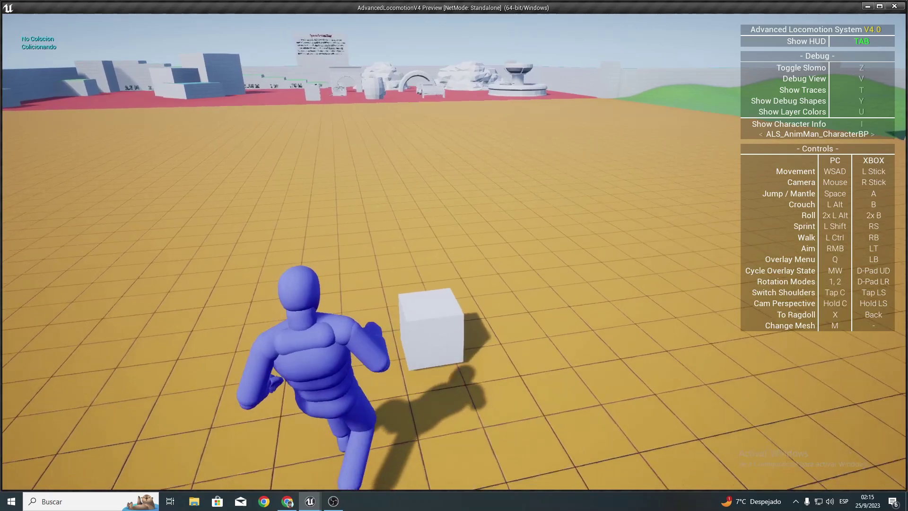
pyautogui.press('Escape')
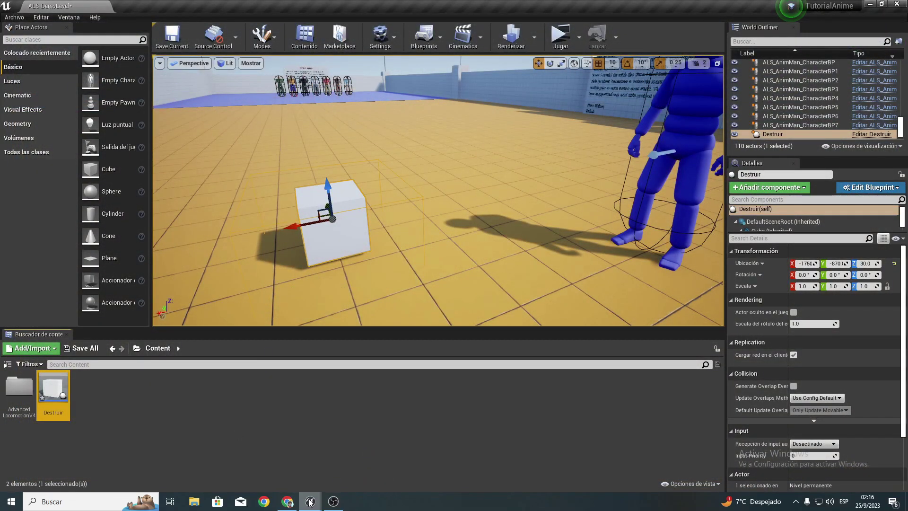
pyautogui.moveTo(310, 502)
pyautogui.click(350, 447)
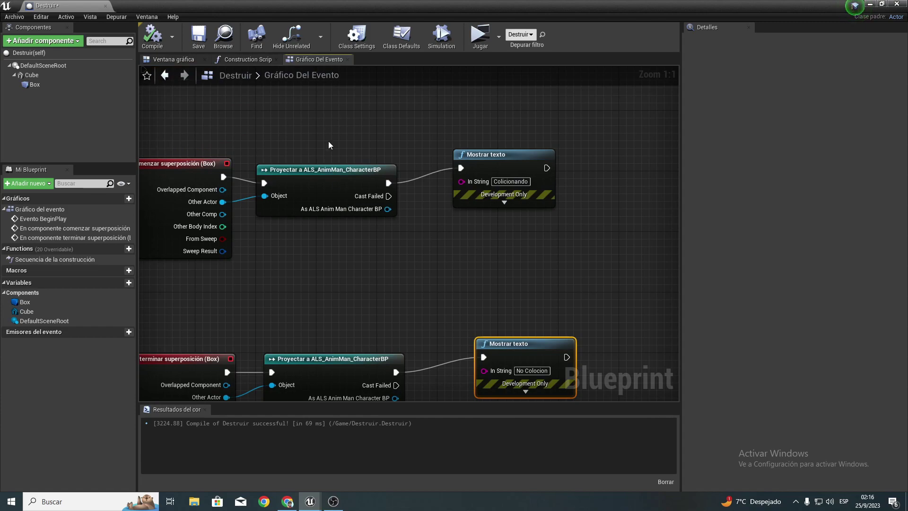
# Step: Tidy the positions of the cast nodes in Destruir's graph
pyautogui.moveTo(320, 130); pyautogui.dragTo(334, 241)
pyautogui.moveTo(349, 290); pyautogui.dragTo(349, 191, button='right')
pyautogui.click(324, 284)
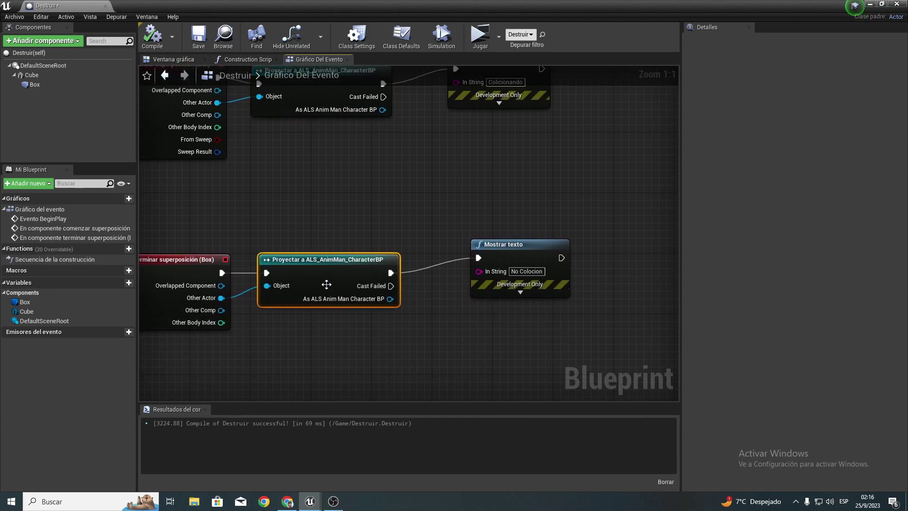
pyautogui.moveTo(392, 210); pyautogui.dragTo(371, 321, button='right')
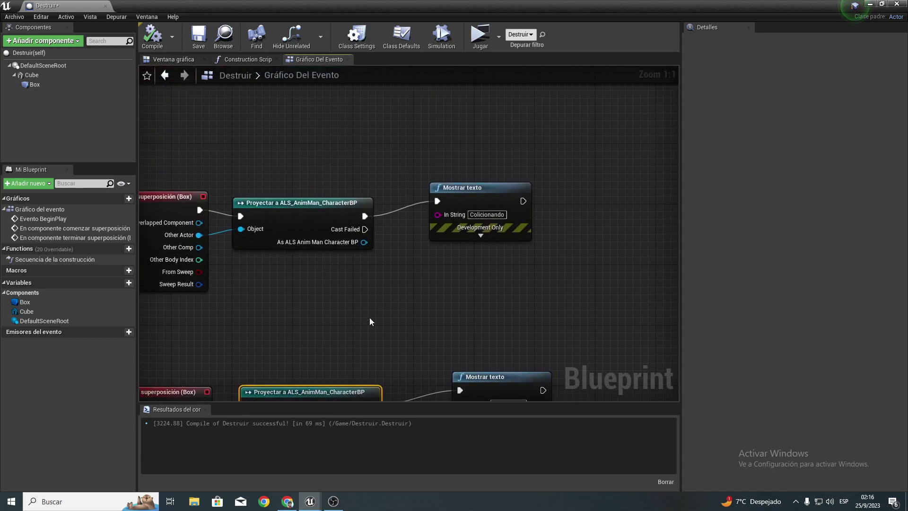
pyautogui.click(871, 4)
# Step: Create a Blueprint Interface named 'BPI_Jugador' in the Content folder
pyautogui.rightClick(107, 389)
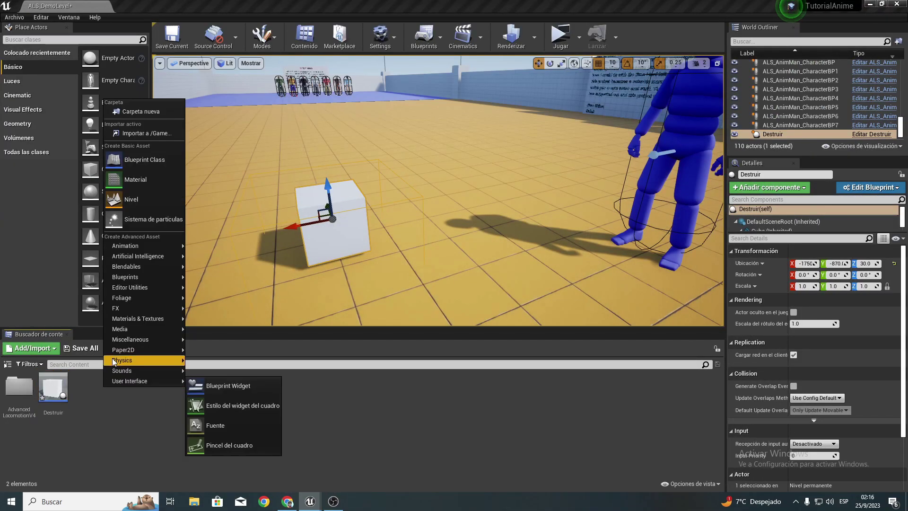
pyautogui.moveTo(135, 278)
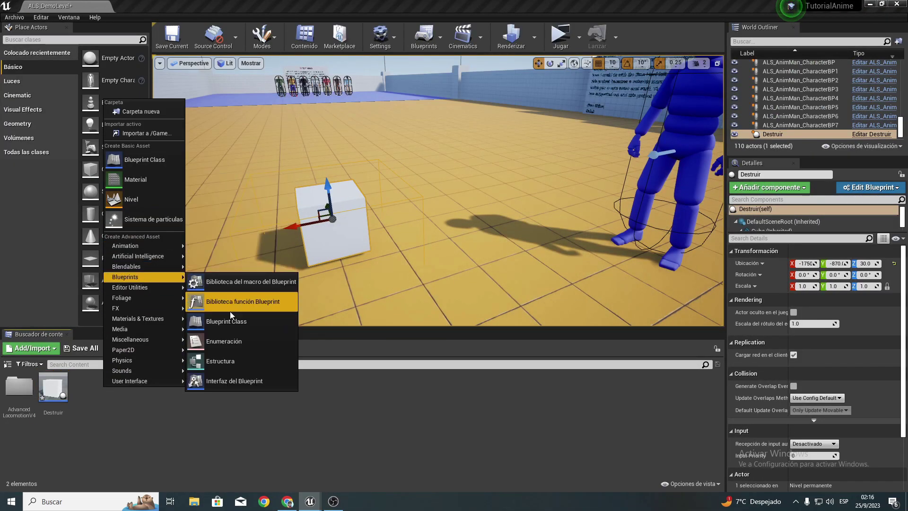
pyautogui.click(249, 379)
pyautogui.write('B')
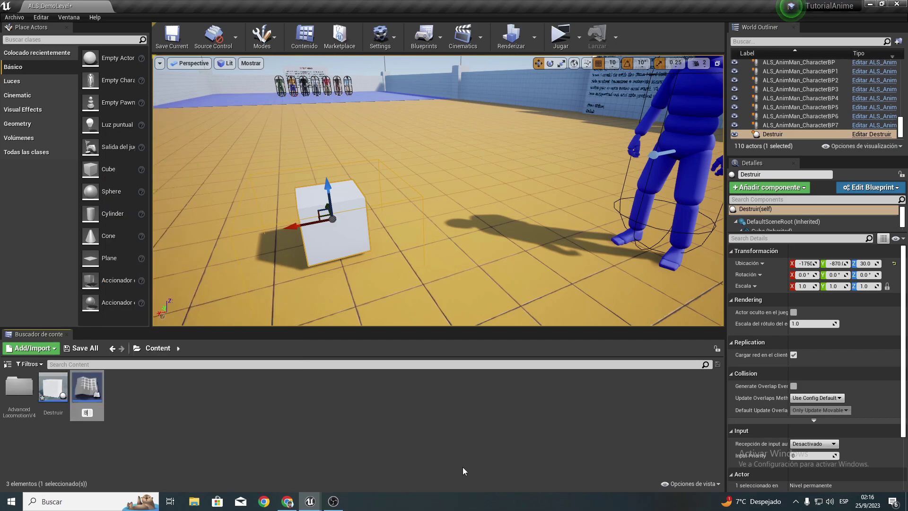
pyautogui.write('PI_')
pyautogui.write('Jug')
pyautogui.write('ador')
pyautogui.press('Return')
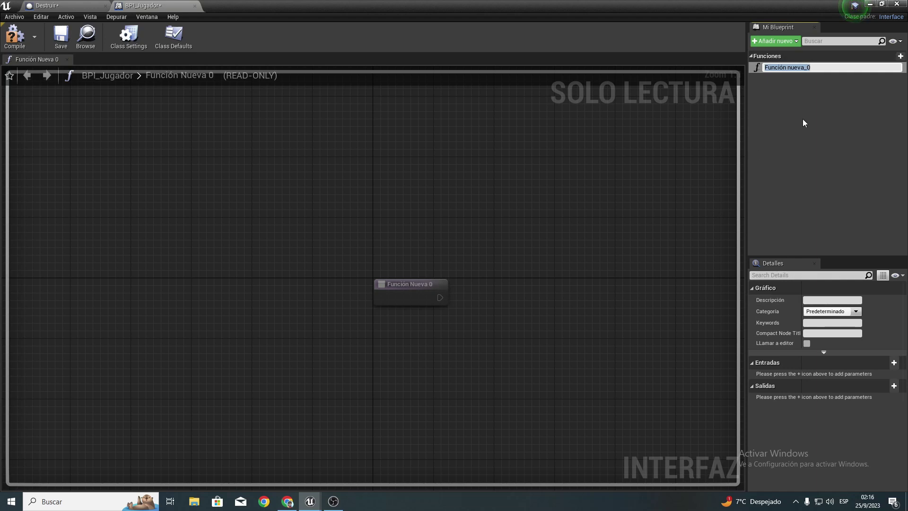
# Step: Rename the function to BPI_EsJugador and add a Boolean output named SI/No
pyautogui.write('BPI_')
pyautogui.write('Es')
pyautogui.write('Jugador')
pyautogui.press('Return')
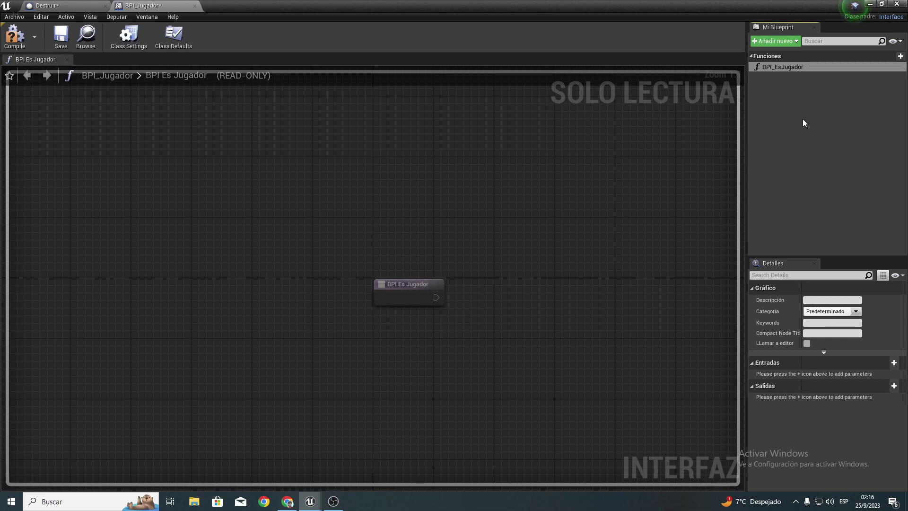
pyautogui.click(893, 390)
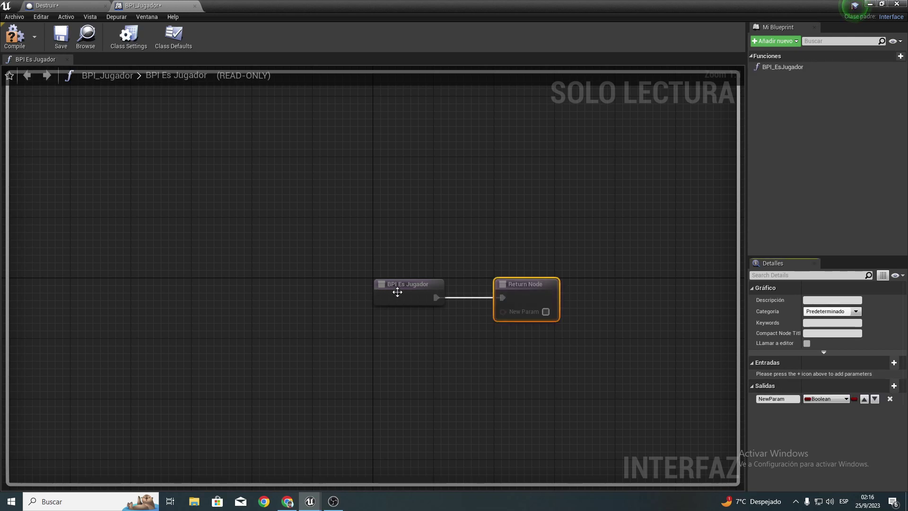
pyautogui.click(788, 399)
pyautogui.write('SI/No')
pyautogui.press('Return')
# Step: Compile and save BPI_Jugador, then return to the level editor
pyautogui.click(14, 36)
pyautogui.click(61, 35)
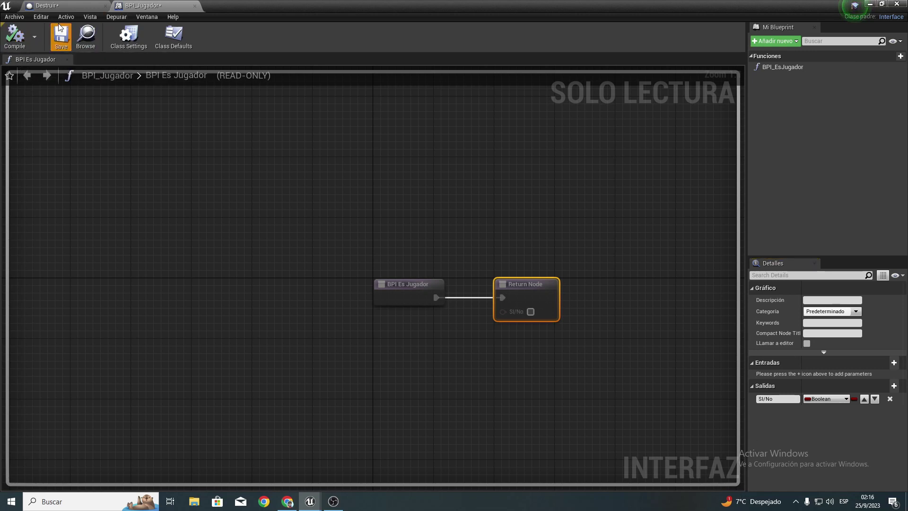
pyautogui.click(870, 5)
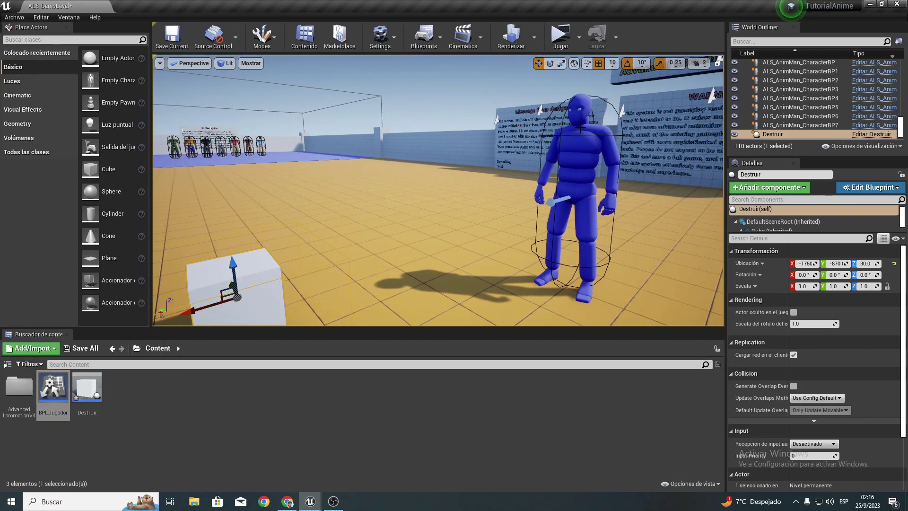
# Step: Select the blue ALS_AnimMan_CharacterBP character in the viewport and open its Blueprint via Editar ALS_Anim
pyautogui.click(577, 194)
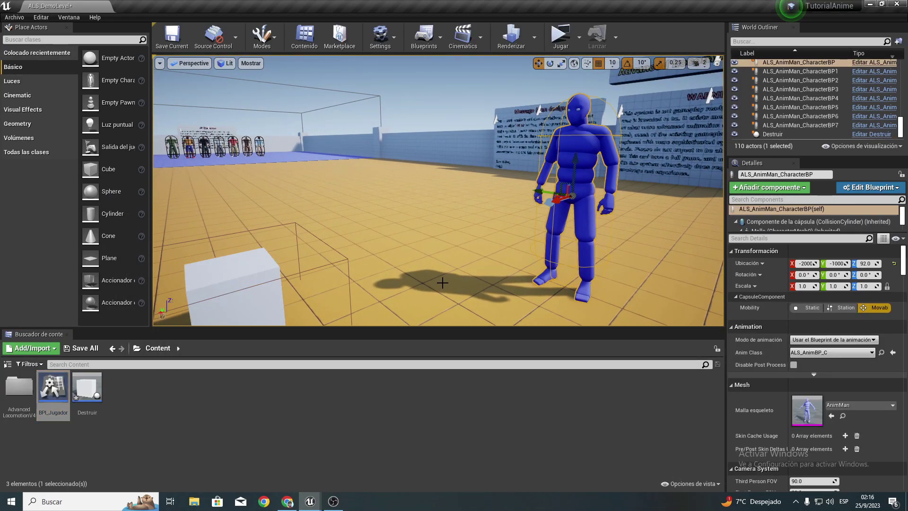
pyautogui.moveTo(442, 282); pyautogui.dragTo(418, 220)
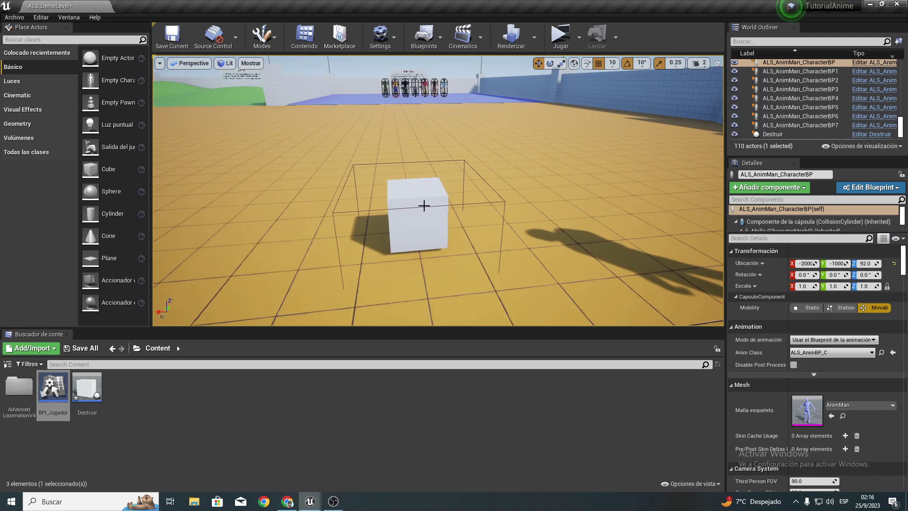
pyautogui.click(423, 206)
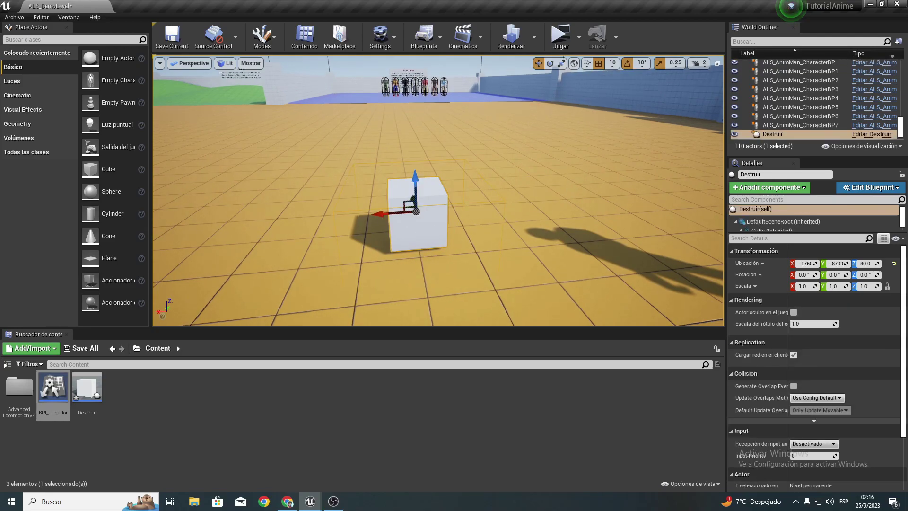
pyautogui.moveTo(451, 227); pyautogui.dragTo(477, 256)
pyautogui.moveTo(386, 244); pyautogui.dragTo(393, 245)
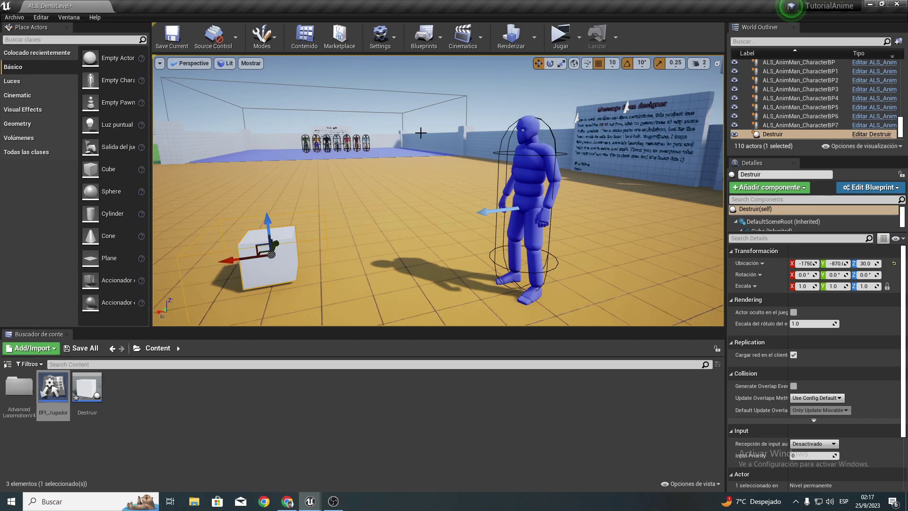
pyautogui.click(492, 210)
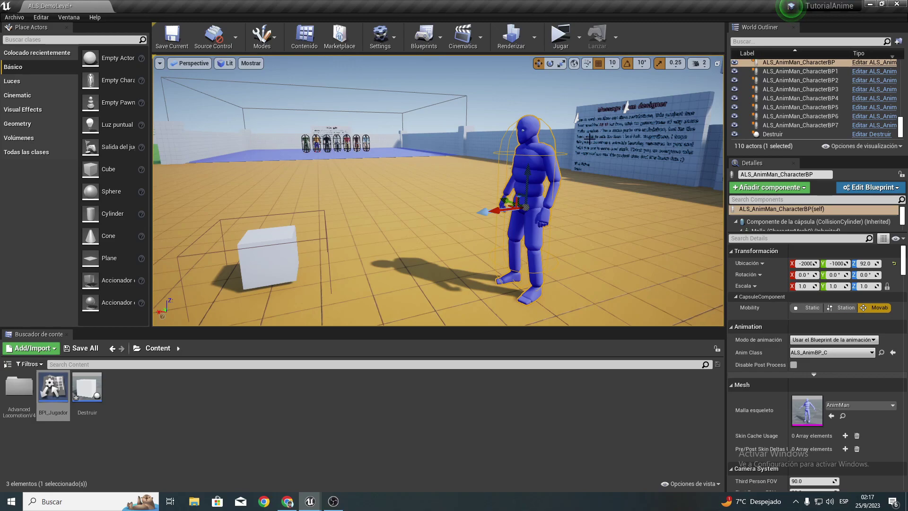
pyautogui.click(869, 63)
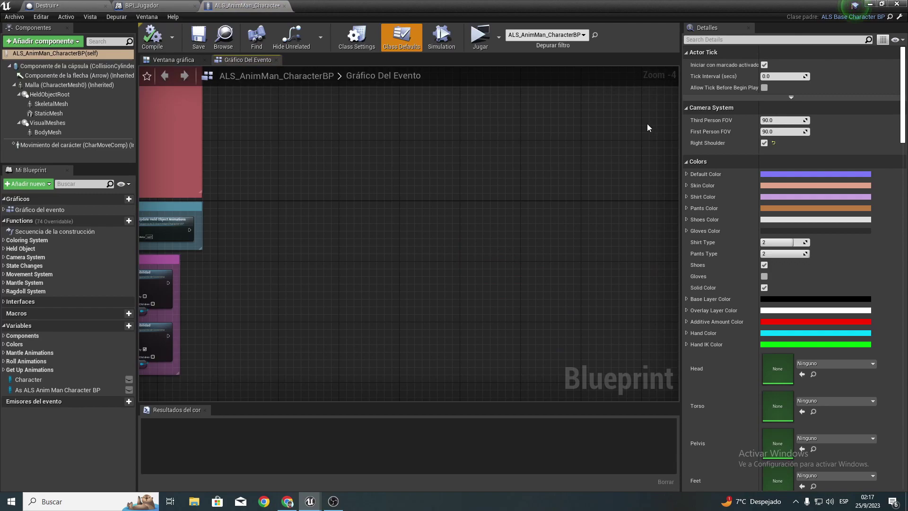
# Step: Look over the character Blueprint's Class Settings and Class Defaults panels
pyautogui.click(356, 38)
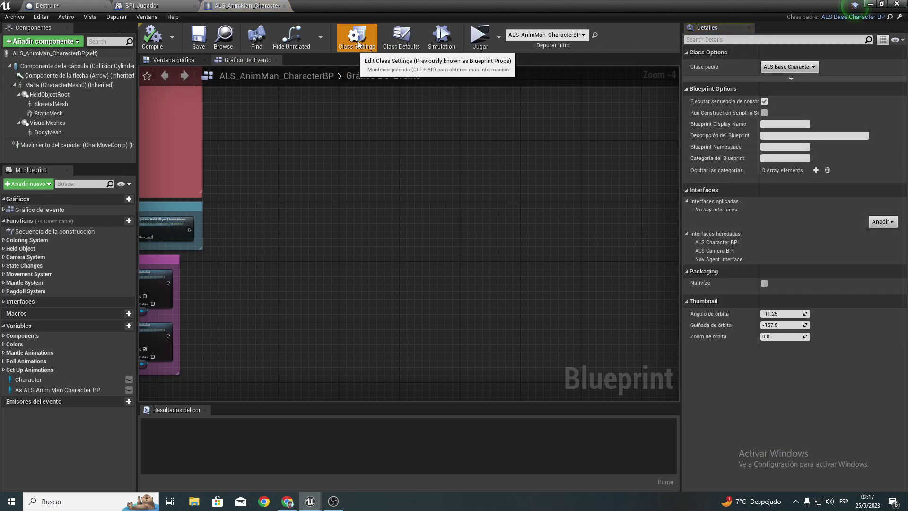
pyautogui.click(400, 40)
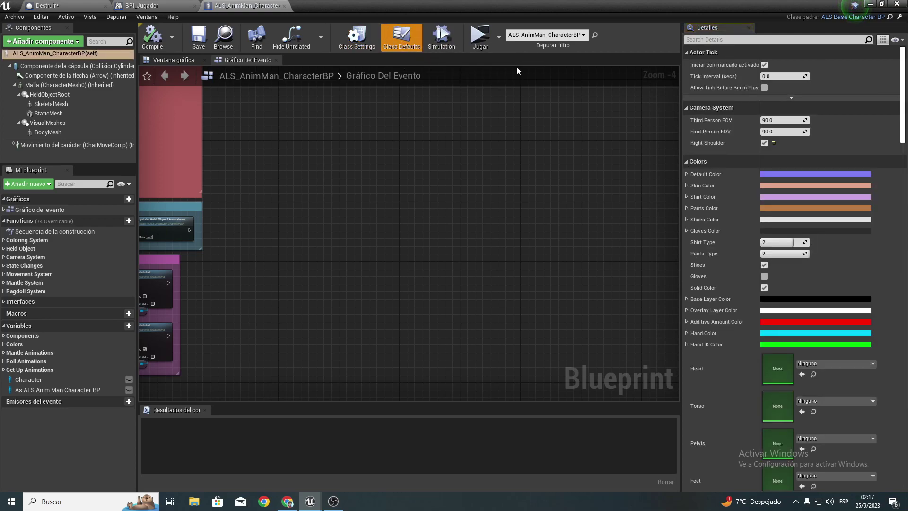
pyautogui.click(367, 46)
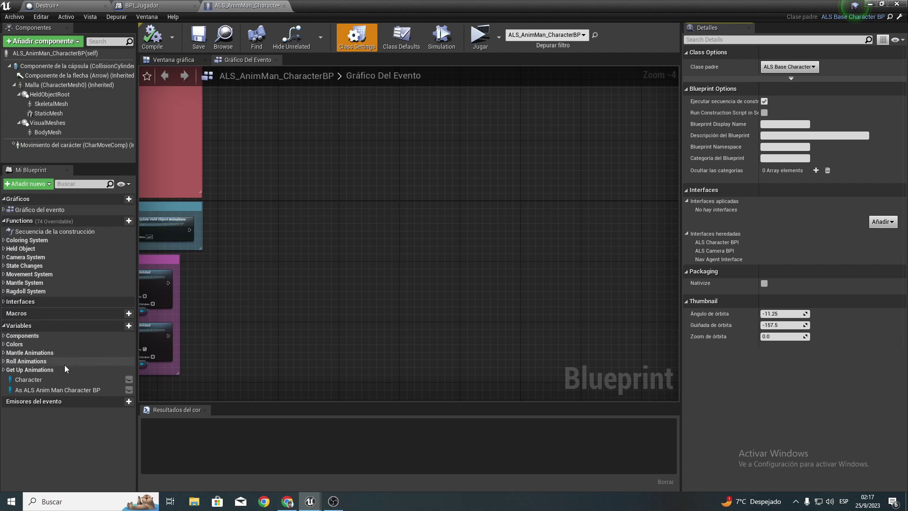
# Step: Delete the Character variables and compile the character Blueprint
pyautogui.click(42, 380)
pyautogui.click(276, 367)
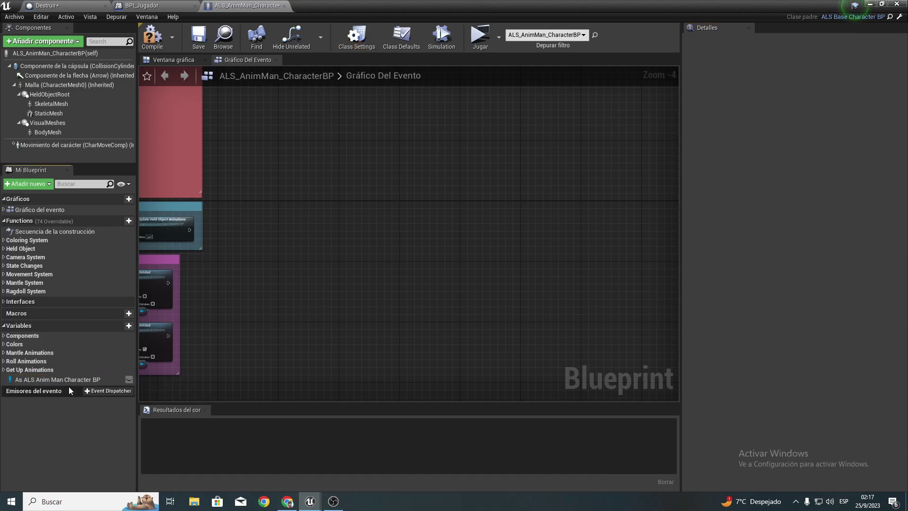
pyautogui.click(43, 379)
pyautogui.press('Delete')
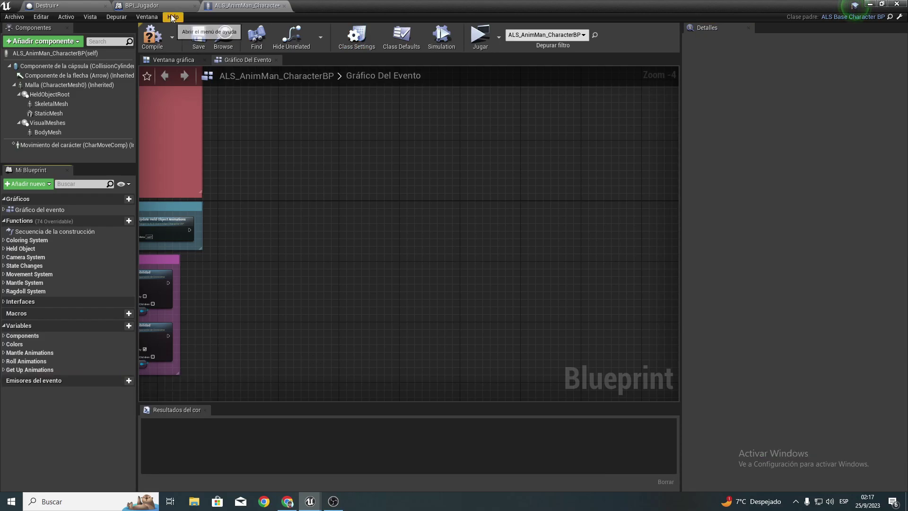
pyautogui.click(153, 35)
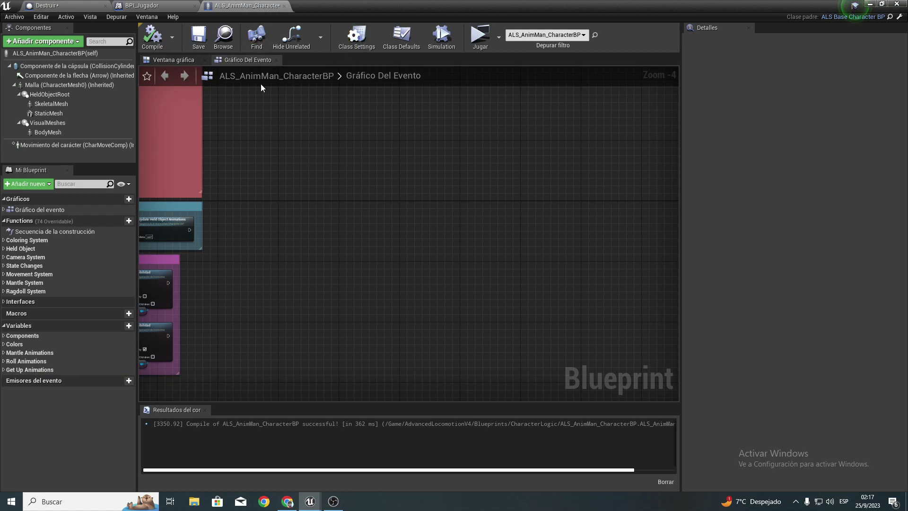
# Step: Add BPI_Jugador to the Blueprint's implemented interfaces in Class Settings
pyautogui.click(357, 37)
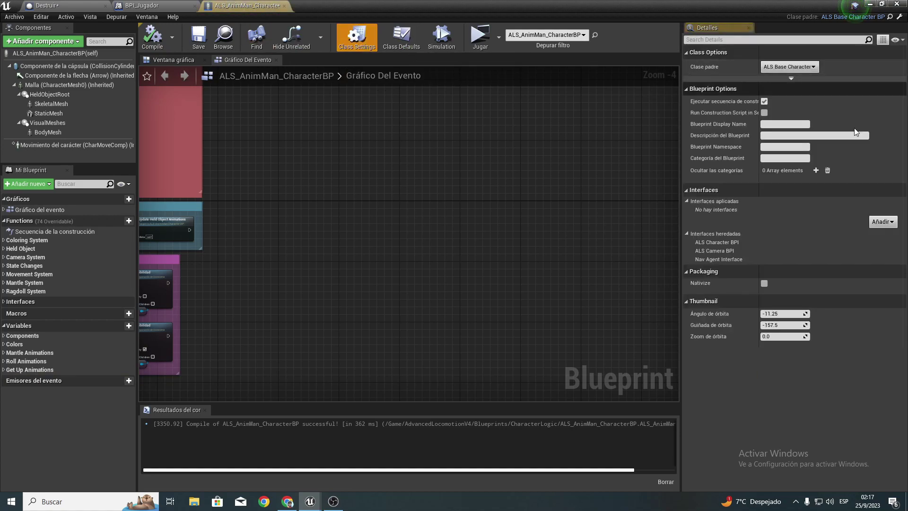
pyautogui.click(882, 222)
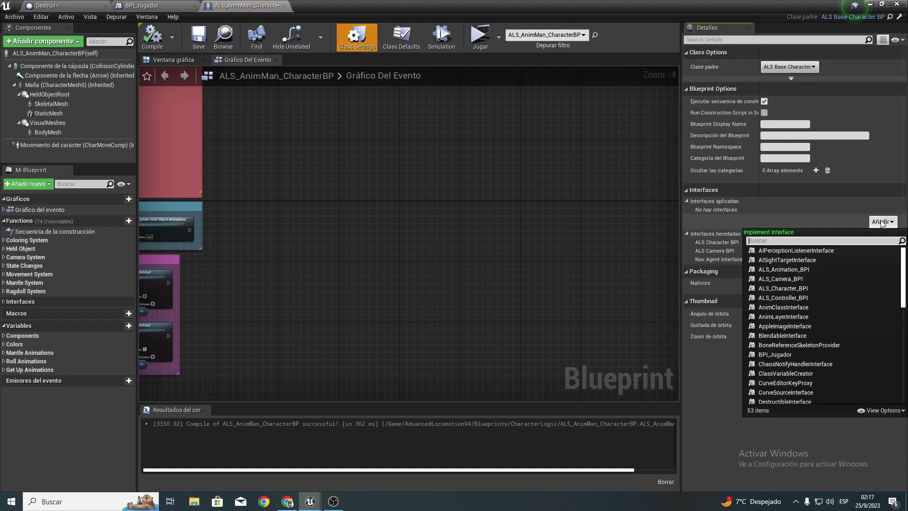
pyautogui.write('bpi_ju')
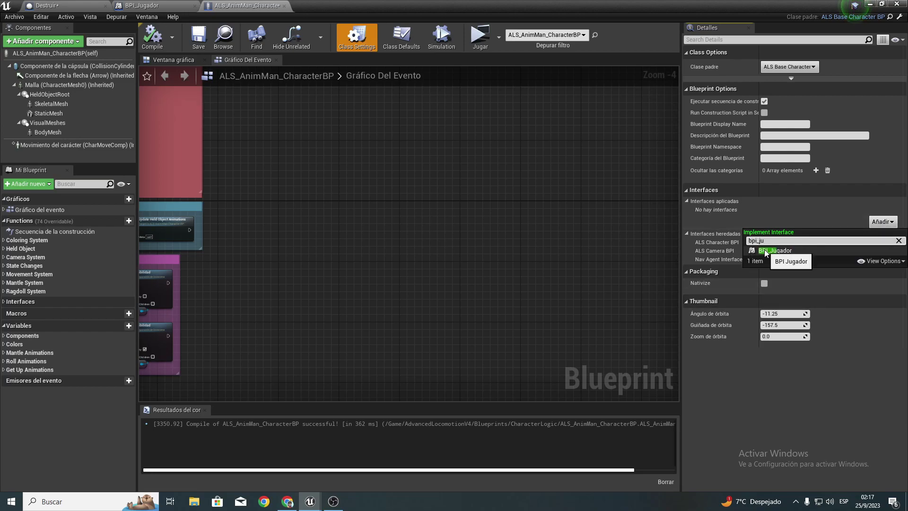
pyautogui.click(767, 252)
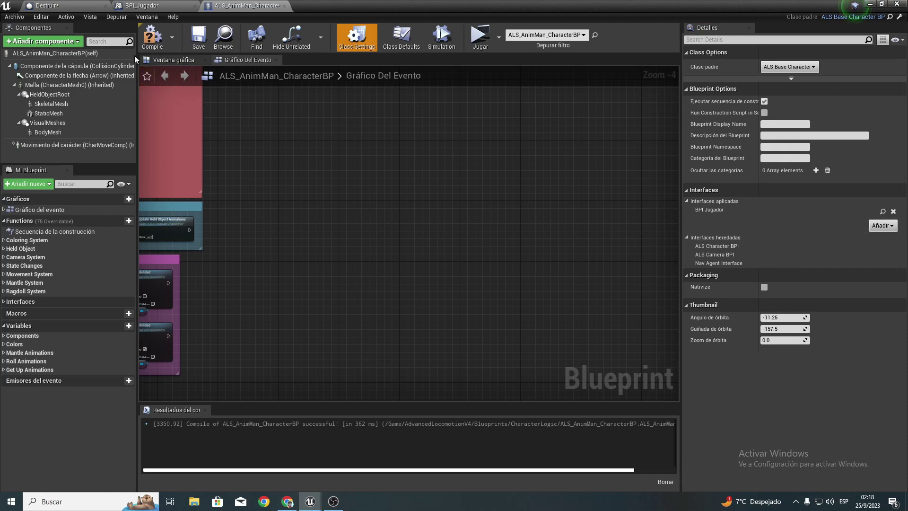
# Step: Open the BPI Es Jugador function graph from the character Blueprint's Interfaces list
pyautogui.click(4, 302)
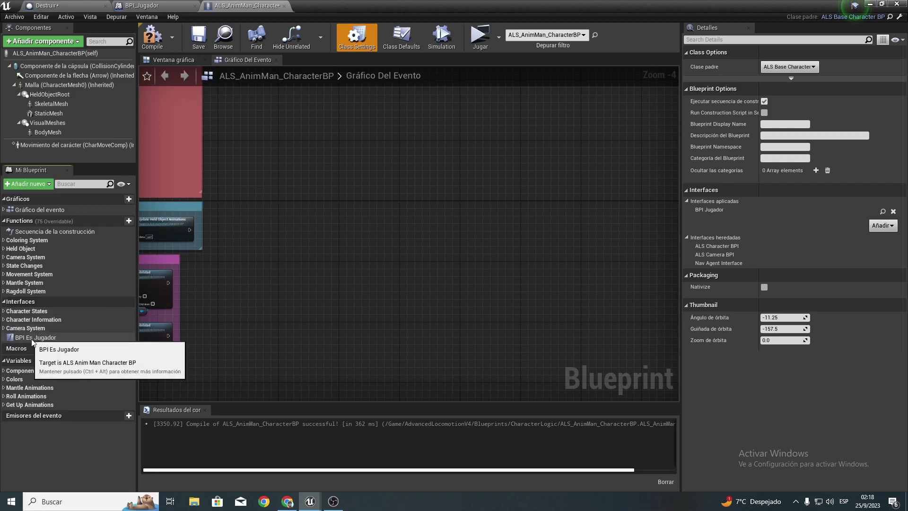
pyautogui.doubleClick(64, 339)
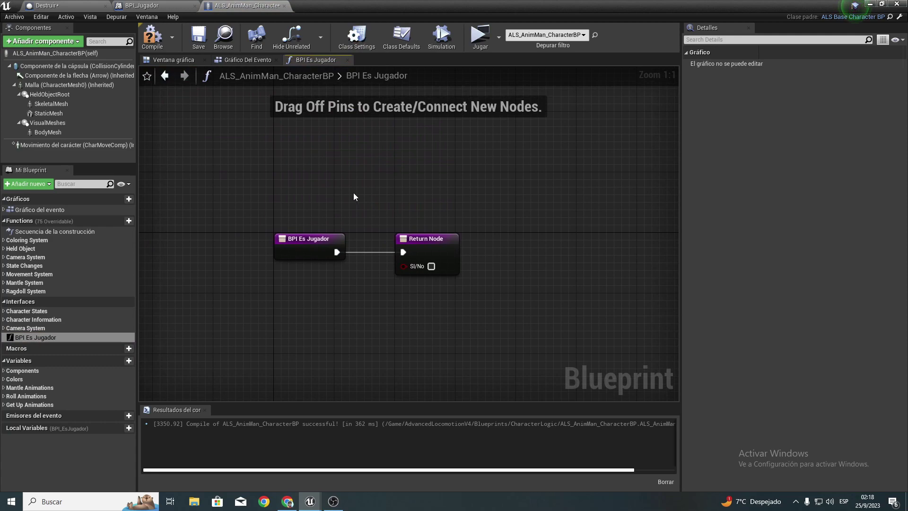
pyautogui.moveTo(275, 202); pyautogui.dragTo(461, 296)
pyautogui.click(309, 305)
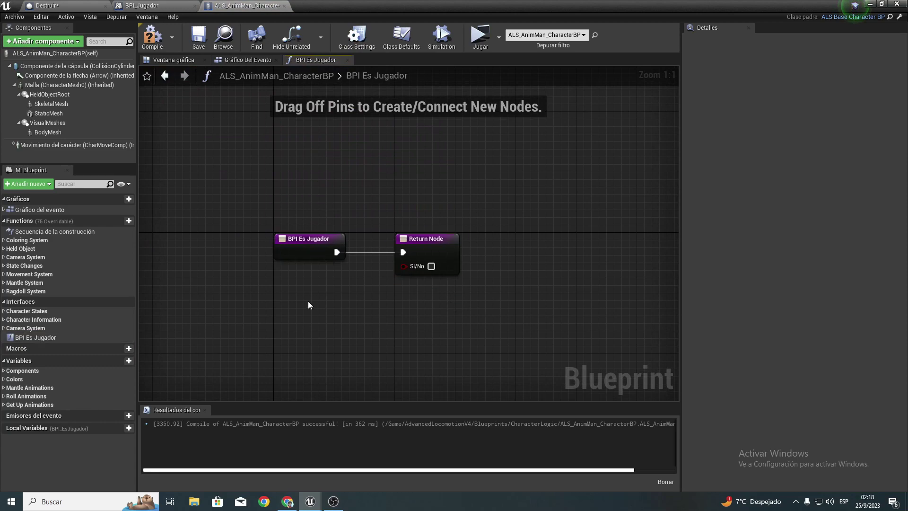
# Step: Add an Is Player Controlled node, wire its Return Value to SI/No, and compile
pyautogui.rightClick(323, 316)
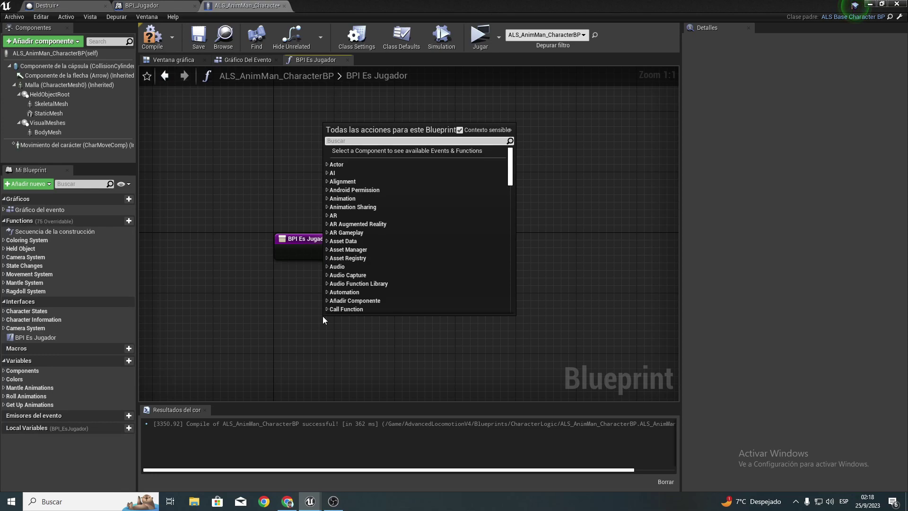
pyautogui.write('is')
pyautogui.write('playerc')
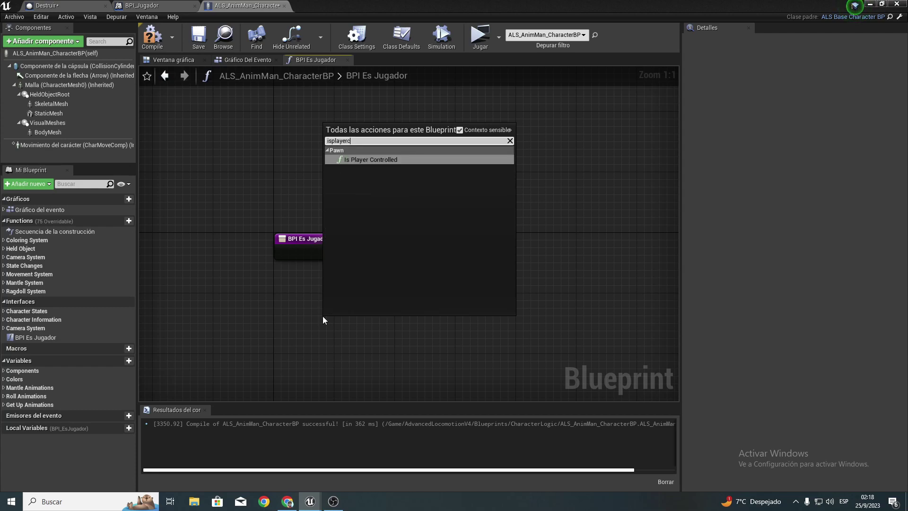
pyautogui.press('Return')
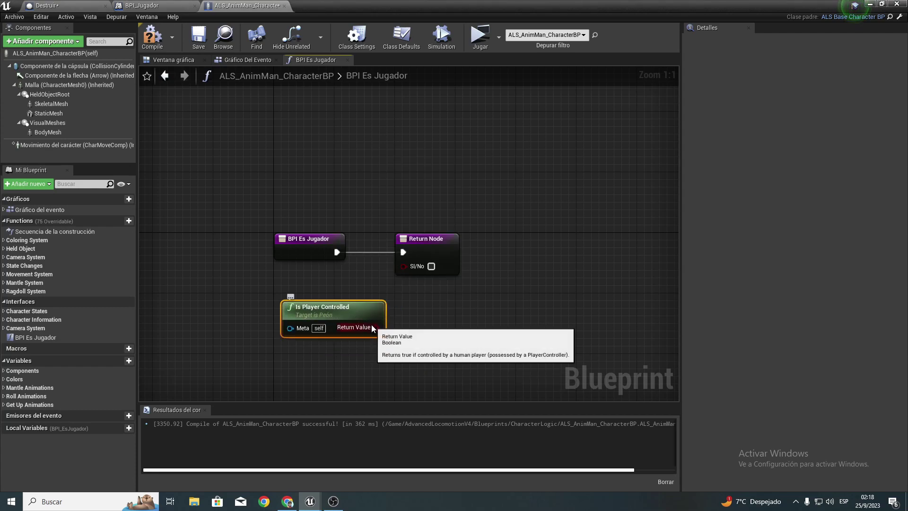
pyautogui.moveTo(376, 327); pyautogui.dragTo(406, 267)
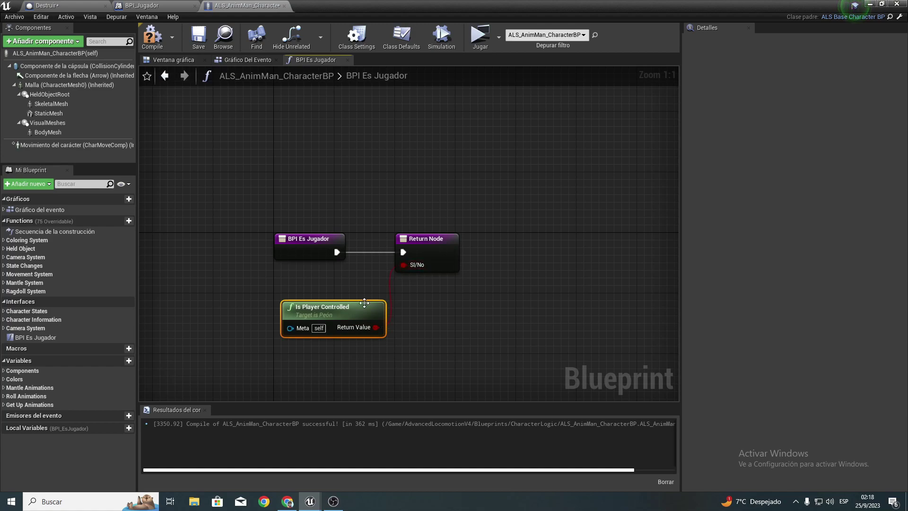
pyautogui.moveTo(362, 307); pyautogui.dragTo(355, 284)
pyautogui.rightClick(434, 289)
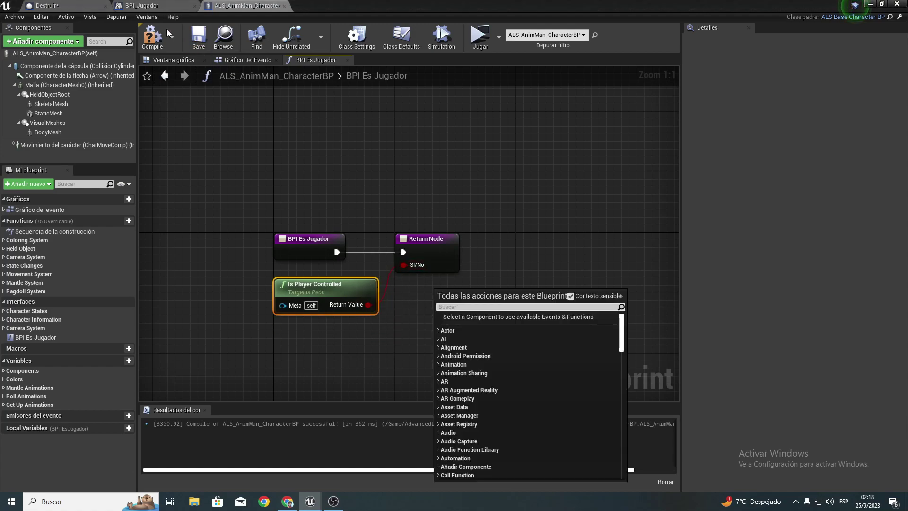
pyautogui.click(162, 38)
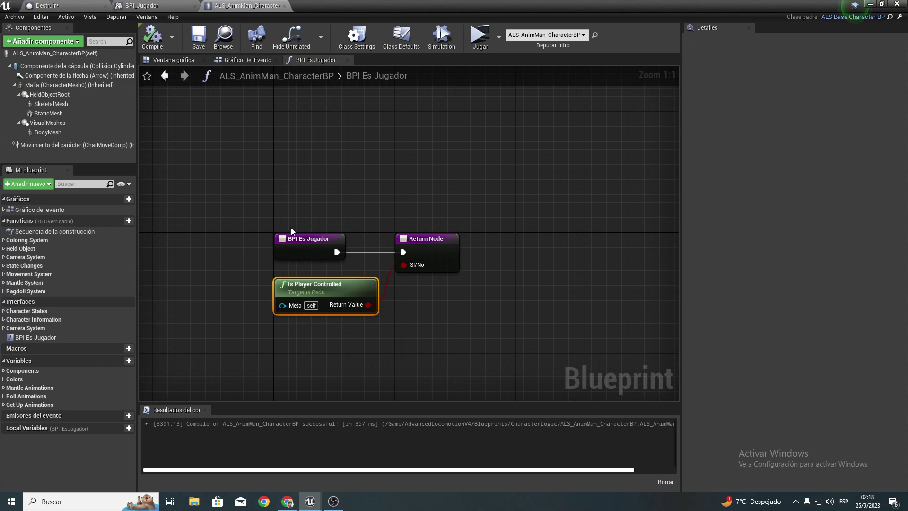
pyautogui.moveTo(276, 201); pyautogui.dragTo(496, 322)
pyautogui.click(496, 322)
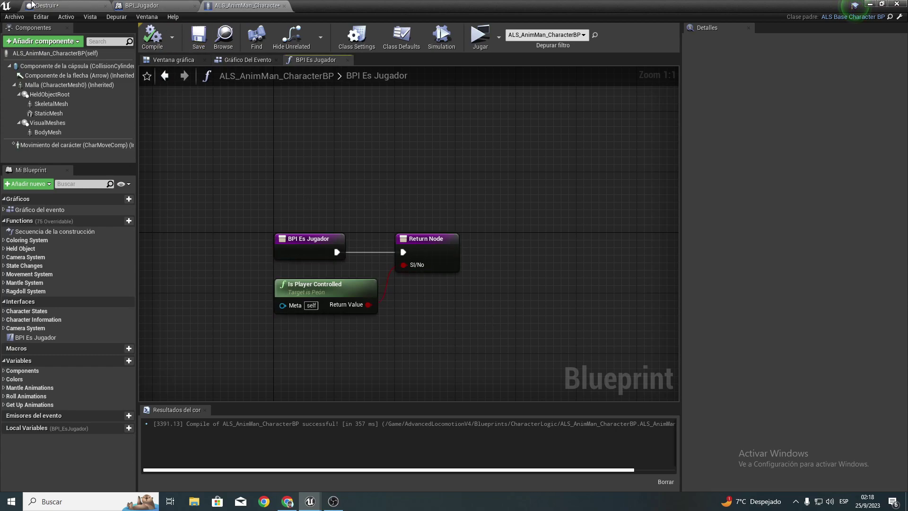
# Step: Delete both Proyectar a ALS_AnimMan_CharacterBP cast nodes from the Destruir overlap events
pyautogui.click(33, 5)
pyautogui.moveTo(340, 274); pyautogui.dragTo(355, 212, button='right')
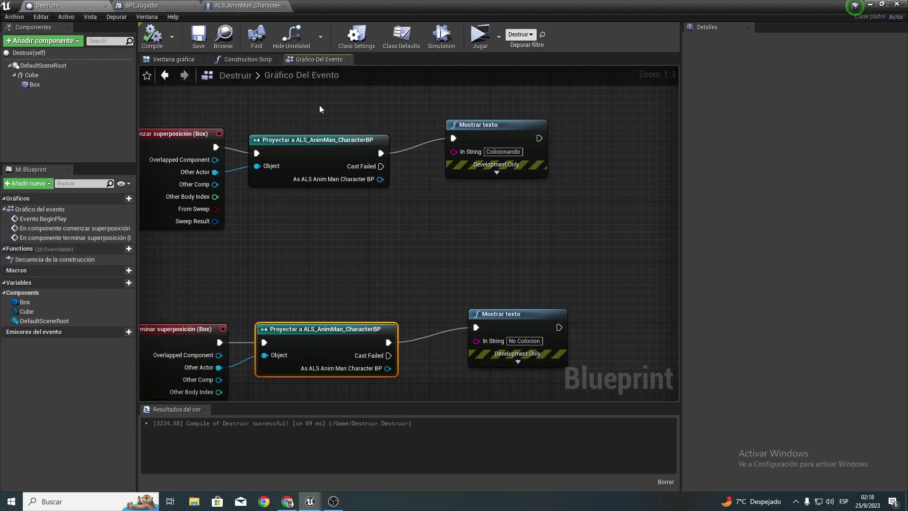
pyautogui.moveTo(319, 105); pyautogui.dragTo(335, 370)
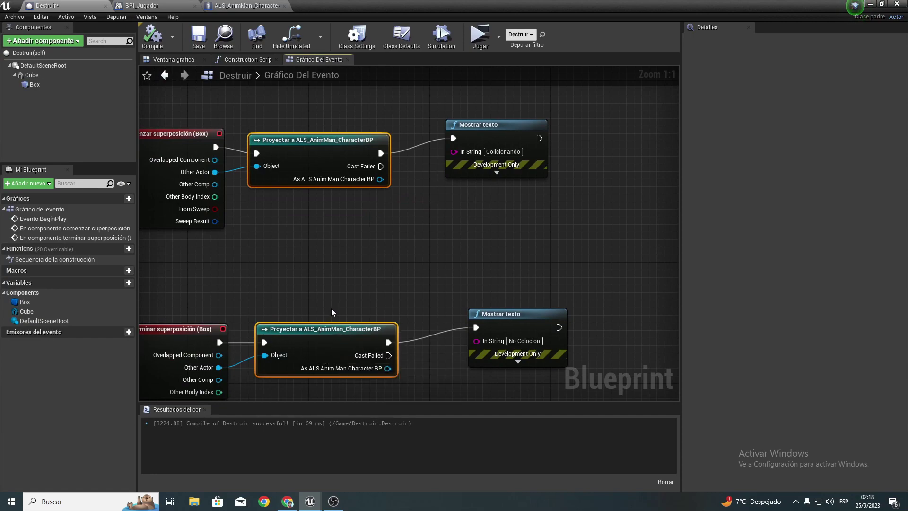
pyautogui.press('Delete')
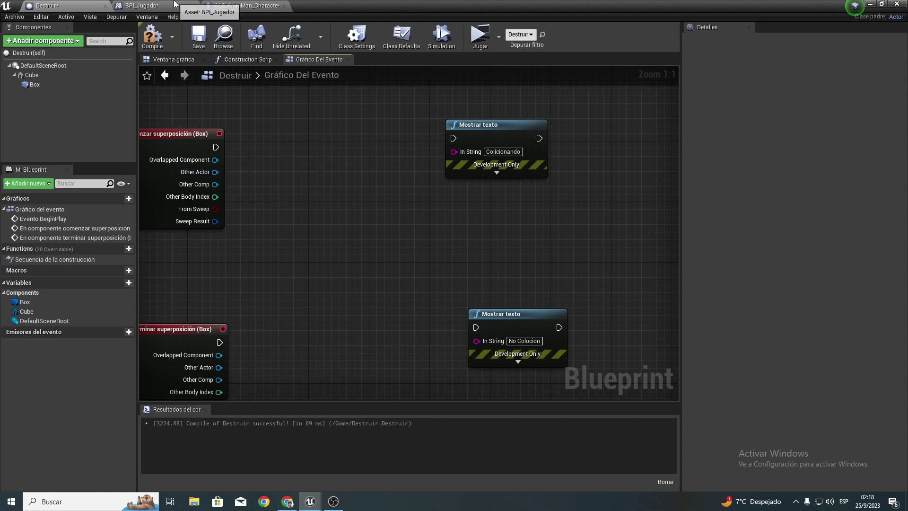
# Step: Review the character Blueprint and BPI_Jugador interface, then return to the Destruir graph
pyautogui.click(221, 6)
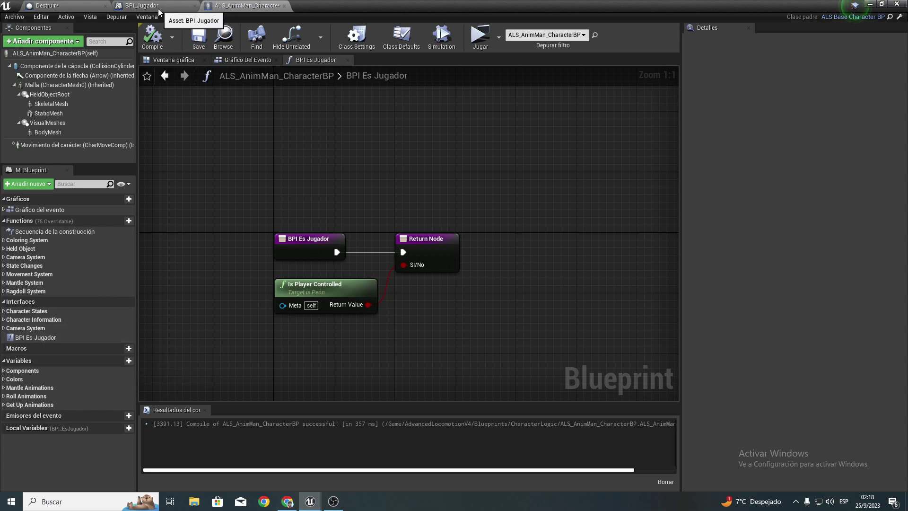
pyautogui.click(142, 5)
pyautogui.click(782, 68)
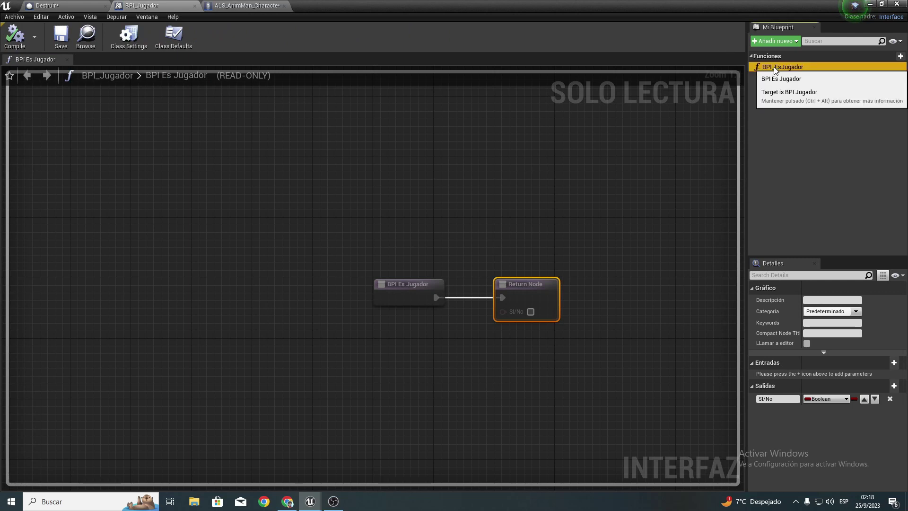
pyautogui.click(239, 6)
pyautogui.click(69, 5)
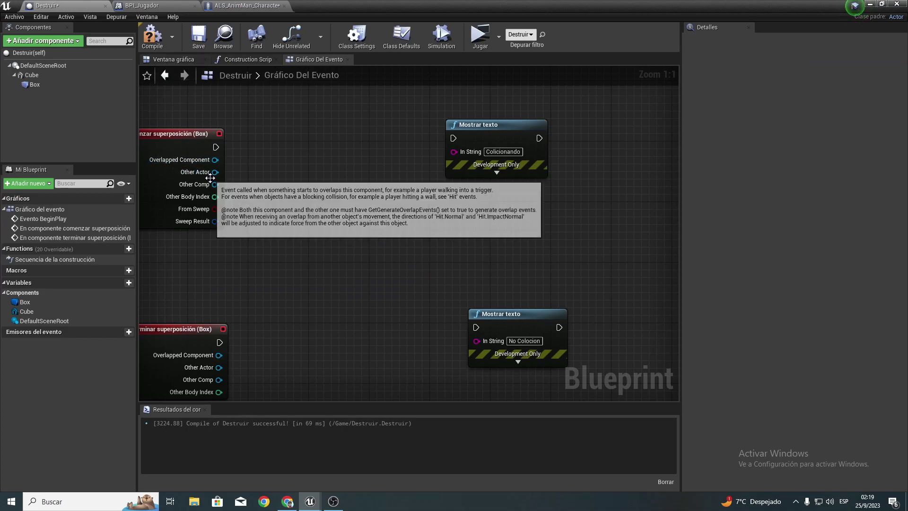
# Step: Add BPI Es Jugador (Message) nodes fed by Other Actor on the begin and end overlap events
pyautogui.moveTo(215, 173); pyautogui.dragTo(260, 177)
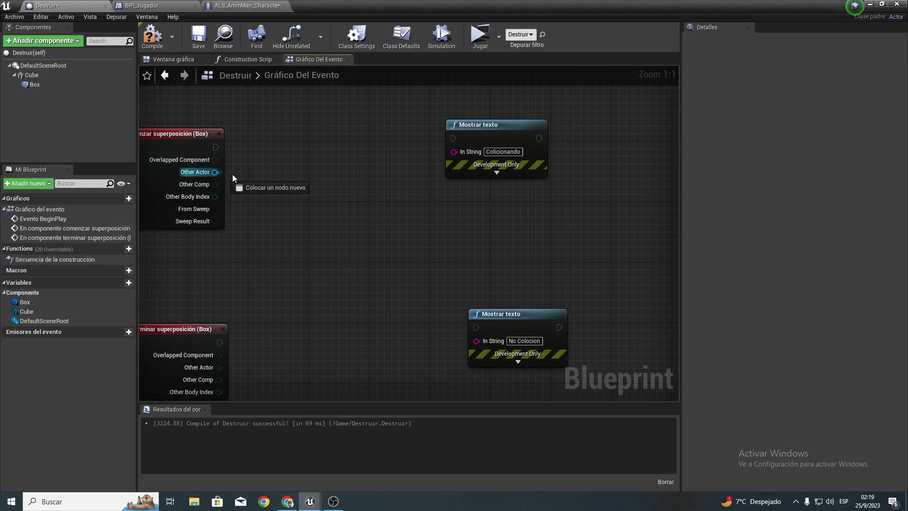
pyautogui.write('bpi_')
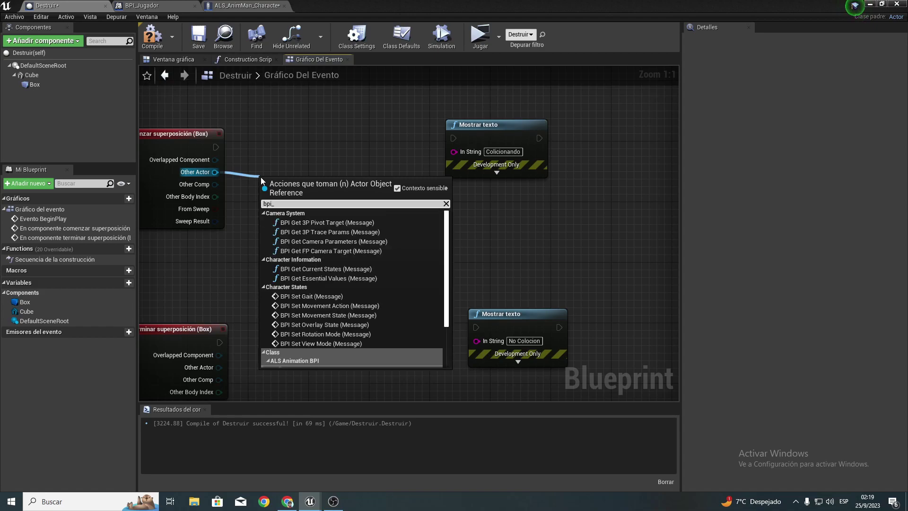
pyautogui.write('es')
pyautogui.press('Return')
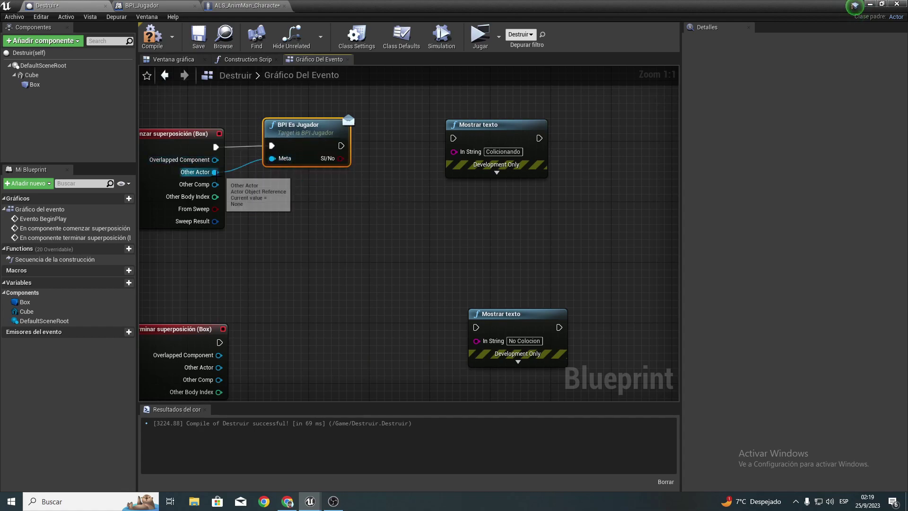
pyautogui.moveTo(236, 294); pyautogui.dragTo(266, 221, button='right')
pyautogui.moveTo(249, 294); pyautogui.dragTo(300, 259)
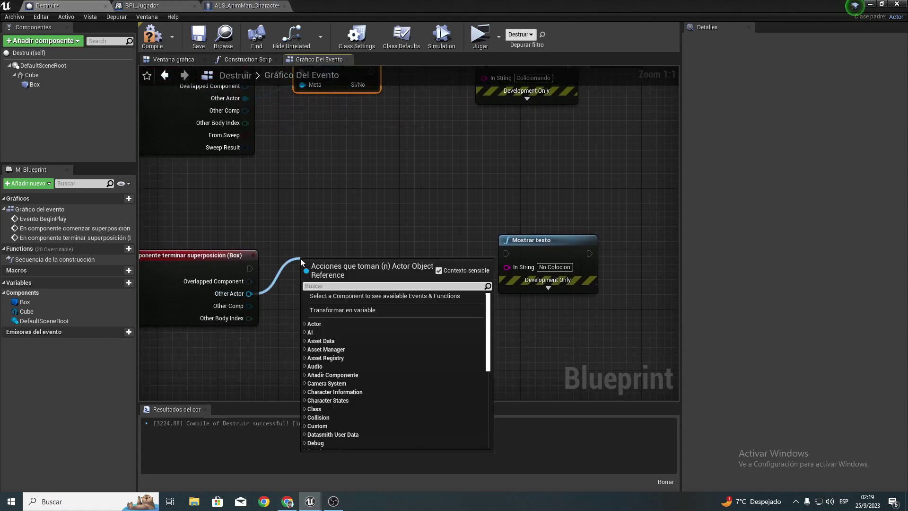
pyautogui.write('bpi_es')
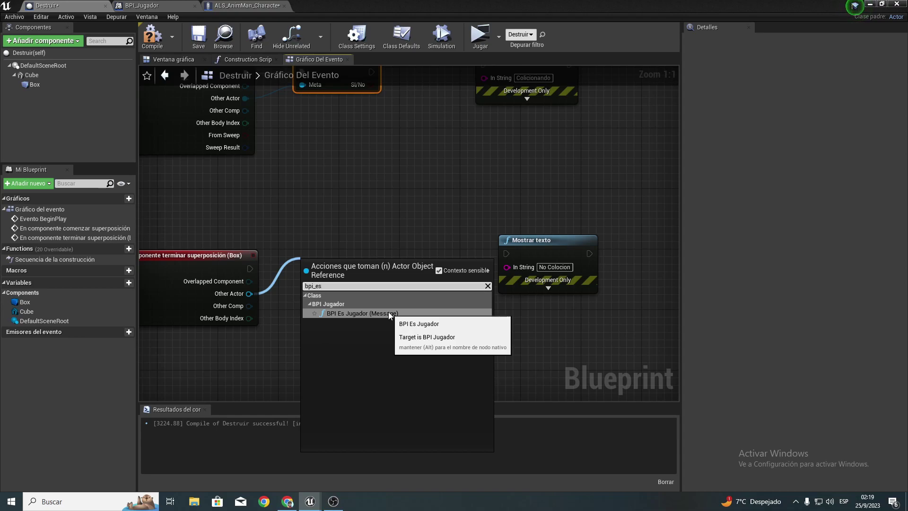
pyautogui.click(388, 313)
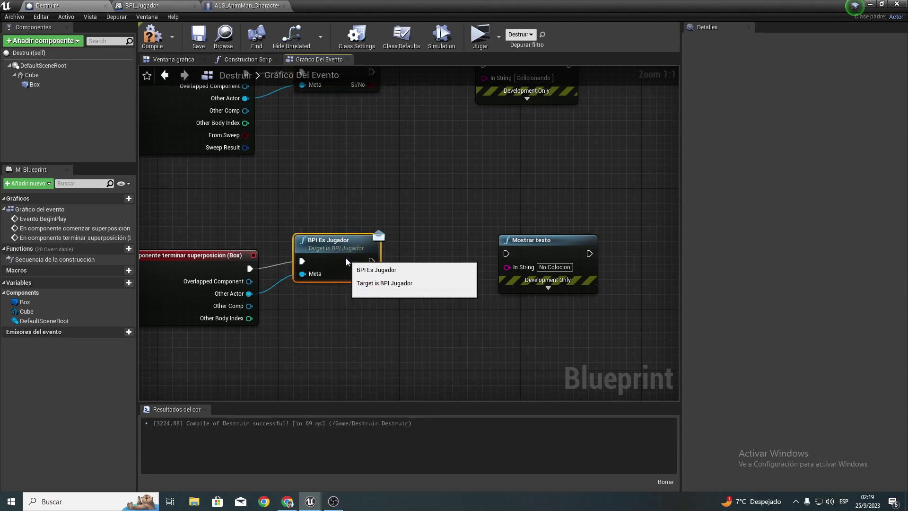
pyautogui.moveTo(330, 236); pyautogui.dragTo(330, 252)
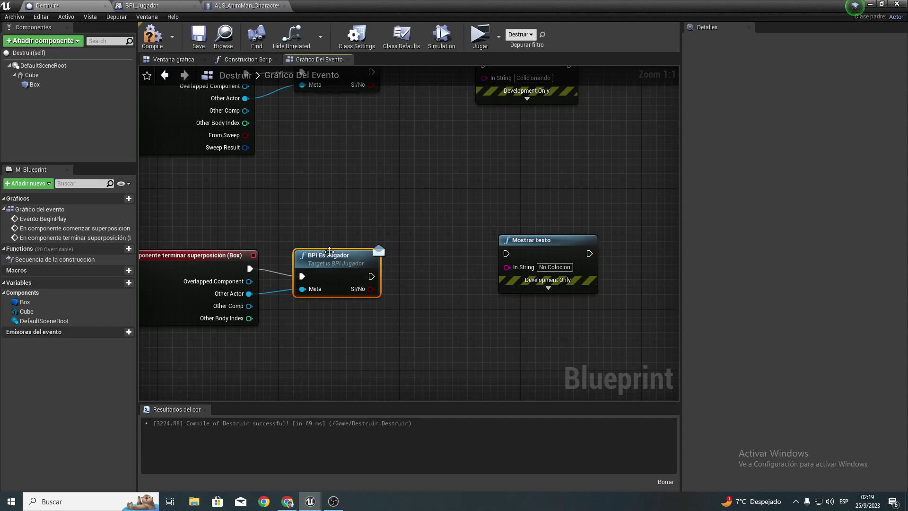
pyautogui.moveTo(377, 149); pyautogui.dragTo(375, 310, button='right')
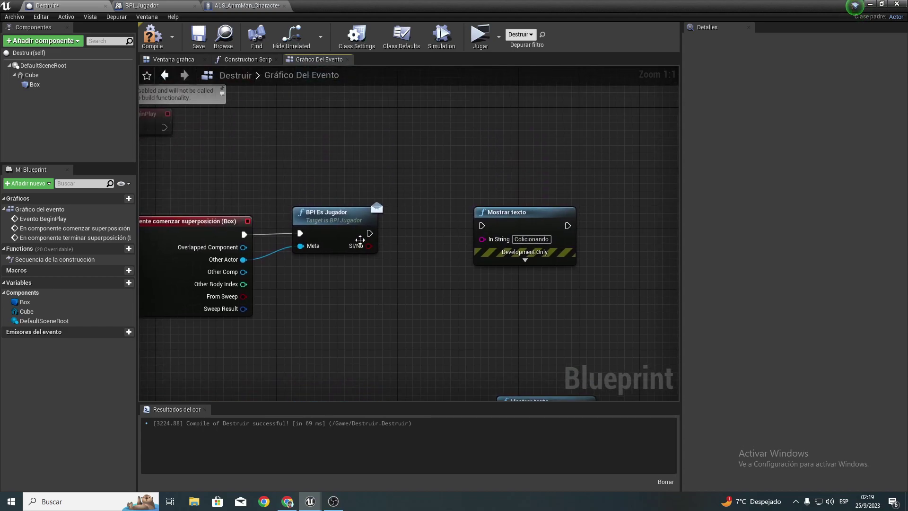
# Step: Branch the begin-overlap chain on SI/No, wiring Verdadero to the Colicionando print
pyautogui.moveTo(360, 240); pyautogui.dragTo(220, 258, button='right')
pyautogui.moveTo(362, 243); pyautogui.dragTo(459, 250)
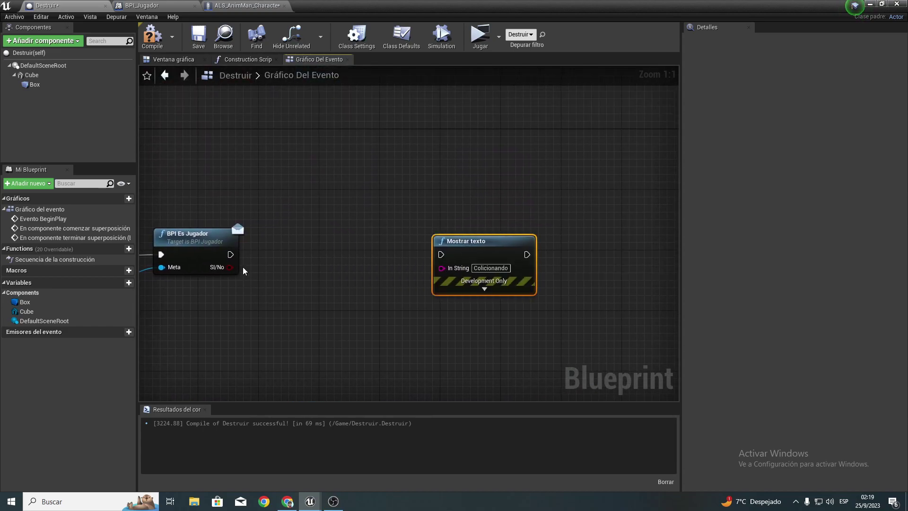
pyautogui.moveTo(230, 268); pyautogui.dragTo(263, 273)
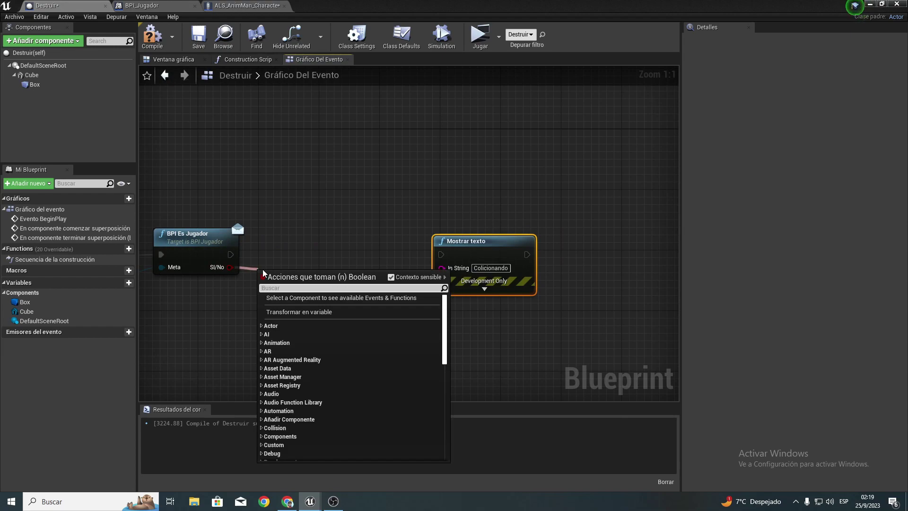
pyautogui.write('branch')
pyautogui.press('Return')
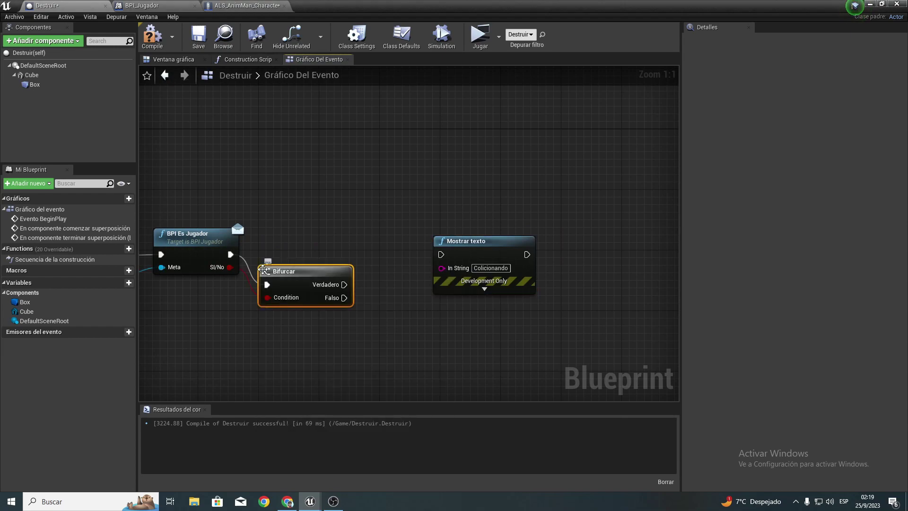
pyautogui.moveTo(292, 284); pyautogui.dragTo(285, 254)
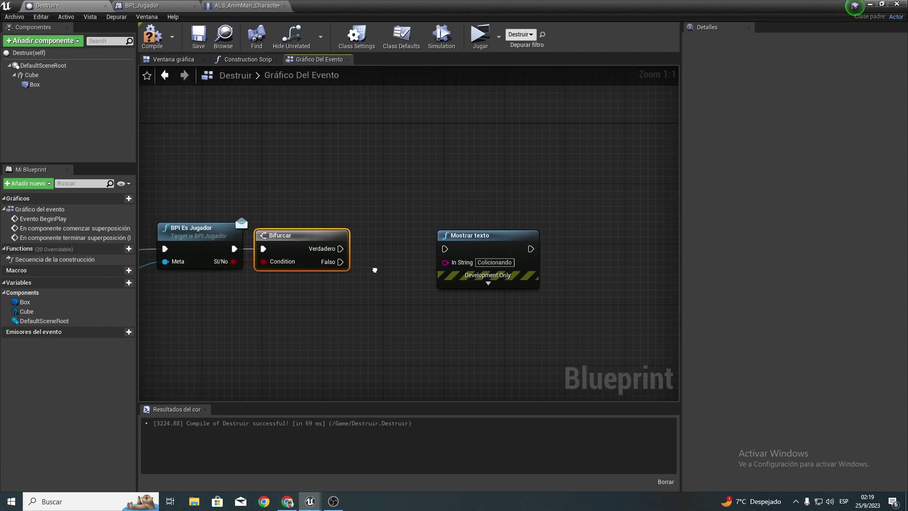
pyautogui.moveTo(326, 236); pyautogui.dragTo(373, 165, button='right')
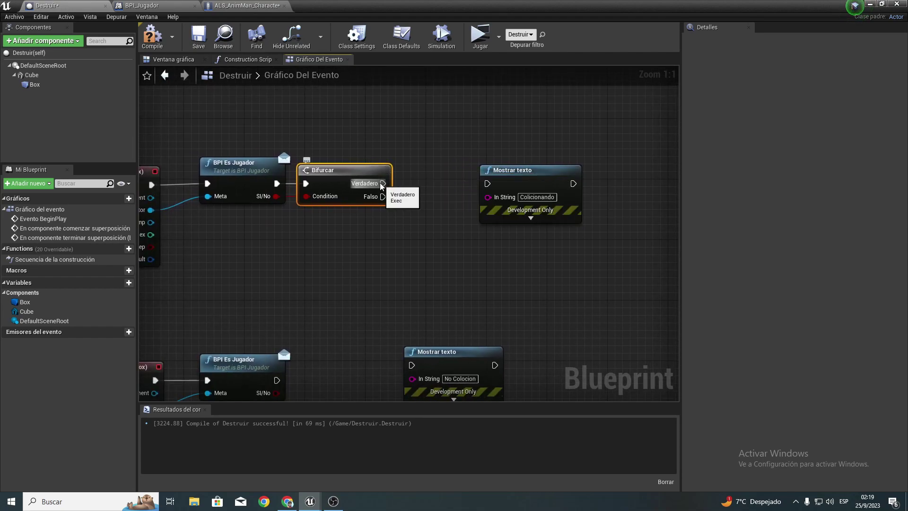
pyautogui.moveTo(383, 183)
pyautogui.mouseDown()
pyautogui.moveTo(505, 175)
pyautogui.moveTo(490, 184)
pyautogui.mouseUp()
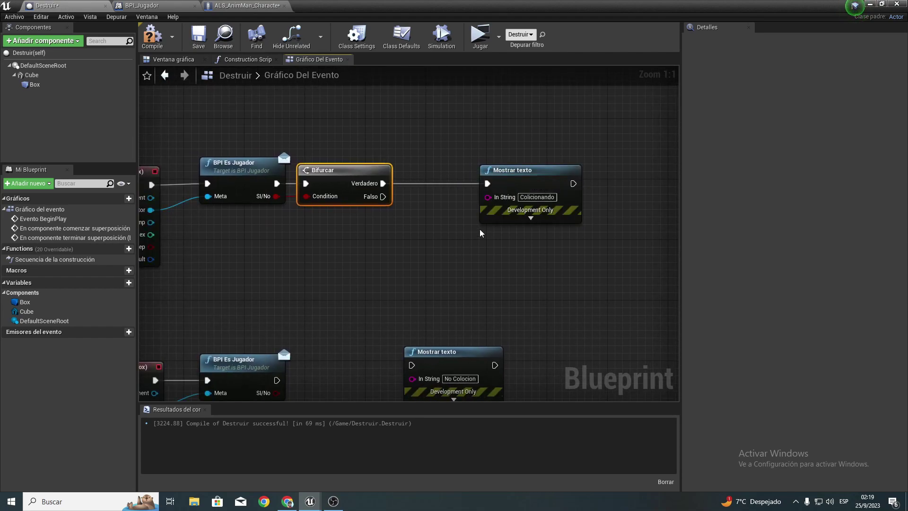
# Step: Add a Bifurcar branch on the end-overlap SI/No result, lined up before No Colocion
pyautogui.moveTo(480, 233); pyautogui.dragTo(564, 68, button='right')
pyautogui.moveTo(360, 227); pyautogui.dragTo(393, 231)
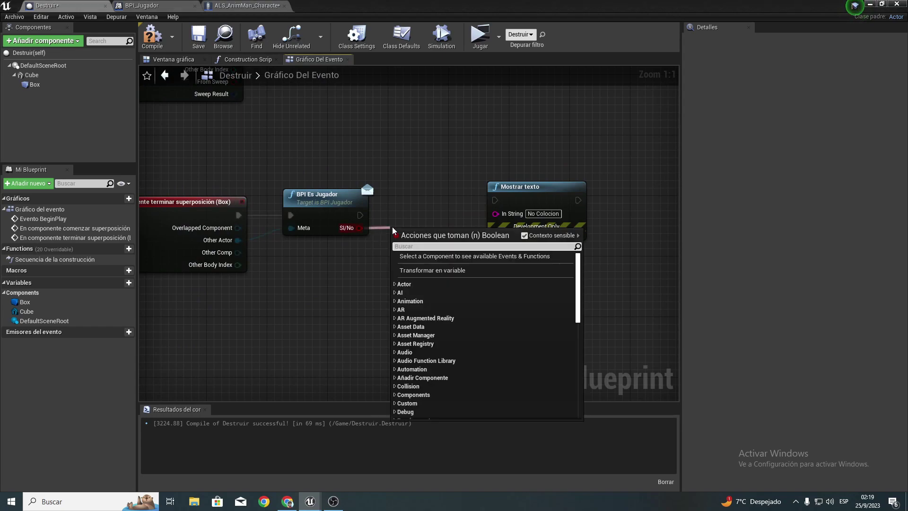
pyautogui.write('bifurcar')
pyautogui.press('Return')
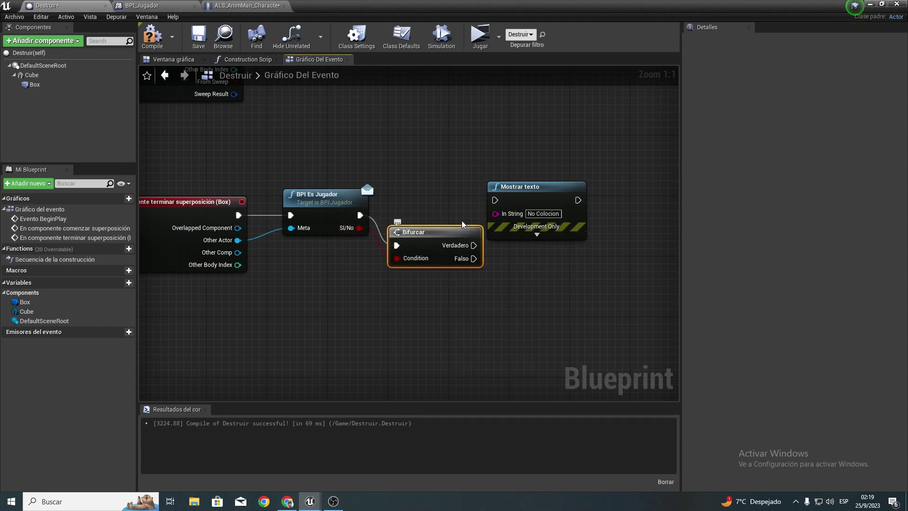
pyautogui.moveTo(462, 232)
pyautogui.mouseDown()
pyautogui.moveTo(455, 202)
pyautogui.moveTo(528, 193)
pyautogui.mouseUp()
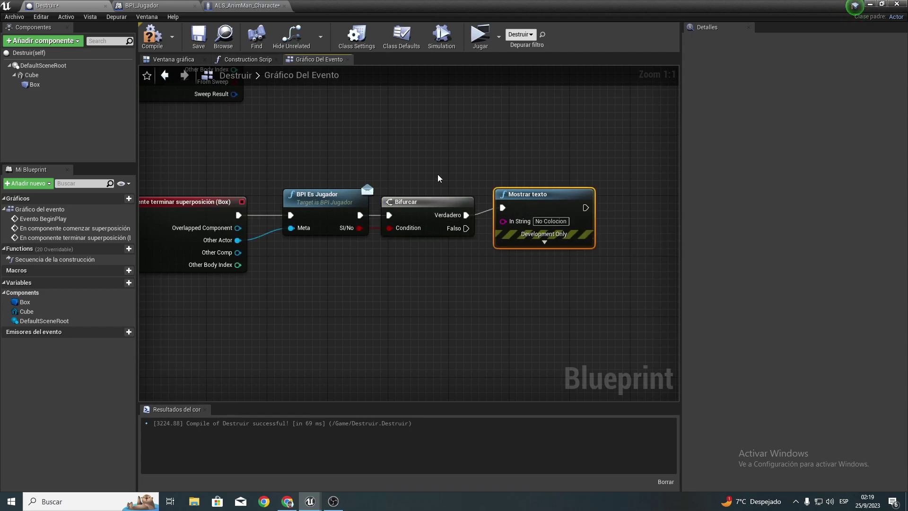
# Step: Compile the Destruir Blueprint
pyautogui.click(164, 47)
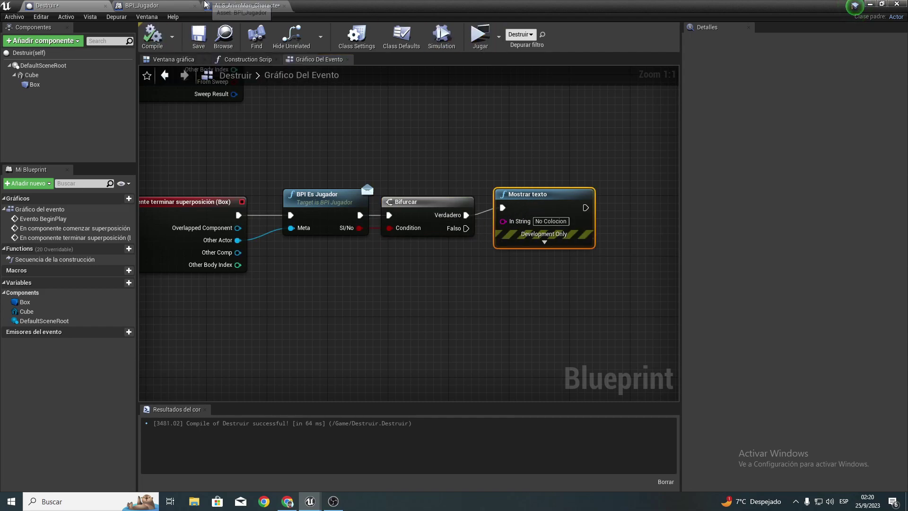
pyautogui.click(246, 5)
pyautogui.click(129, 6)
pyautogui.click(98, 6)
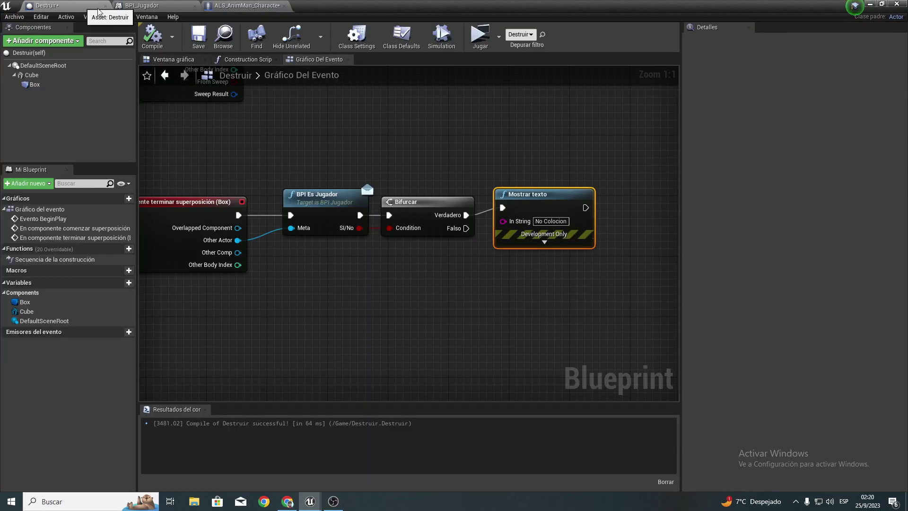
# Step: Play-test by walking into and away from the cube, then stop the preview
pyautogui.click(478, 36)
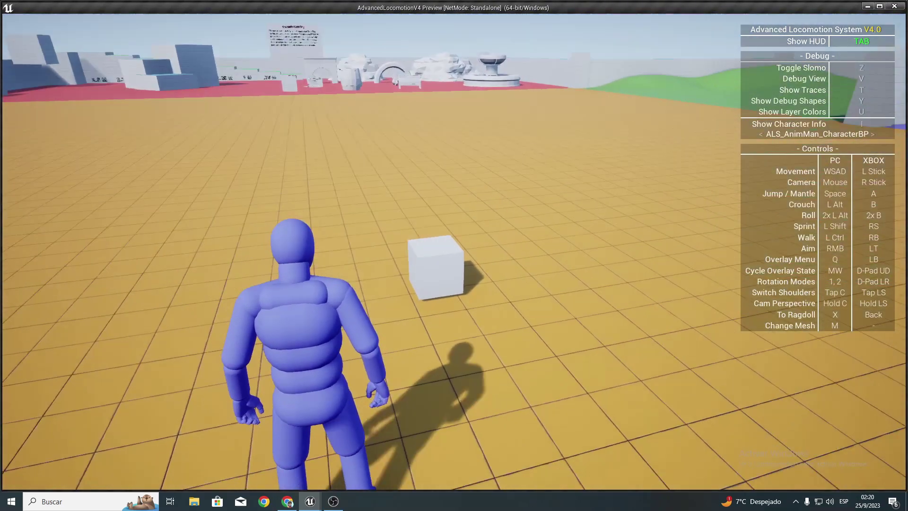
pyautogui.press('w')
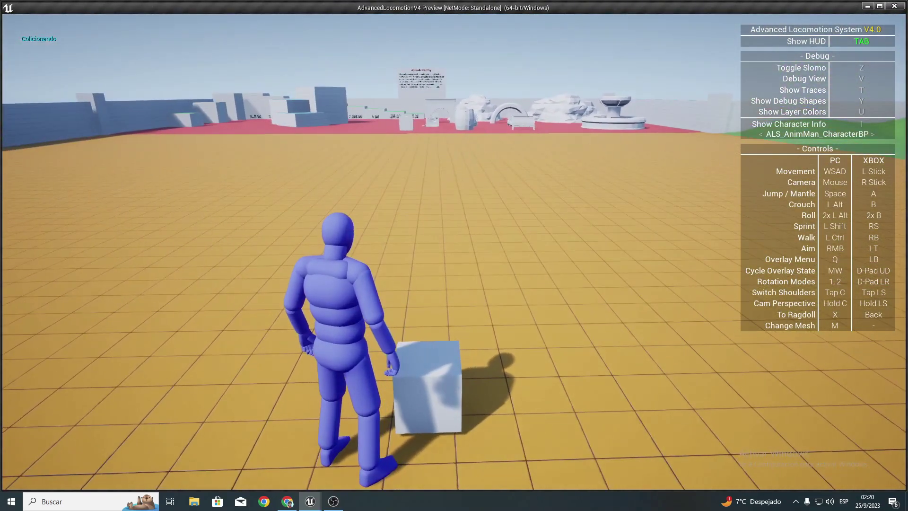
pyautogui.press('s')
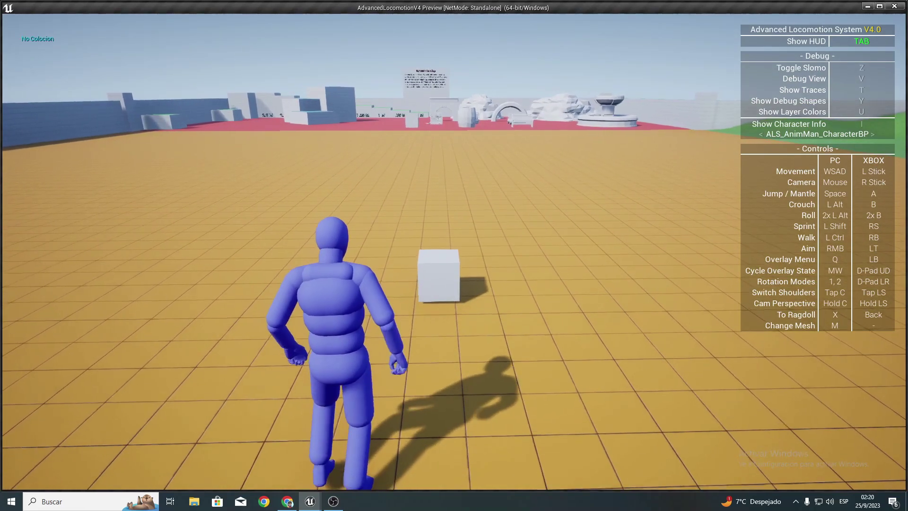
pyautogui.press('Escape')
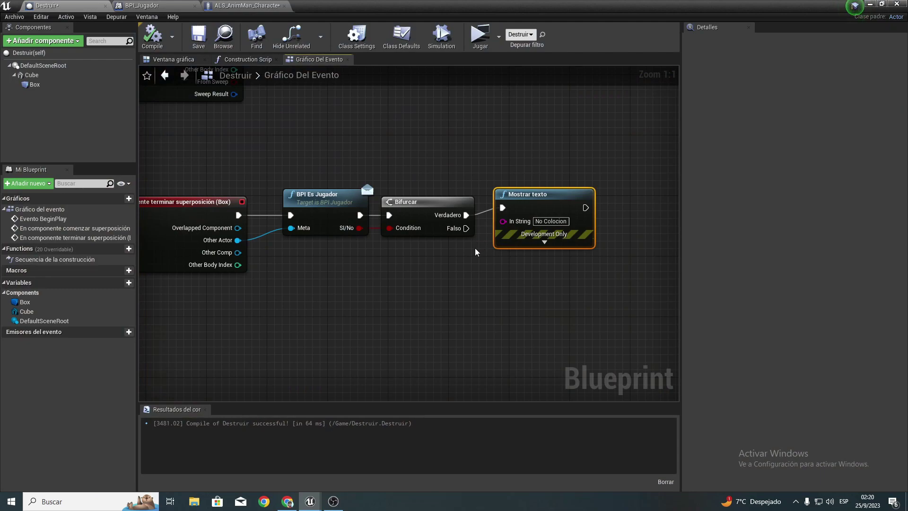
# Step: Add an Obtener controlador del reproductor node near the overlap print nodes
pyautogui.moveTo(443, 301); pyautogui.dragTo(411, 283, button='right')
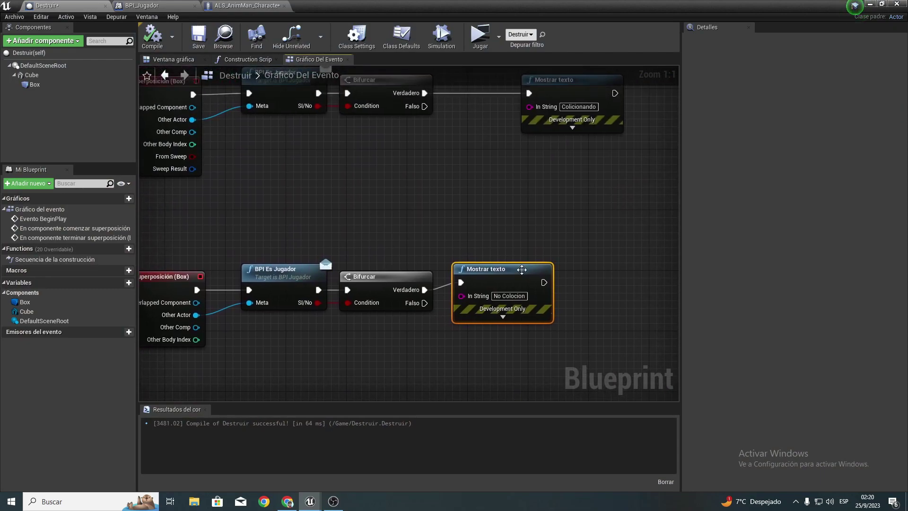
pyautogui.moveTo(522, 270); pyautogui.dragTo(382, 265, button='right')
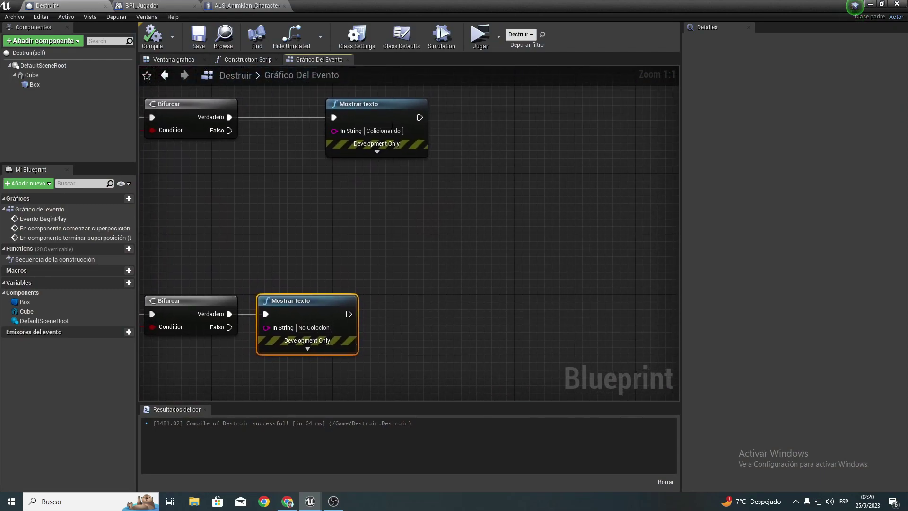
pyautogui.moveTo(388, 111); pyautogui.dragTo(345, 111)
pyautogui.moveTo(473, 141); pyautogui.dragTo(416, 157, button='right')
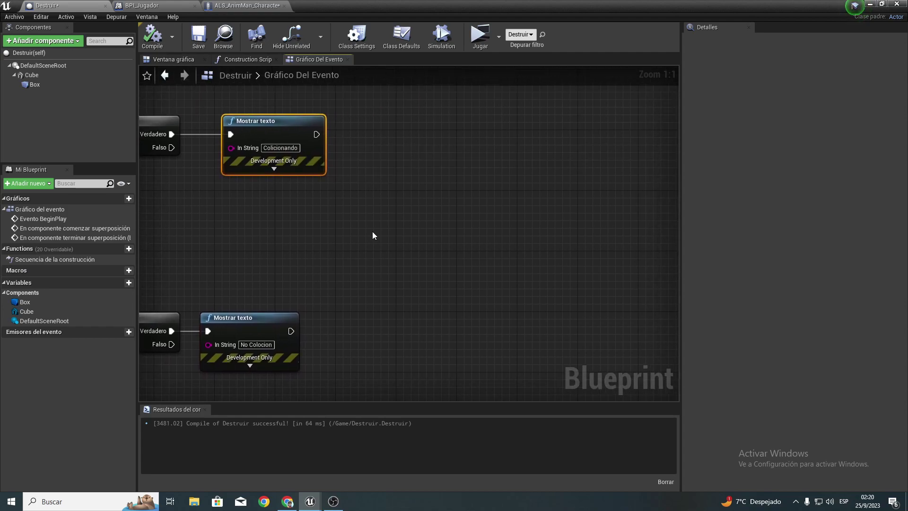
pyautogui.rightClick(369, 233)
pyautogui.write('obten')
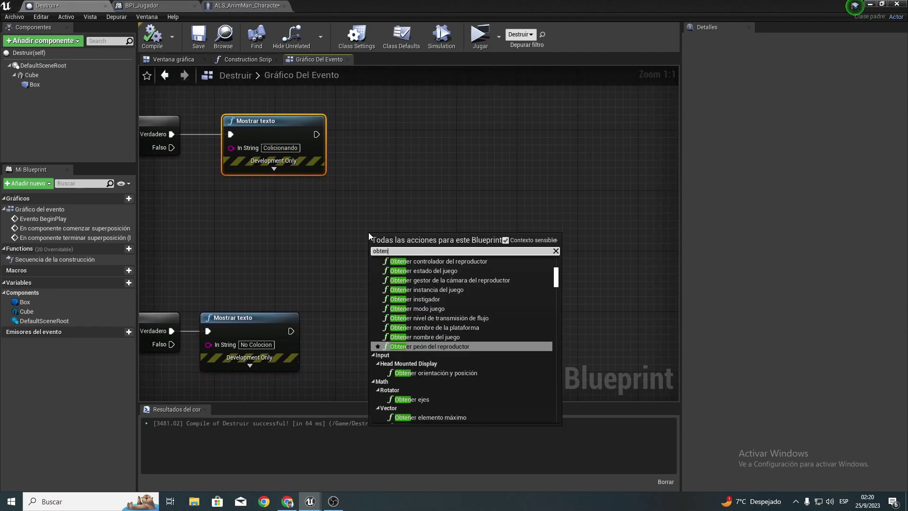
pyautogui.write('er controlador')
pyautogui.press('Return')
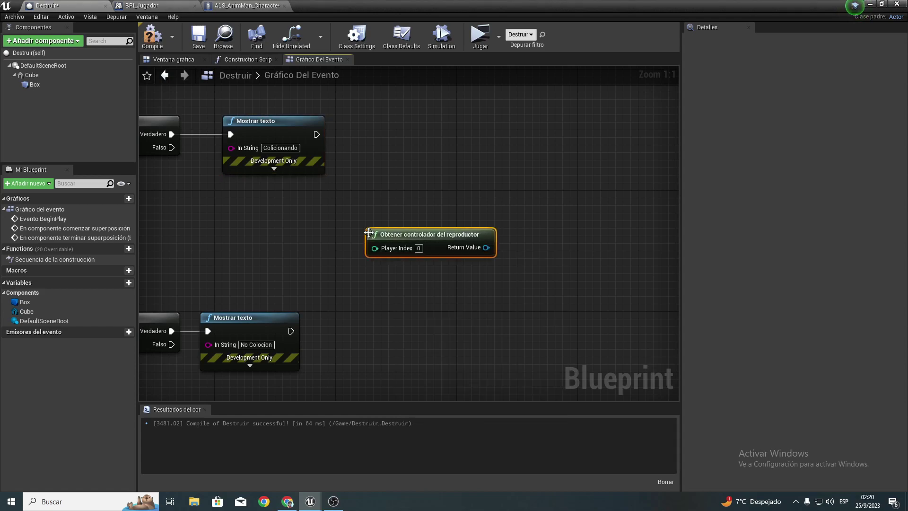
pyautogui.moveTo(368, 232); pyautogui.dragTo(300, 232)
# Step: Add Activar entrada after the Colicionando print, fed by the player controller
pyautogui.moveTo(418, 248); pyautogui.dragTo(487, 206)
pyautogui.write('activ')
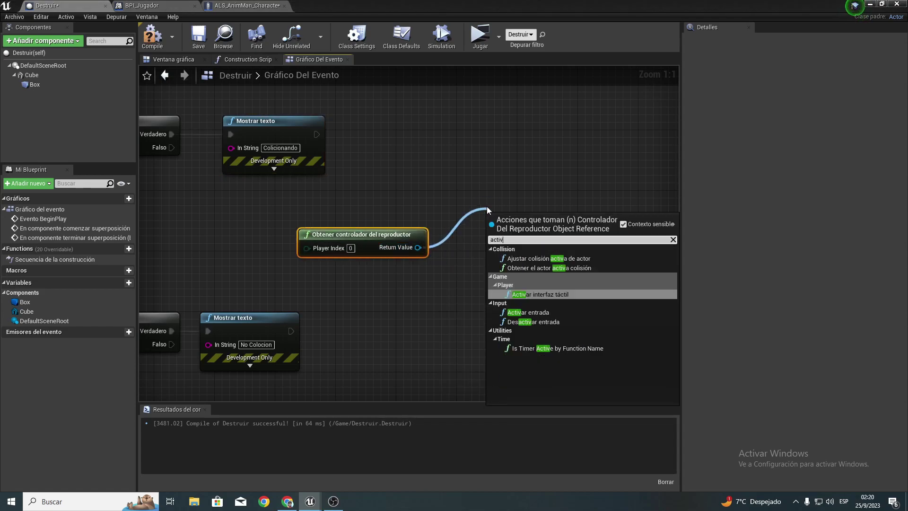
pyautogui.press('Down')
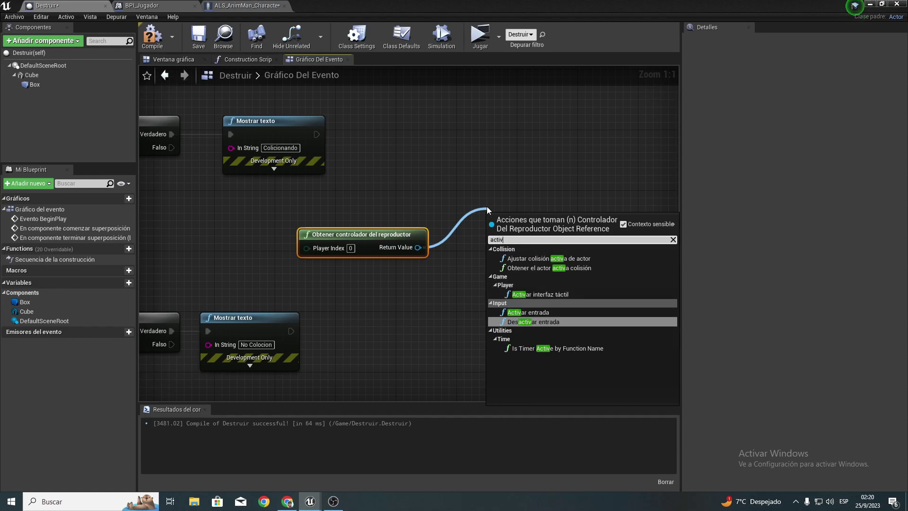
pyautogui.press('Return')
pyautogui.moveTo(530, 236); pyautogui.dragTo(433, 129)
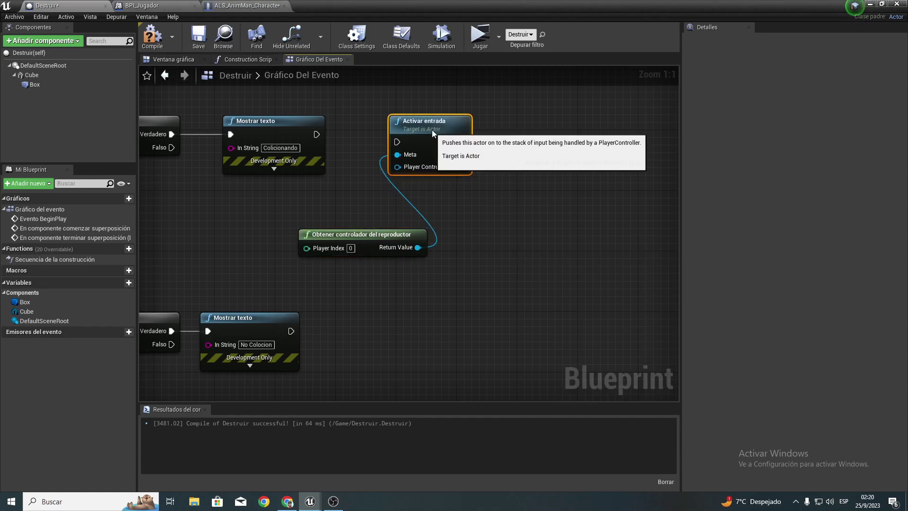
pyautogui.moveTo(315, 135)
pyautogui.mouseDown()
pyautogui.moveTo(422, 144)
pyautogui.moveTo(395, 200)
pyautogui.mouseUp()
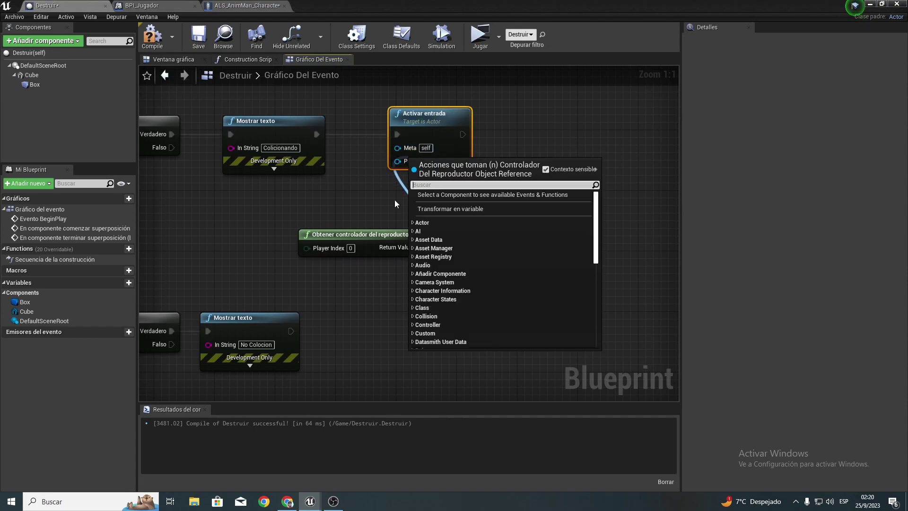
pyautogui.click(398, 199)
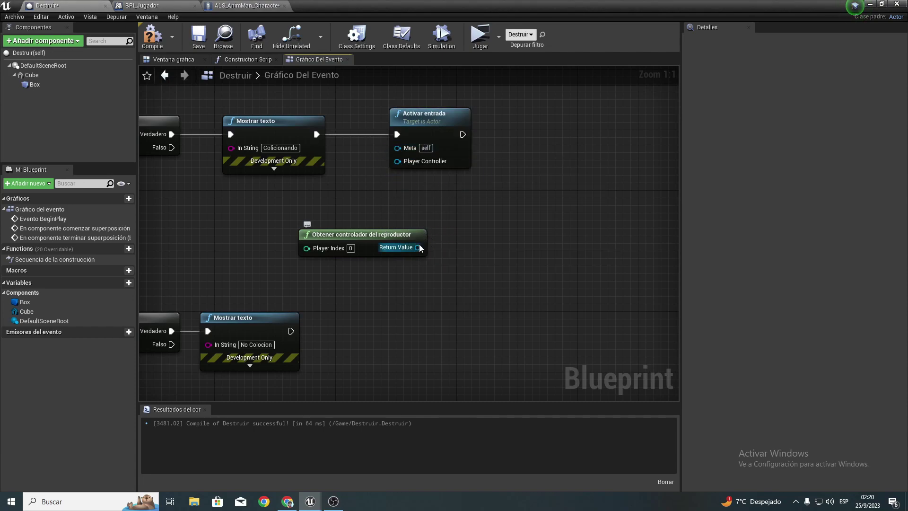
pyautogui.moveTo(418, 247); pyautogui.dragTo(401, 165)
pyautogui.moveTo(383, 234); pyautogui.dragTo(300, 227)
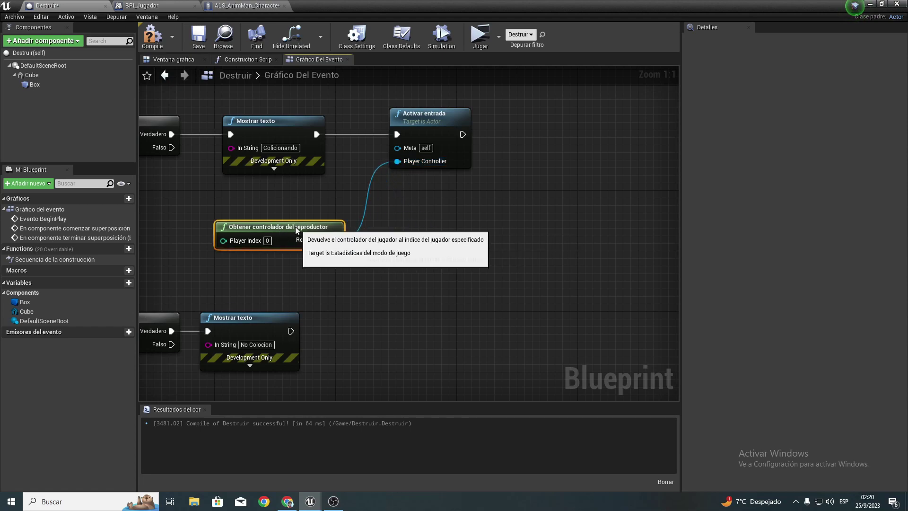
pyautogui.moveTo(301, 227); pyautogui.dragTo(359, 235, button='right')
# Step: Add Desactivar entrada after the No Colocion print, fed by the player controller
pyautogui.moveTo(394, 224); pyautogui.dragTo(431, 262)
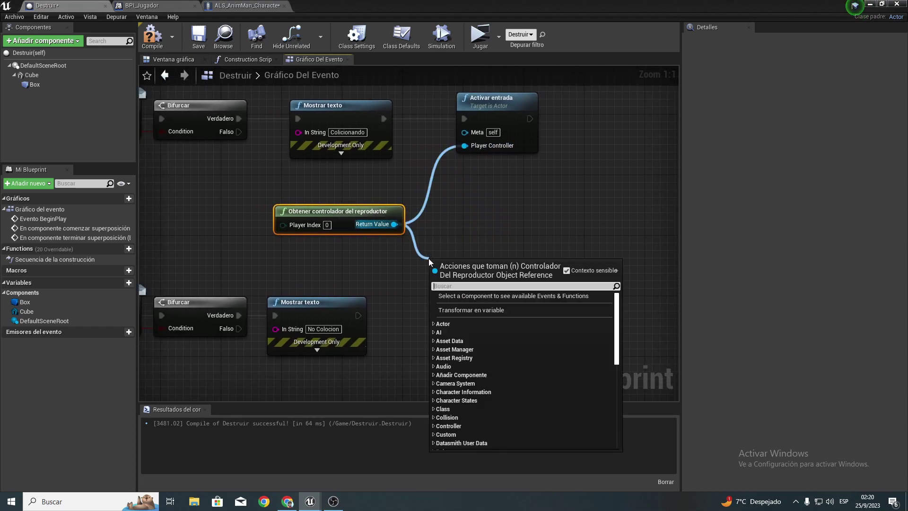
pyautogui.write('desactivar entrada')
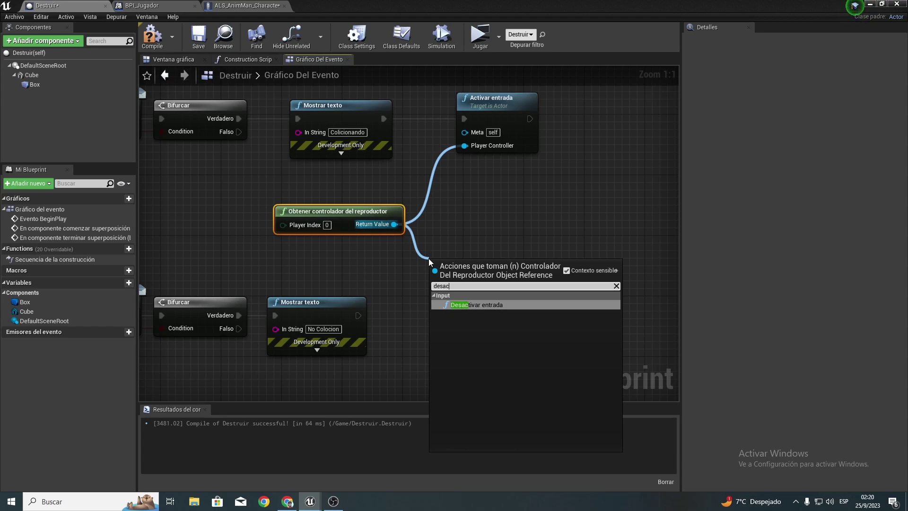
pyautogui.press('Return')
pyautogui.moveTo(358, 316)
pyautogui.mouseDown()
pyautogui.moveTo(434, 285)
pyautogui.moveTo(460, 319)
pyautogui.moveTo(433, 345)
pyautogui.mouseUp()
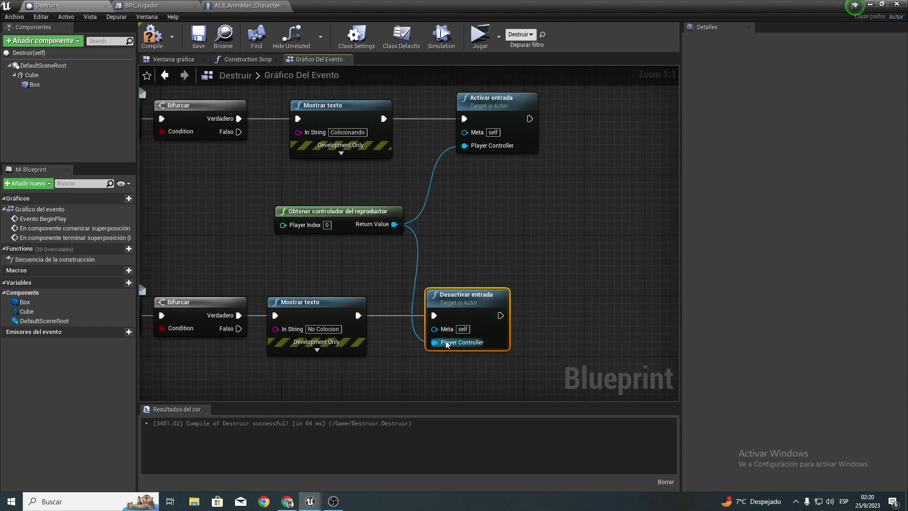
# Step: Tidy the new input nodes' layout and compile the Destruir Blueprint
pyautogui.moveTo(294, 290); pyautogui.dragTo(694, 283, button='right')
pyautogui.moveTo(293, 290); pyautogui.dragTo(47, 313, button='right')
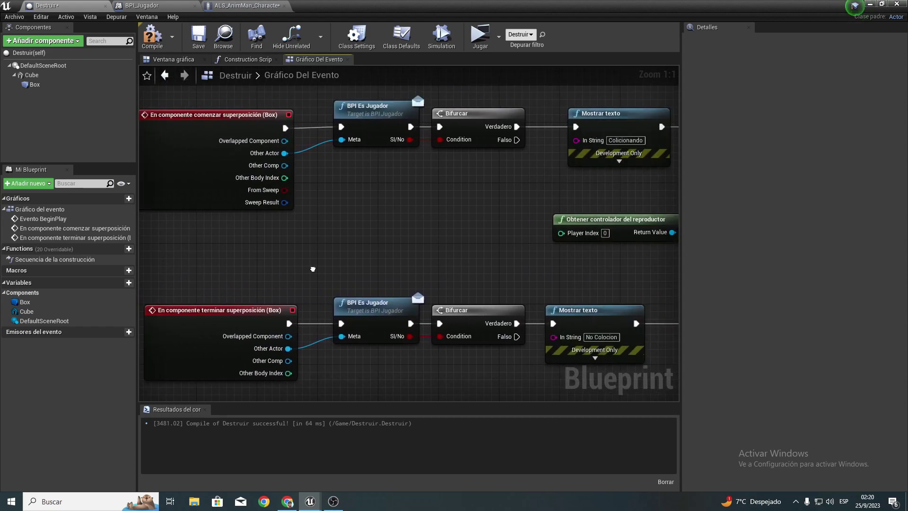
pyautogui.moveTo(467, 237); pyautogui.dragTo(274, 261, button='right')
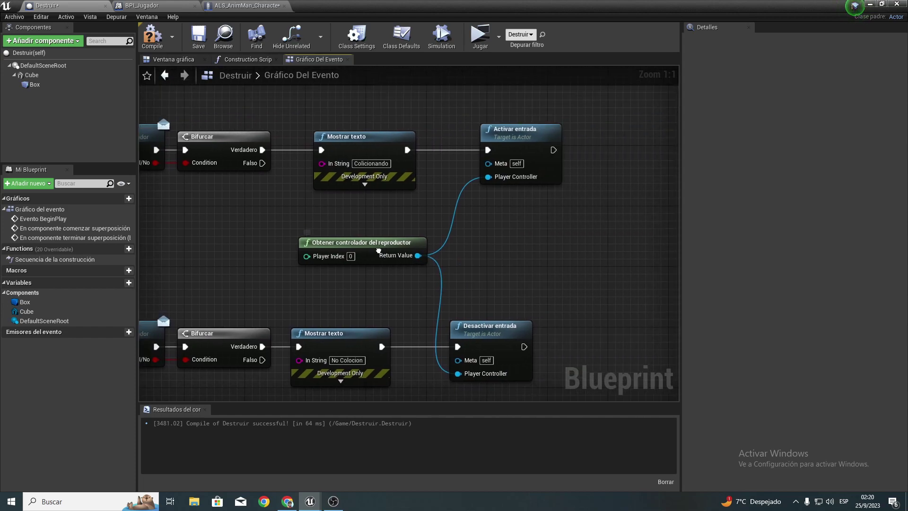
pyautogui.moveTo(406, 286); pyautogui.dragTo(484, 251, button='right')
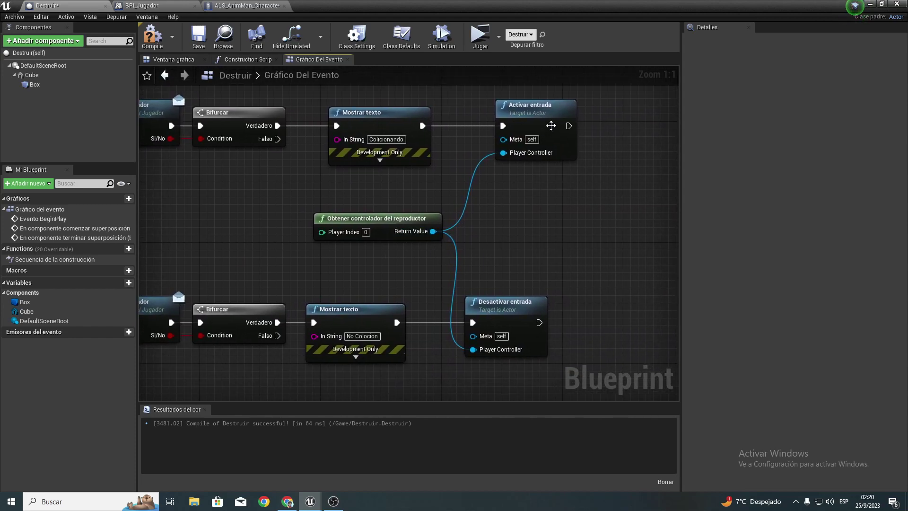
pyautogui.moveTo(551, 126); pyautogui.dragTo(536, 125)
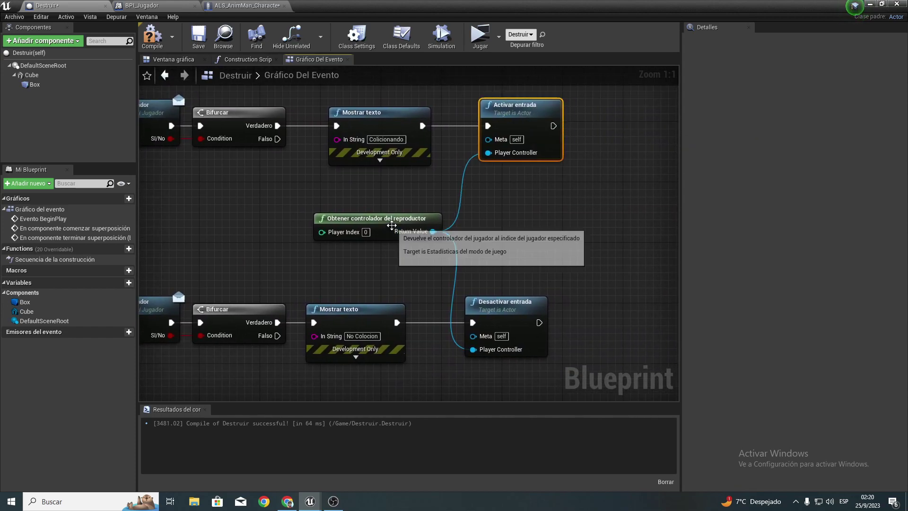
pyautogui.moveTo(392, 225); pyautogui.dragTo(383, 219)
pyautogui.moveTo(517, 236); pyautogui.dragTo(438, 289, button='right')
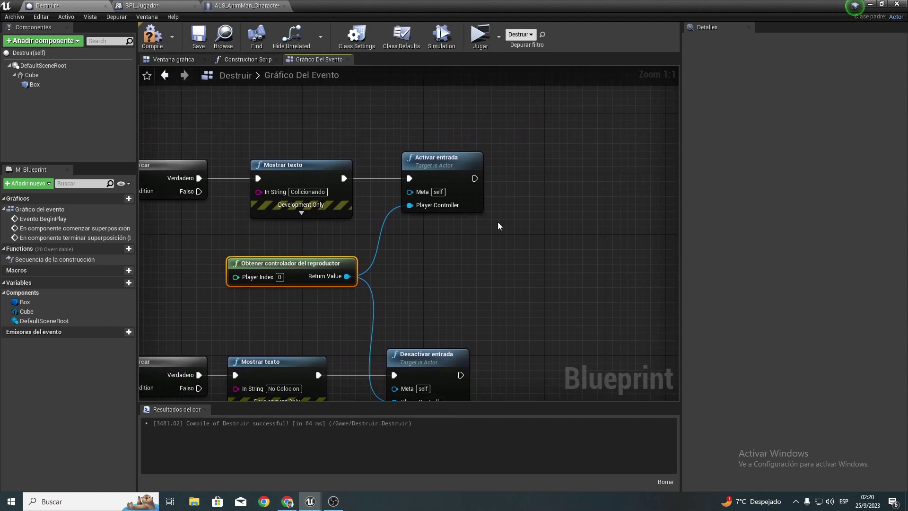
pyautogui.click(163, 48)
pyautogui.moveTo(419, 246); pyautogui.dragTo(168, 205, button='right')
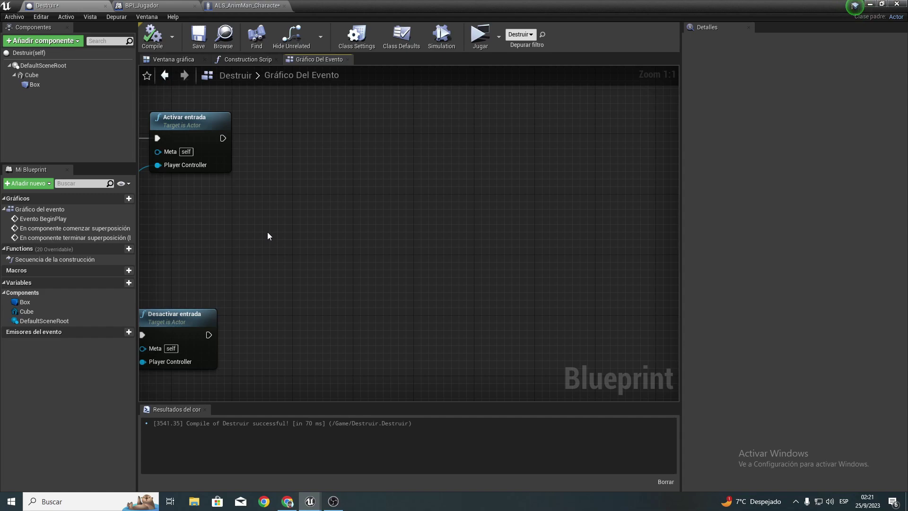
pyautogui.click(41, 17)
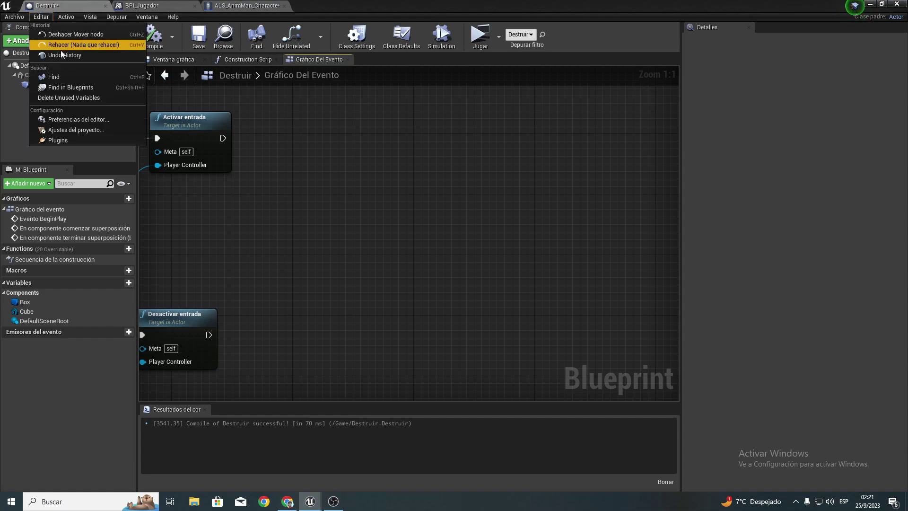
pyautogui.click(90, 135)
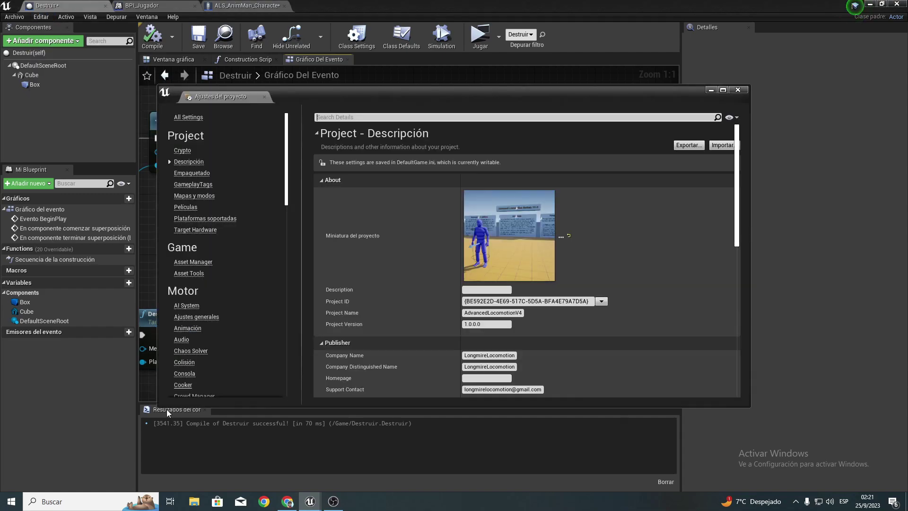
pyautogui.scroll(-1, 189, 373)
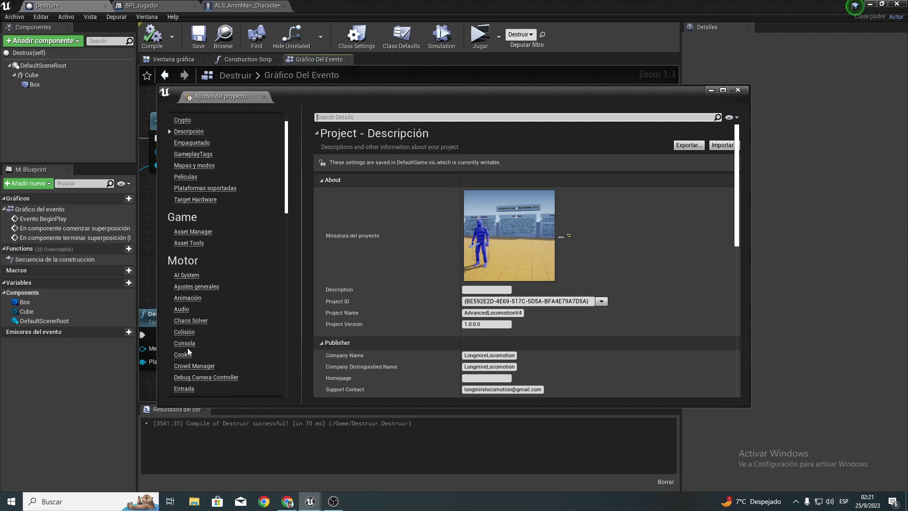
pyautogui.click(190, 388)
pyautogui.scroll(-2, 521, 323)
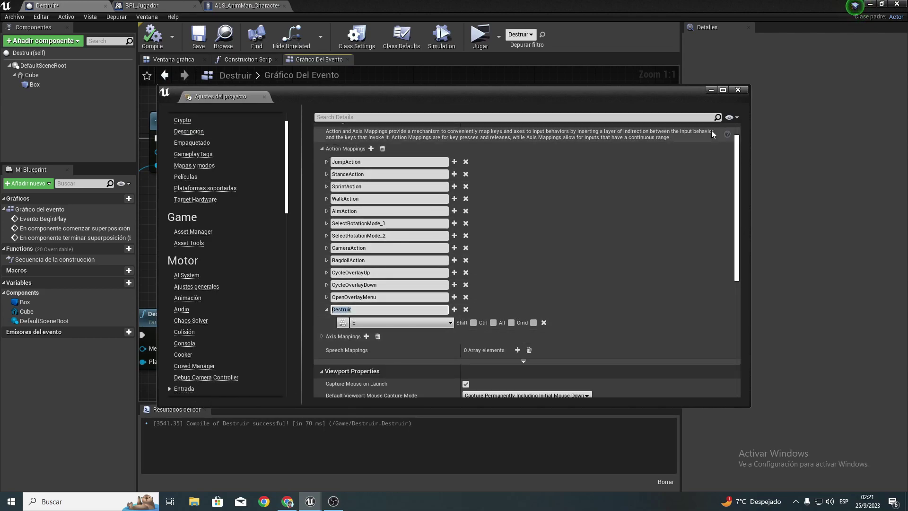
pyautogui.click(738, 90)
# Step: Add an InputAction Destruir event whose Pressed fires DestroyActor, compile, and start Play
pyautogui.rightClick(392, 288)
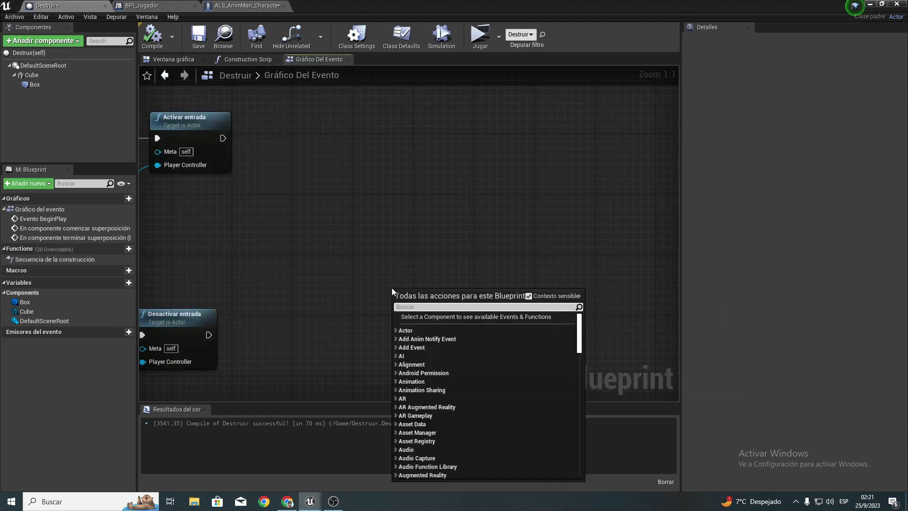
pyautogui.write('Destru')
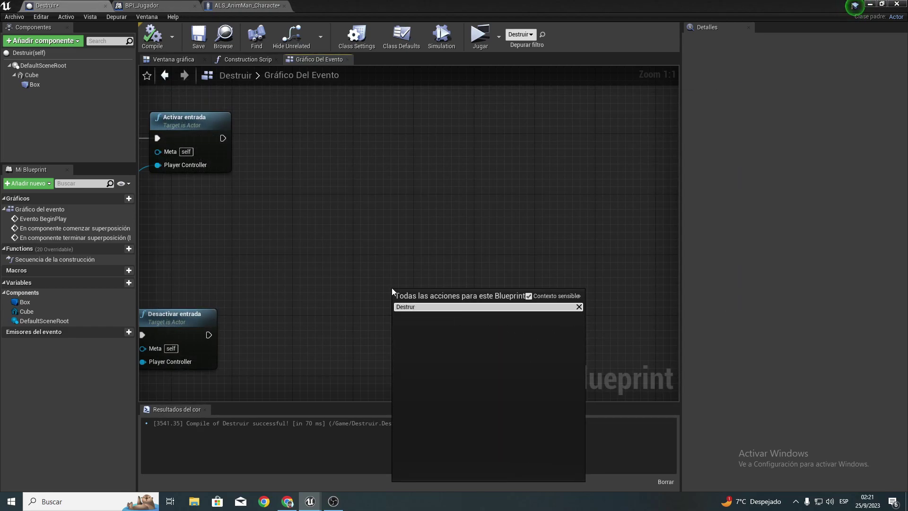
pyautogui.press('Return')
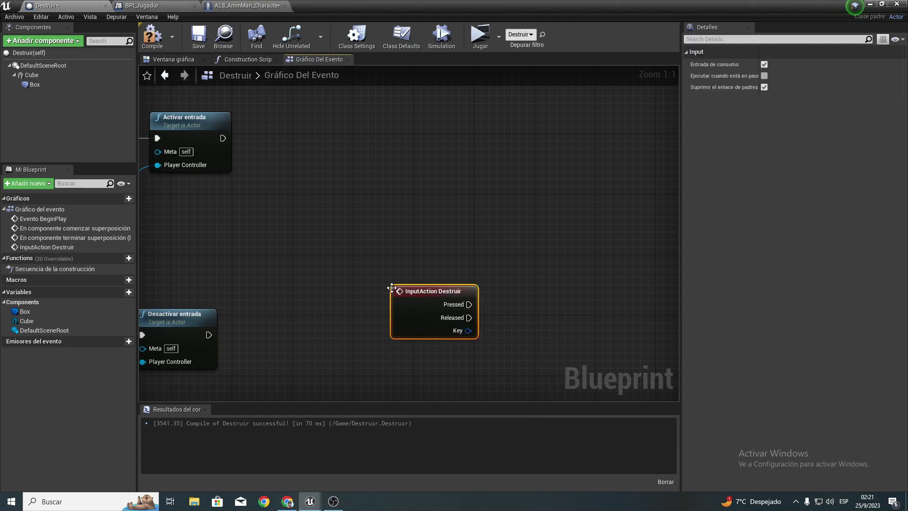
pyautogui.moveTo(415, 305)
pyautogui.mouseDown()
pyautogui.moveTo(248, 229)
pyautogui.moveTo(385, 223)
pyautogui.mouseUp()
pyautogui.write('destr')
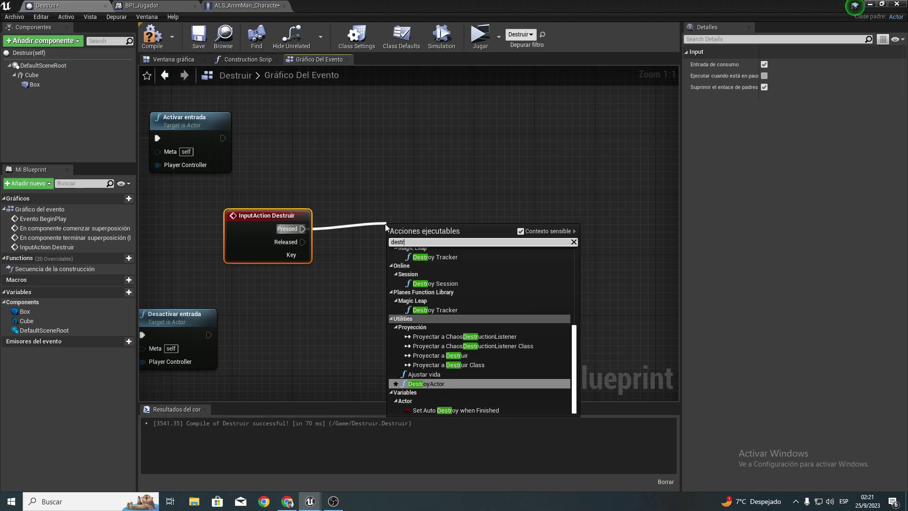
pyautogui.press('Return')
pyautogui.click(156, 33)
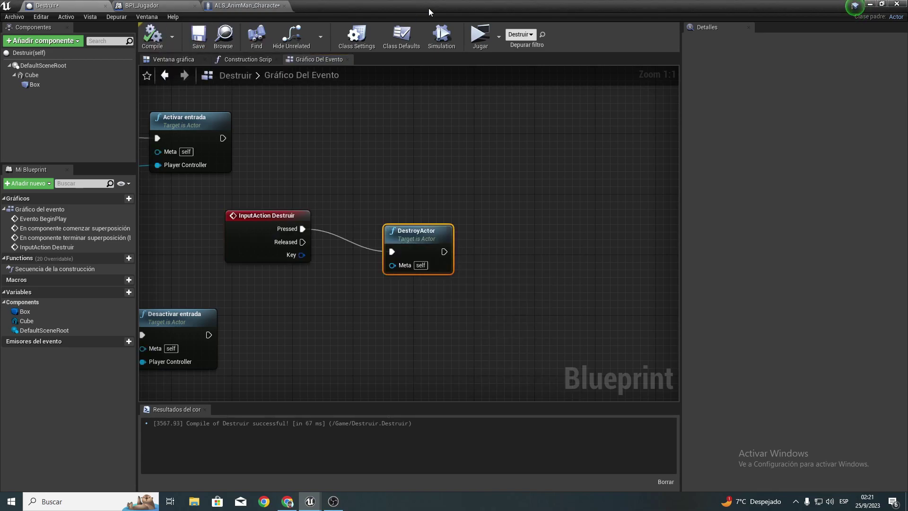
pyautogui.click(479, 37)
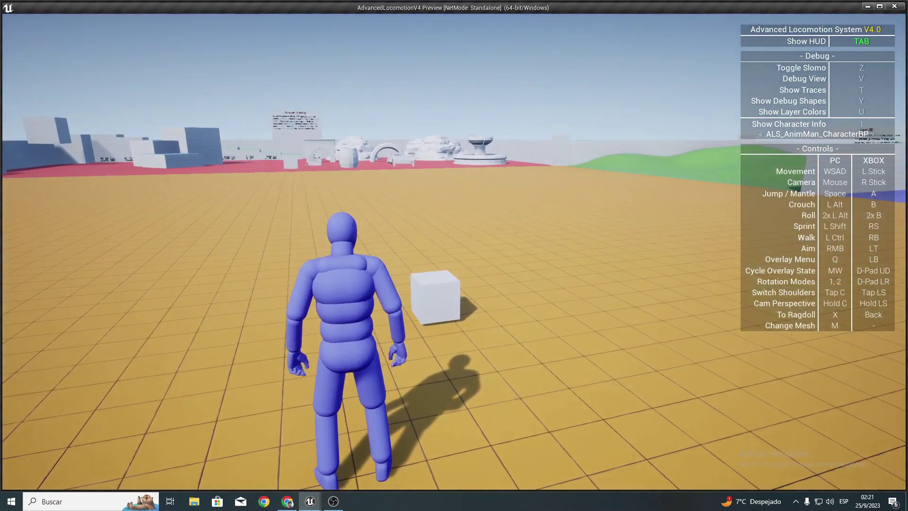
# Step: Walk to the cube, trigger the Destruir input to destroy it, and exit the preview
pyautogui.press('w')
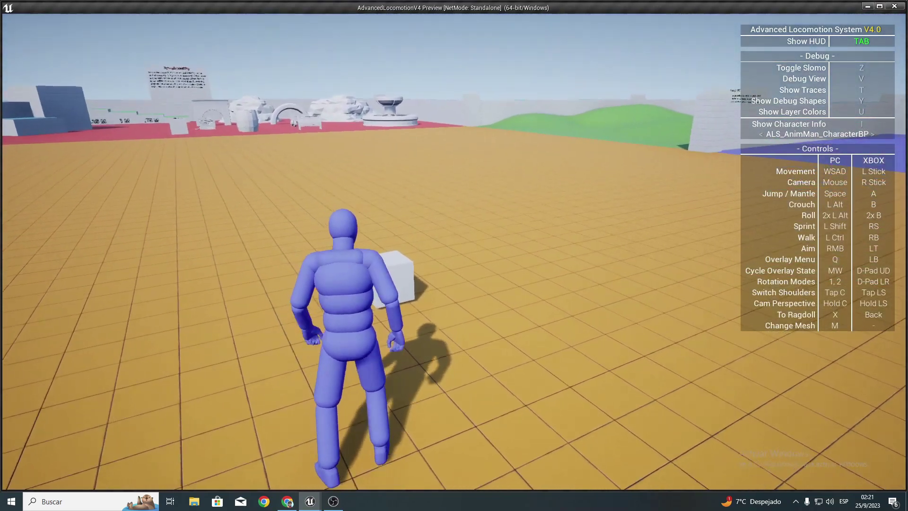
pyautogui.press('s')
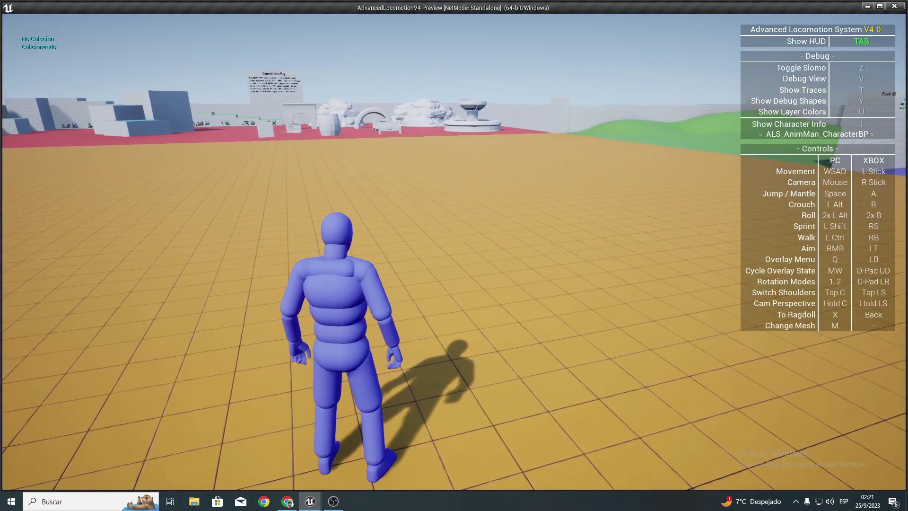
pyautogui.press('Escape')
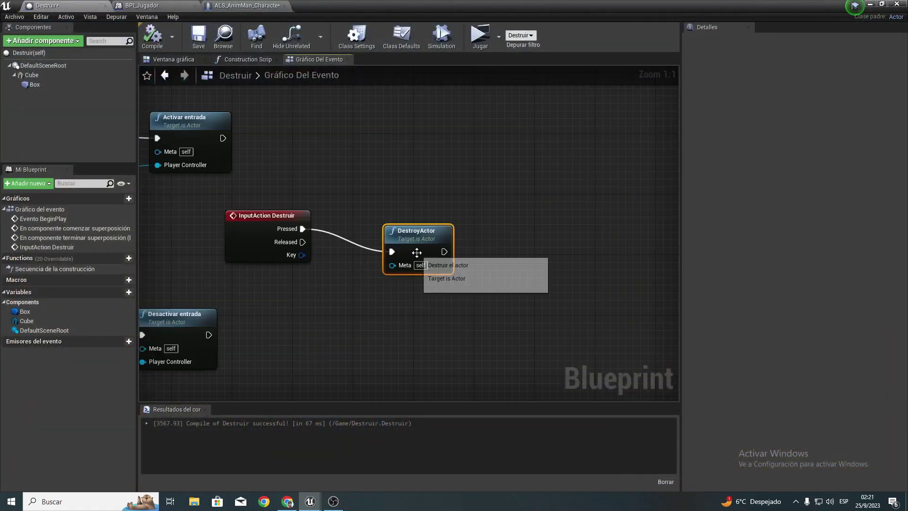
# Step: Move the InputAction Destruir and DestroyActor nodes right, recentre the graph, and minimize the editor
pyautogui.moveTo(262, 250); pyautogui.dragTo(314, 227, button='right')
pyautogui.keyDown('ctrl'); pyautogui.click(383, 199); pyautogui.keyUp('ctrl')
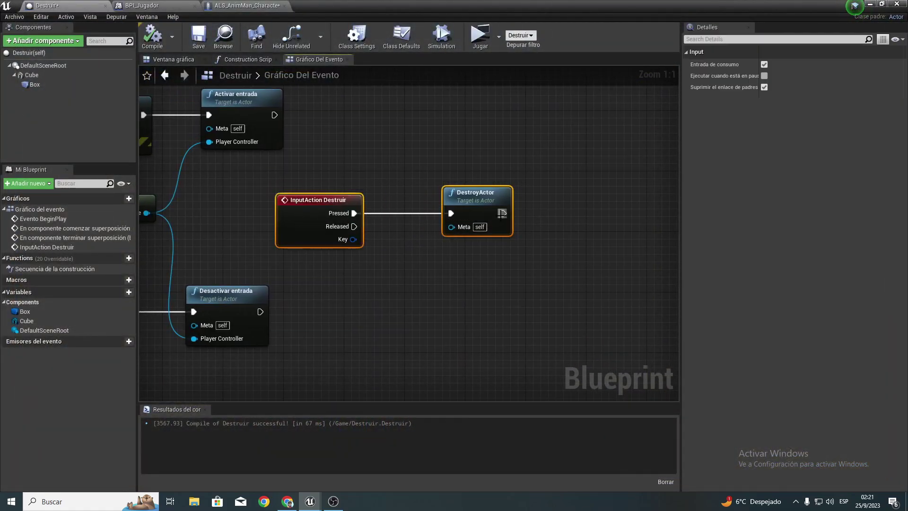
pyautogui.moveTo(503, 213); pyautogui.dragTo(571, 213)
pyautogui.moveTo(218, 178); pyautogui.dragTo(463, 215, button='right')
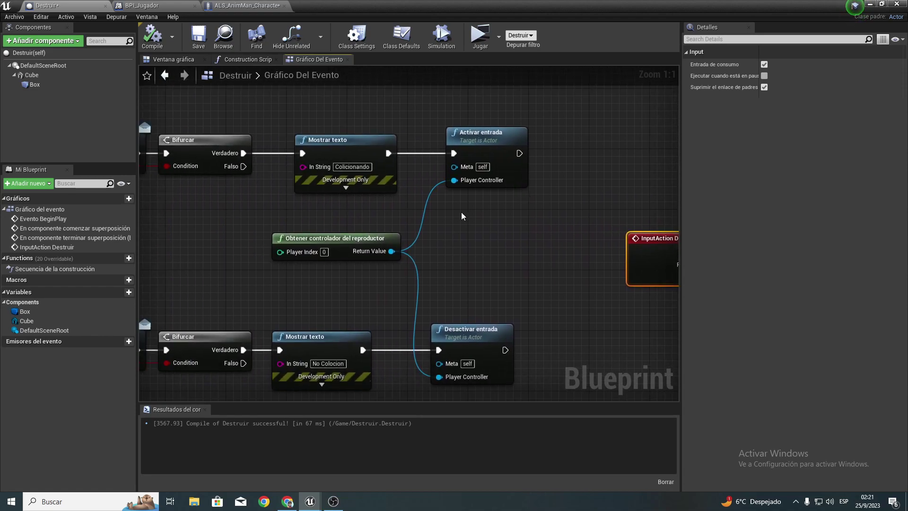
pyautogui.moveTo(485, 267); pyautogui.dragTo(495, 272, button='right')
pyautogui.moveTo(387, 259); pyautogui.dragTo(246, 236, button='right')
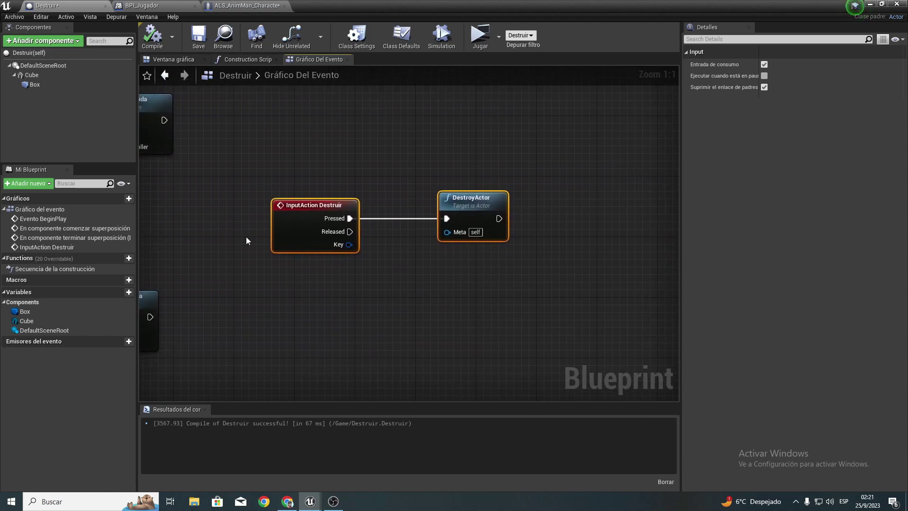
pyautogui.moveTo(517, 271); pyautogui.dragTo(405, 287, button='right')
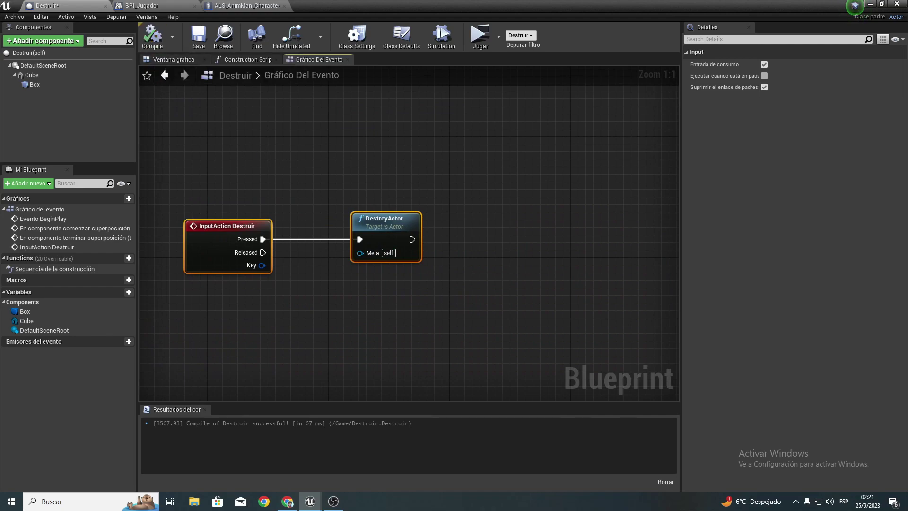
pyautogui.click(870, 4)
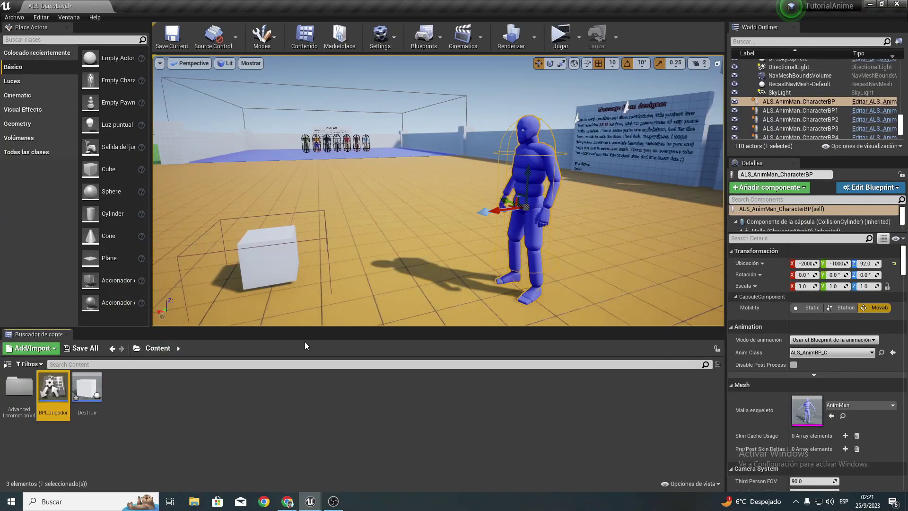
# Step: Save all modified assets, then create a Widget Blueprint named Widget in the Content Browser
pyautogui.click(87, 353)
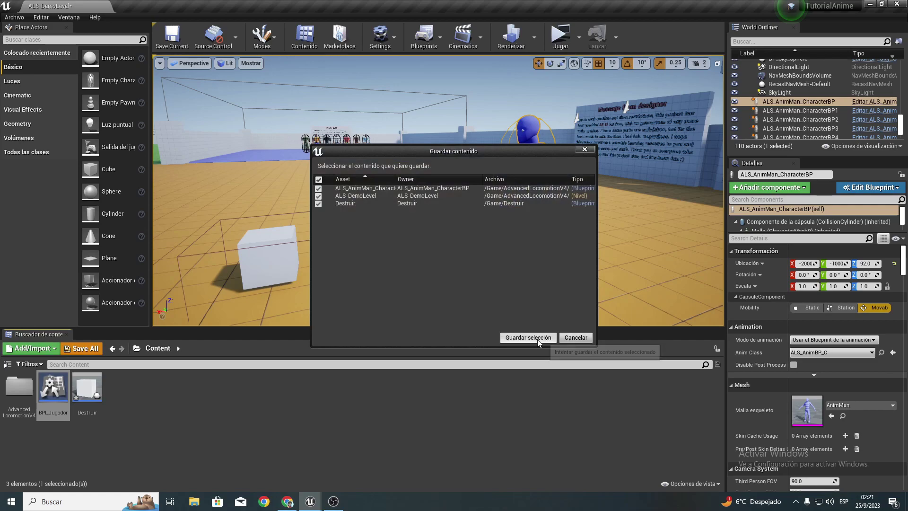
pyautogui.click(525, 340)
pyautogui.rightClick(149, 409)
pyautogui.moveTo(164, 403)
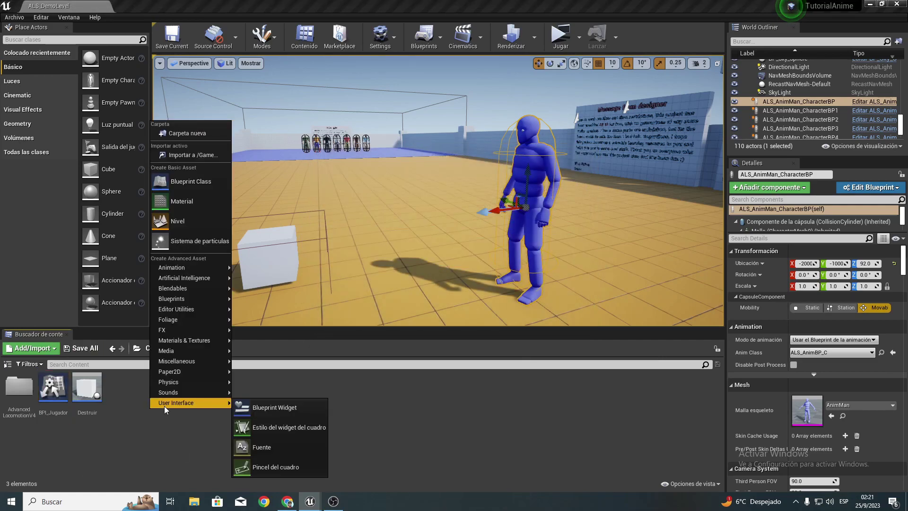
pyautogui.click(290, 403)
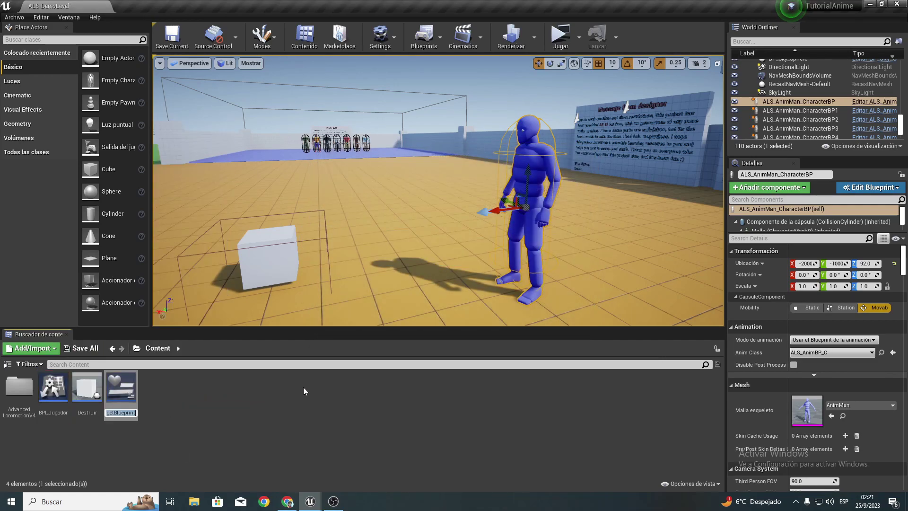
pyautogui.write('Widget')
pyautogui.press('Return')
pyautogui.press('Return')
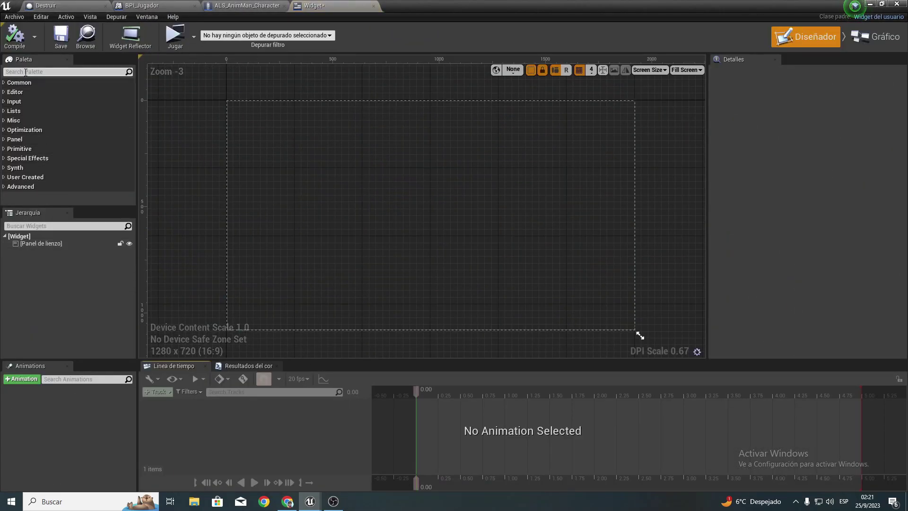
# Step: Place a Text block on the canvas and anchor it to the centre
pyautogui.write('Tex')
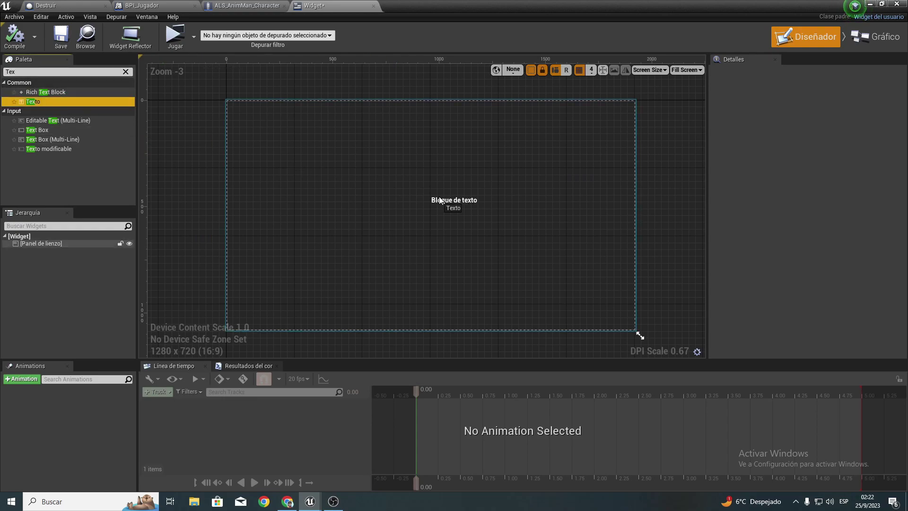
pyautogui.moveTo(32, 101); pyautogui.dragTo(438, 197)
pyautogui.click(799, 116)
pyautogui.click(825, 171)
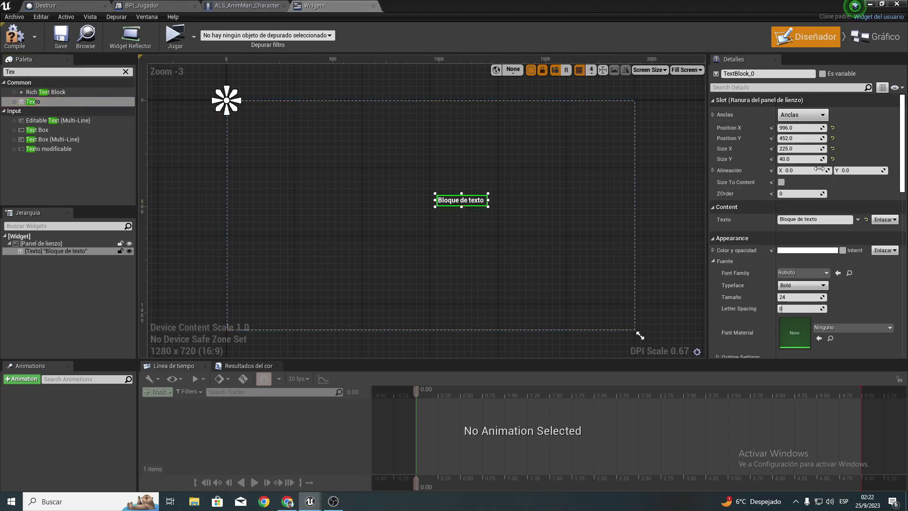
# Step: Set position 0, 0 and alignment 0.5, then begin entering the text 'Programando mi Video Juego'
pyautogui.click(804, 128)
pyautogui.write('0')
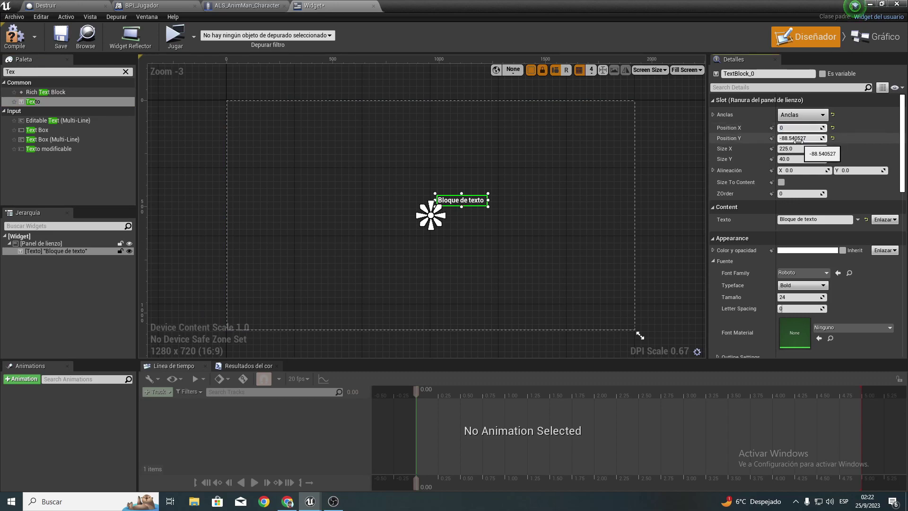
pyautogui.click(800, 138)
pyautogui.write('0')
pyautogui.press('Return')
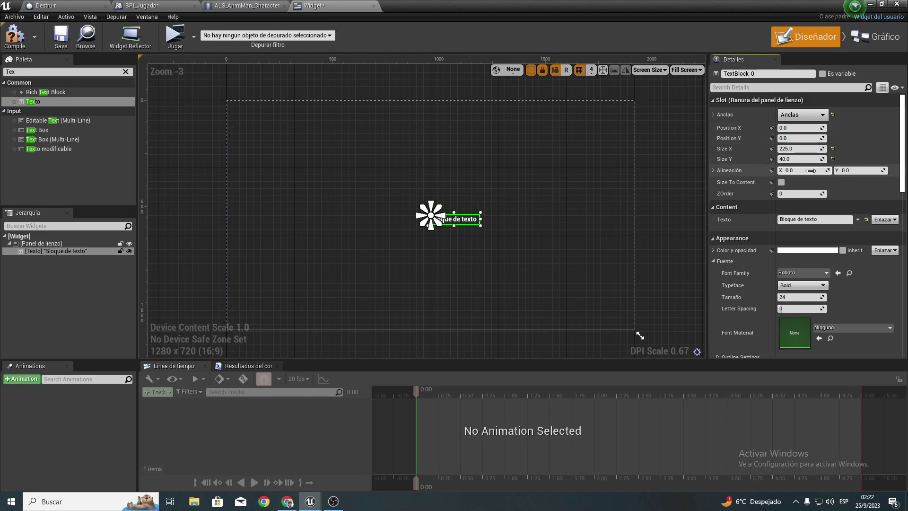
pyautogui.write('0.5')
pyautogui.click(860, 174)
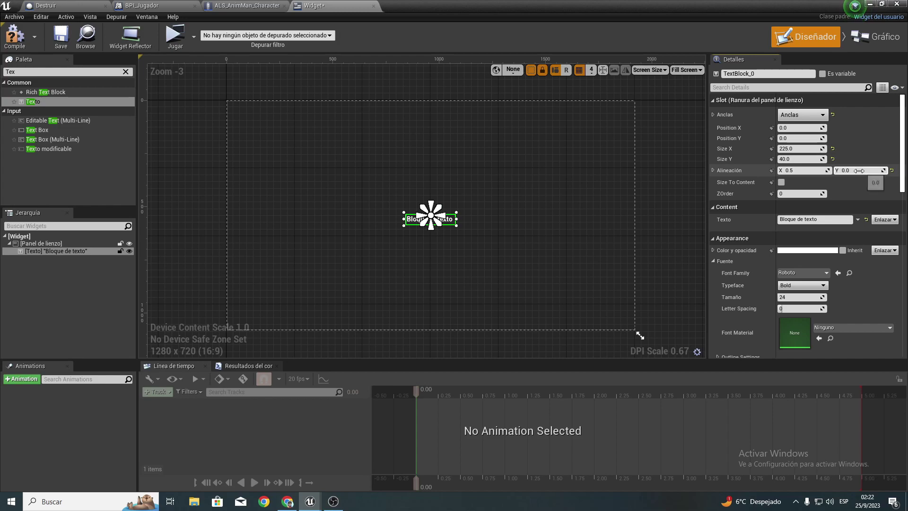
pyautogui.write('0.5')
pyautogui.press('Return')
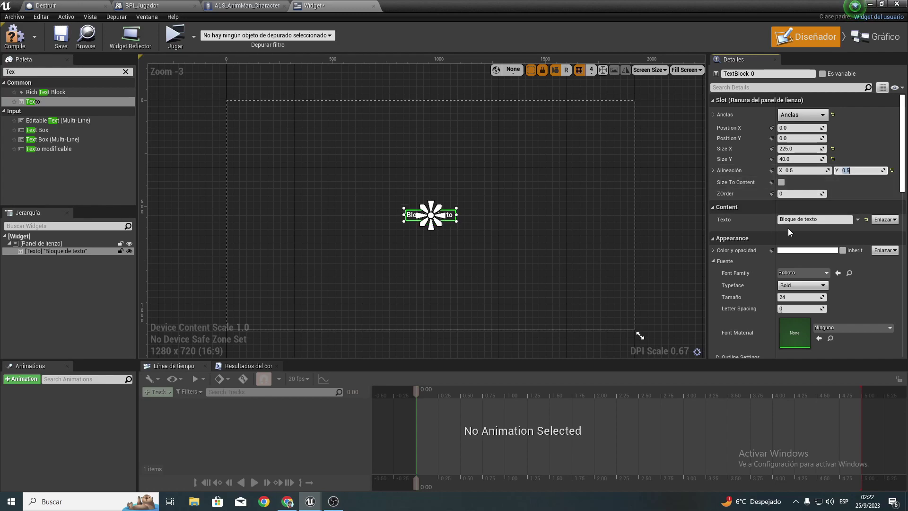
pyautogui.click(804, 219)
pyautogui.write('Programando mi Vid')
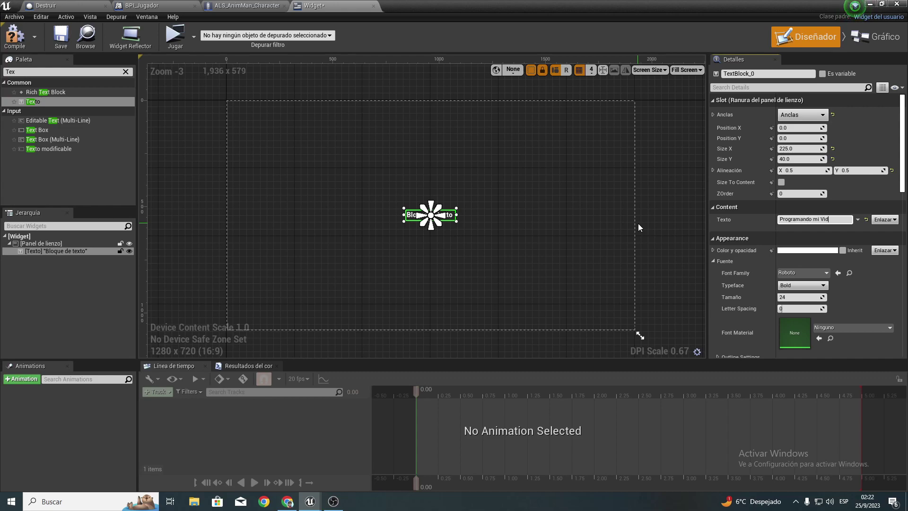
pyautogui.write('eo Juego')
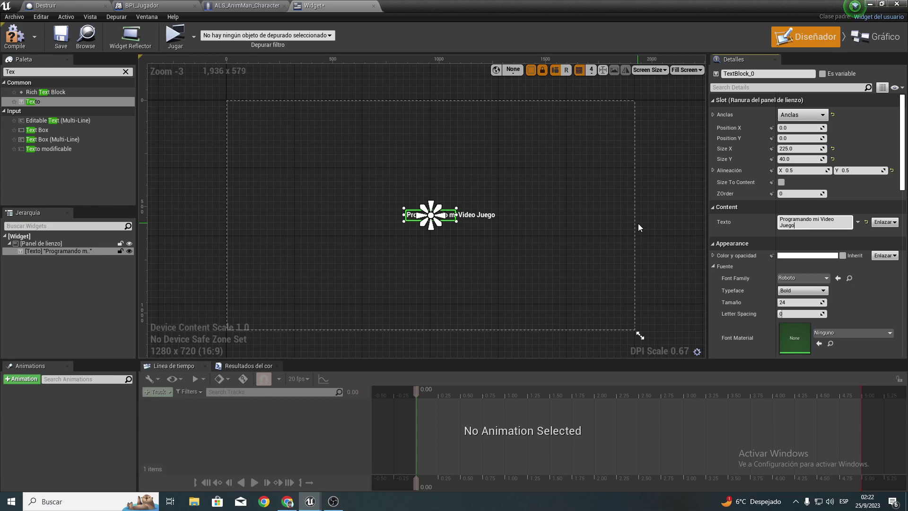
# Step: Set the 'Programando mi Video Juego' text to font size 62 and widen its box to fit
pyautogui.click(799, 302)
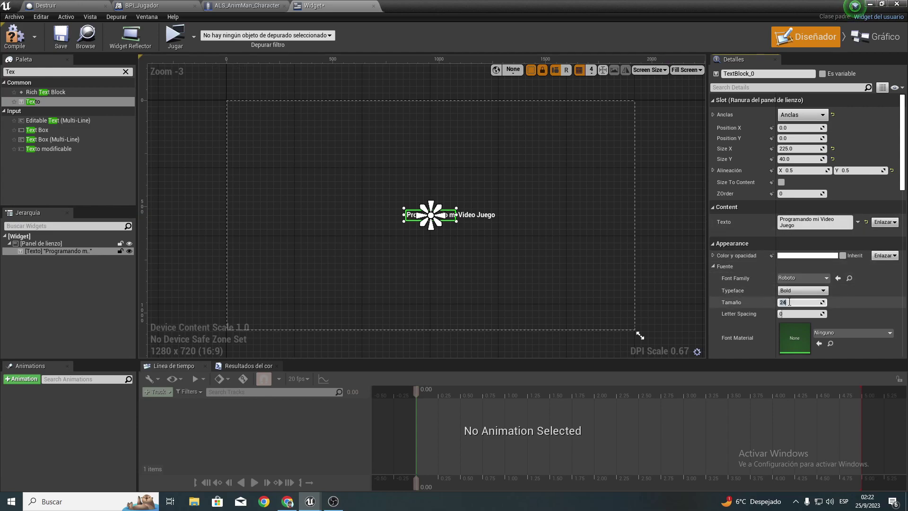
pyautogui.write('35')
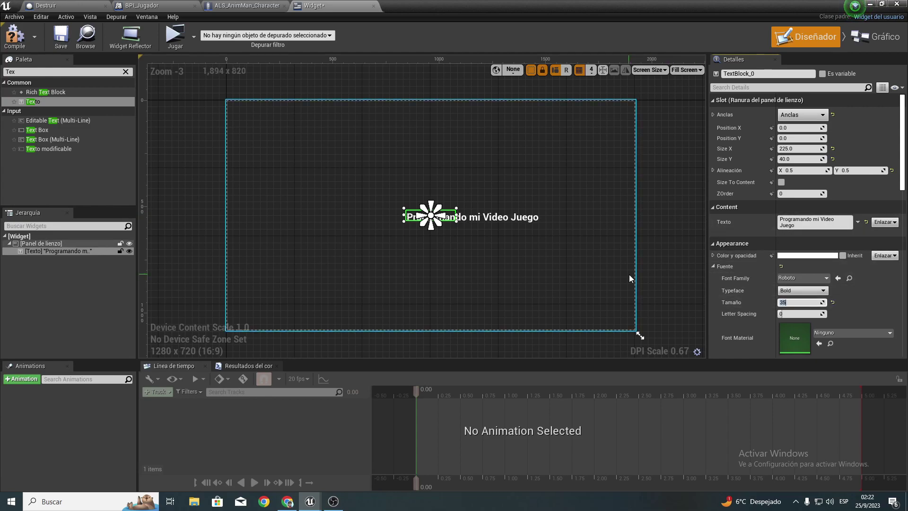
pyautogui.write('62')
pyautogui.press('Return')
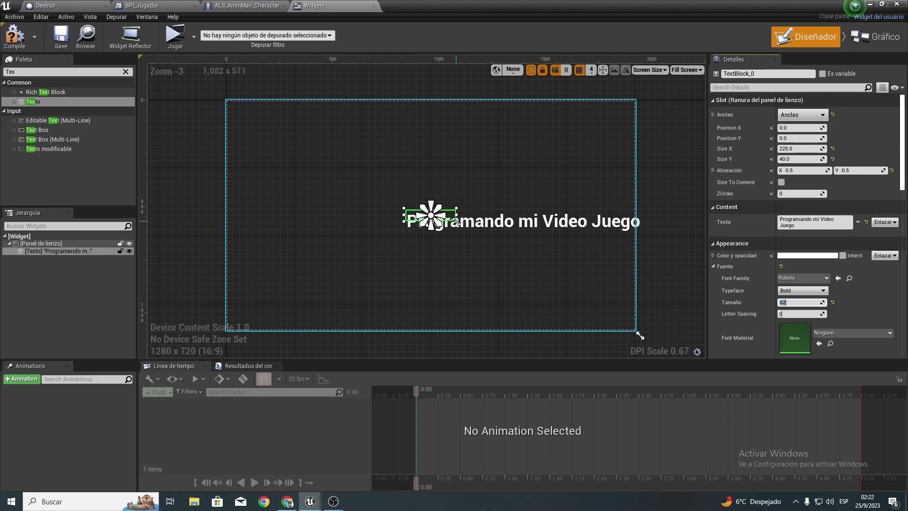
pyautogui.moveTo(457, 222); pyautogui.dragTo(649, 239)
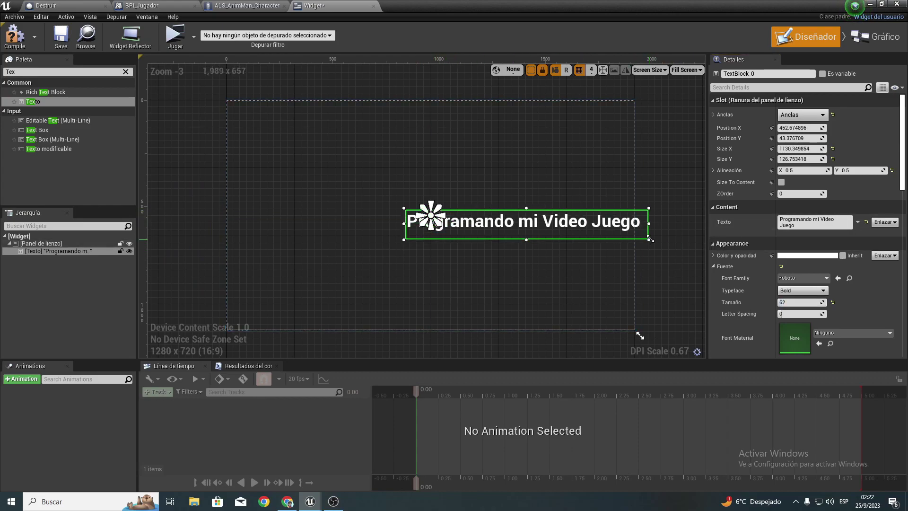
# Step: Reset the text block's Position X and Y to 0 to recentre it
pyautogui.click(799, 138)
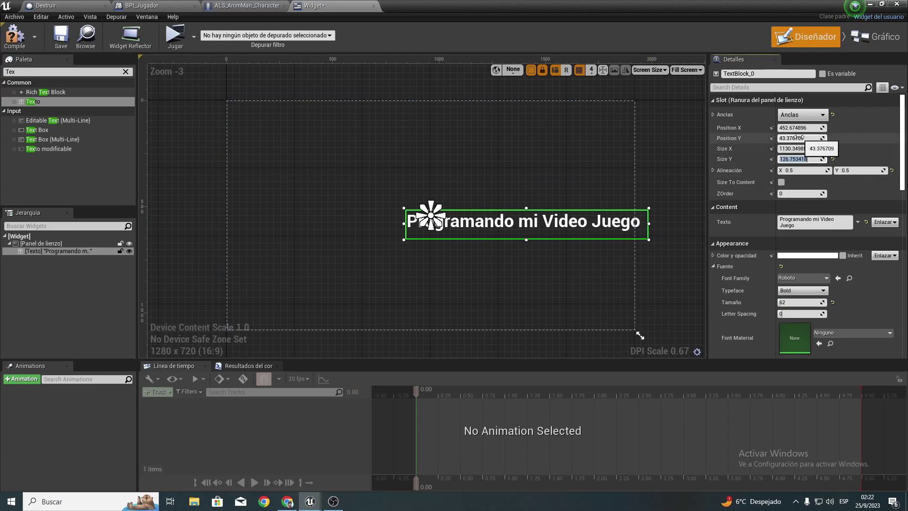
pyautogui.write('0')
pyautogui.click(799, 128)
pyautogui.write('0')
pyautogui.press('Return')
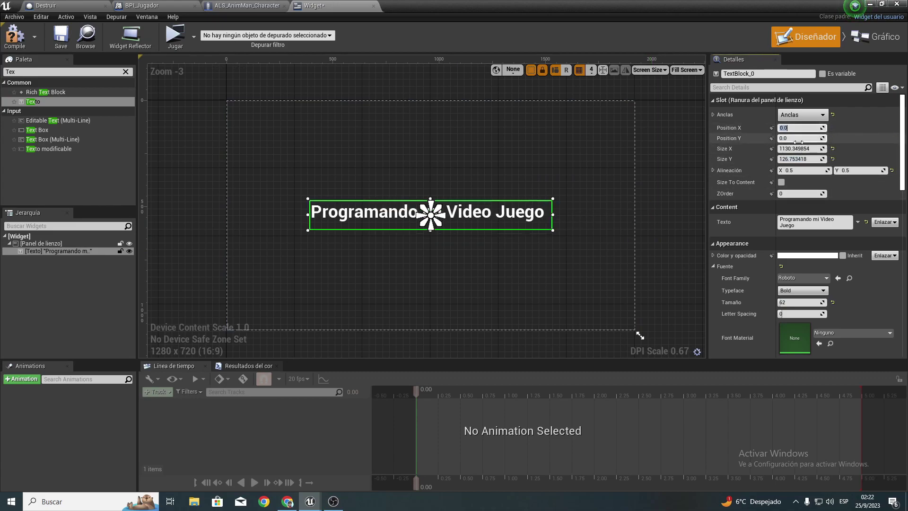
# Step: Set the title text's Color y opacidad to black in the colour picker
pyautogui.click(803, 256)
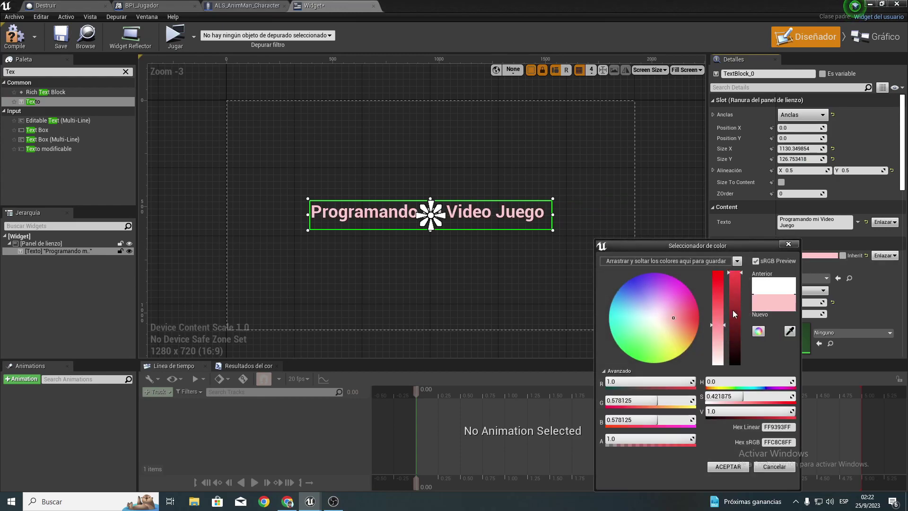
pyautogui.moveTo(733, 310); pyautogui.dragTo(737, 411)
pyautogui.moveTo(718, 327); pyautogui.dragTo(711, 235)
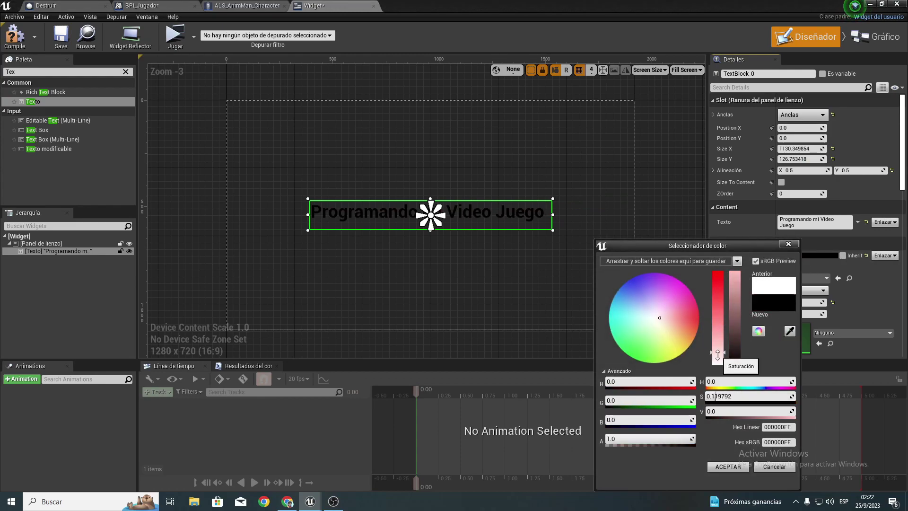
pyautogui.click(727, 467)
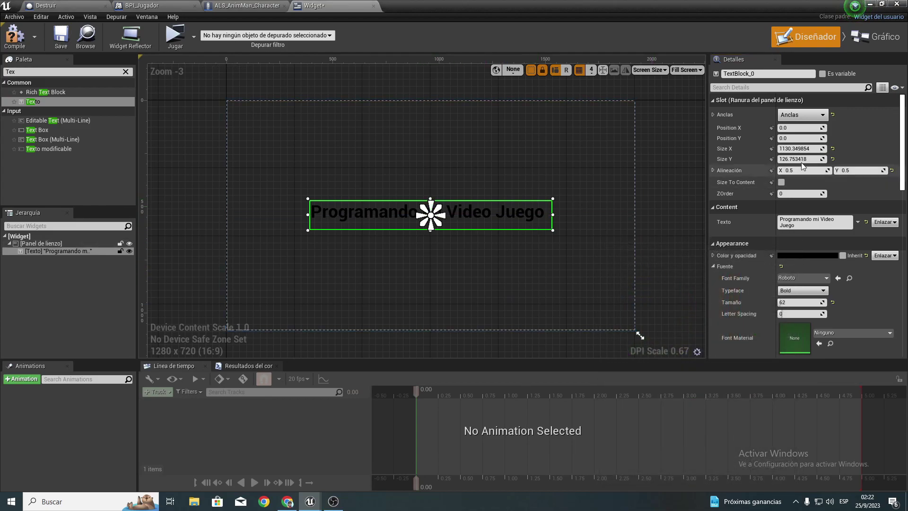
pyautogui.scroll(-3, 811, 337)
pyautogui.scroll(-2, 810, 338)
pyautogui.scroll(-2, 798, 332)
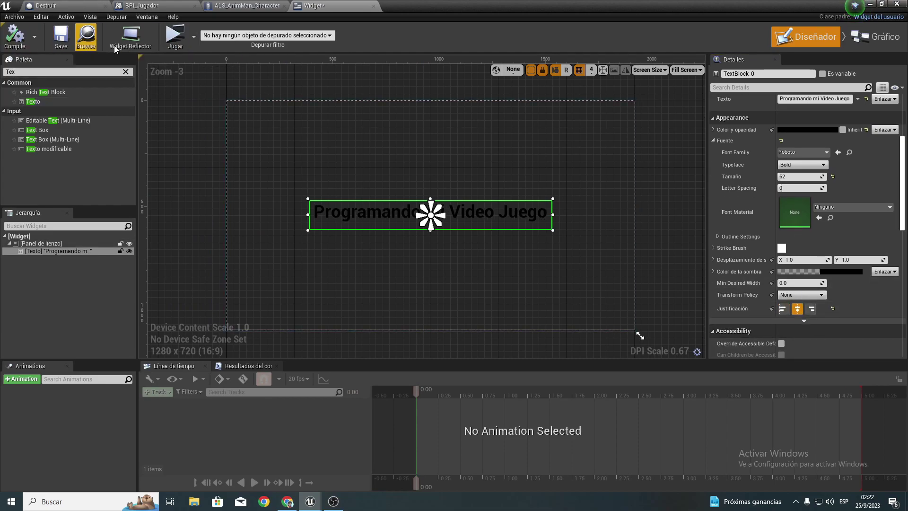
# Step: Close the Widget editor and disconnect DestroyActor from Pressed in the Destruir graph
pyautogui.click(373, 6)
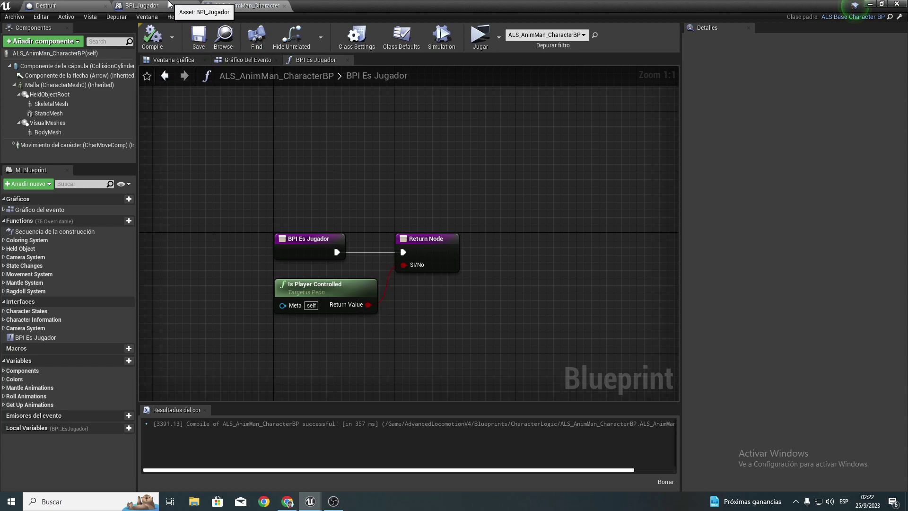
pyautogui.click(80, 6)
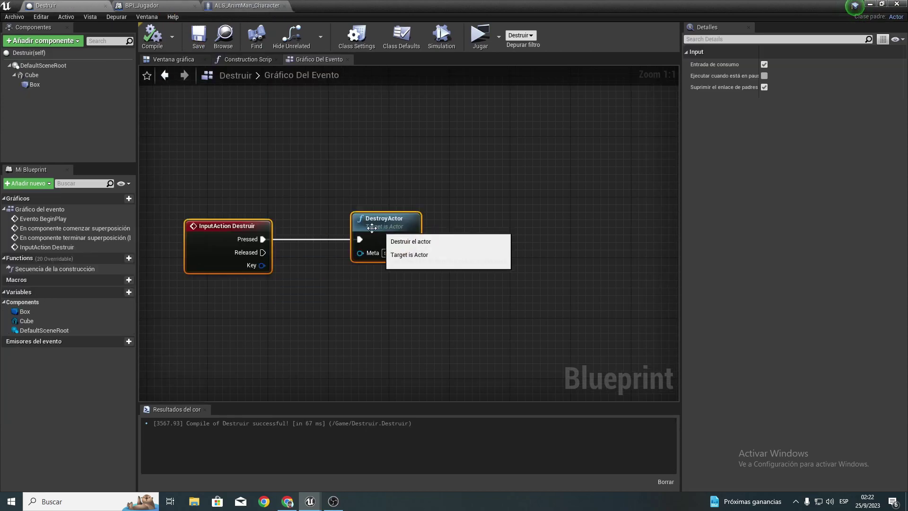
pyautogui.keyDown('alt'); pyautogui.click(360, 239); pyautogui.keyUp('alt')
pyautogui.moveTo(319, 251); pyautogui.dragTo(432, 198, button='right')
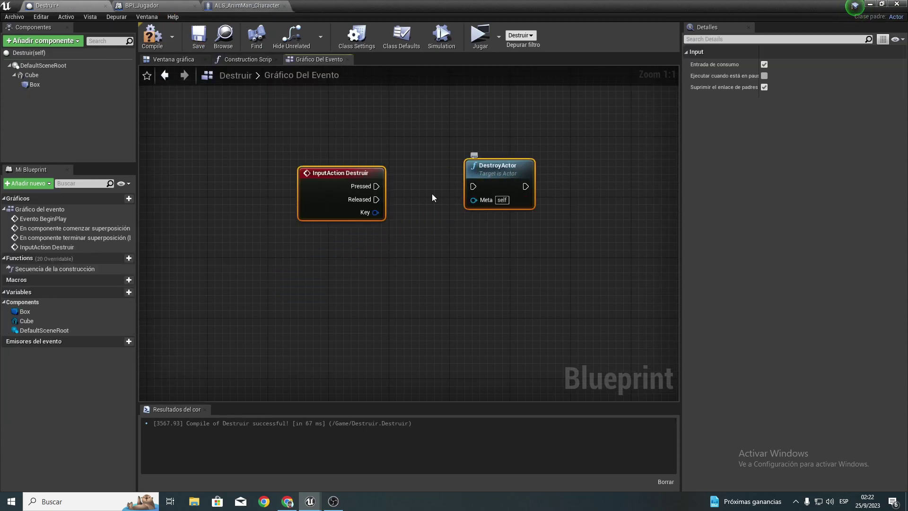
pyautogui.rightClick(526, 187)
pyautogui.moveTo(496, 167); pyautogui.dragTo(585, 137)
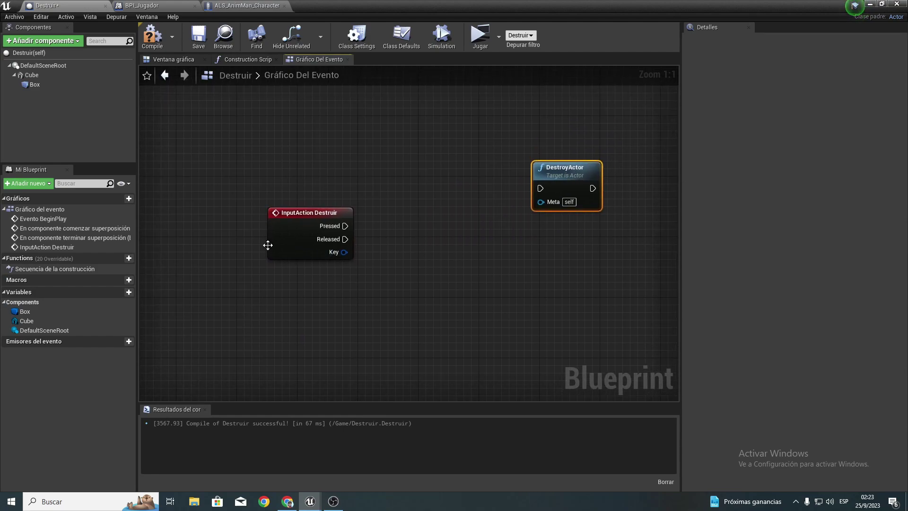
# Step: Cancel the stray node menu and place DestroyActor beside InputAction Destruir, then open BPI_Jugador
pyautogui.moveTo(268, 245)
pyautogui.mouseDown()
pyautogui.moveTo(208, 296)
pyautogui.moveTo(313, 272)
pyautogui.mouseUp()
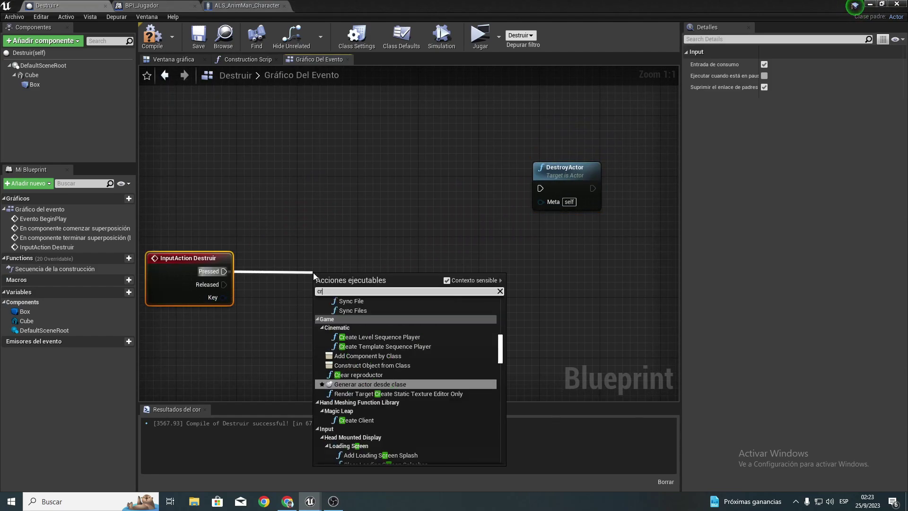
pyautogui.write('creaer')
pyautogui.click(278, 225)
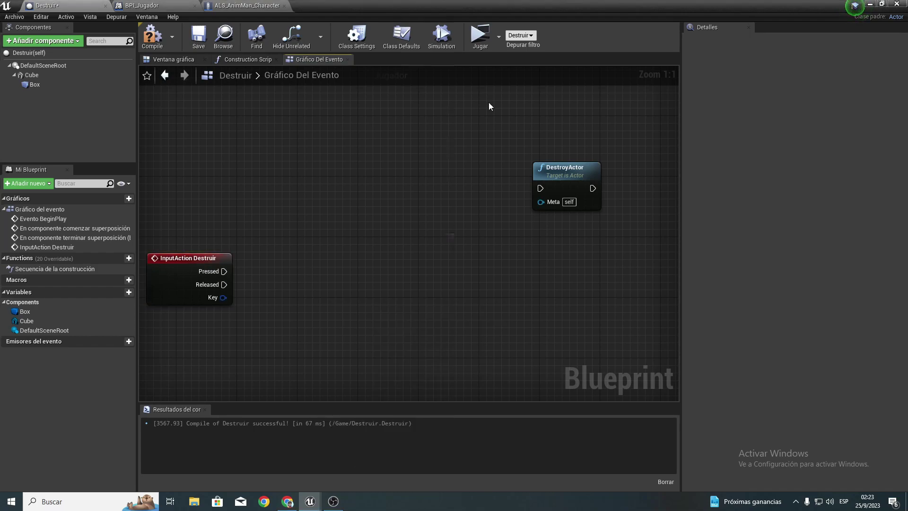
pyautogui.moveTo(551, 172)
pyautogui.mouseDown()
pyautogui.moveTo(316, 249)
pyautogui.moveTo(436, 229)
pyautogui.mouseUp()
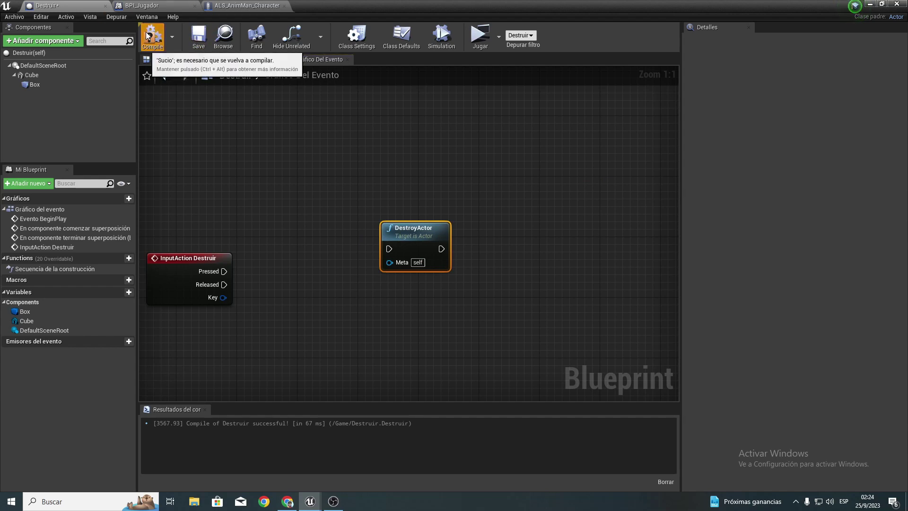
pyautogui.click(145, 8)
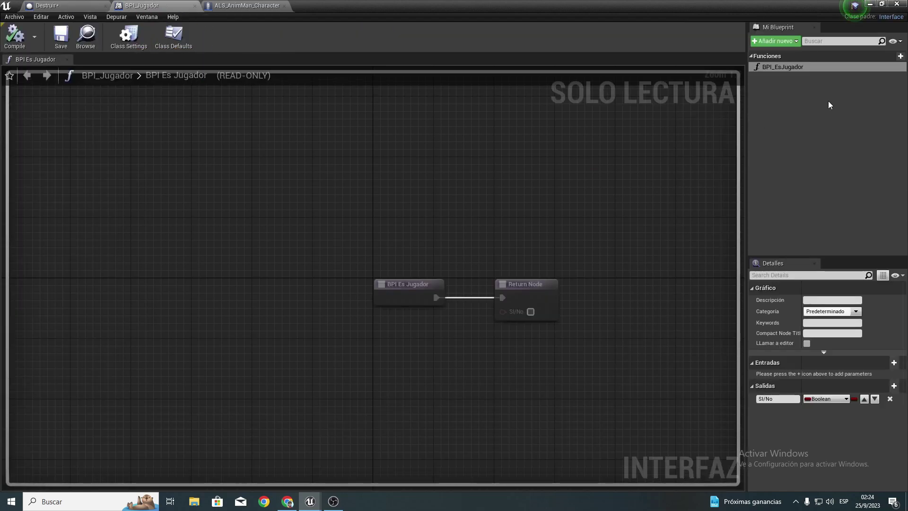
# Step: Add a new interface function named BPI_MostrarWidget
pyautogui.click(778, 41)
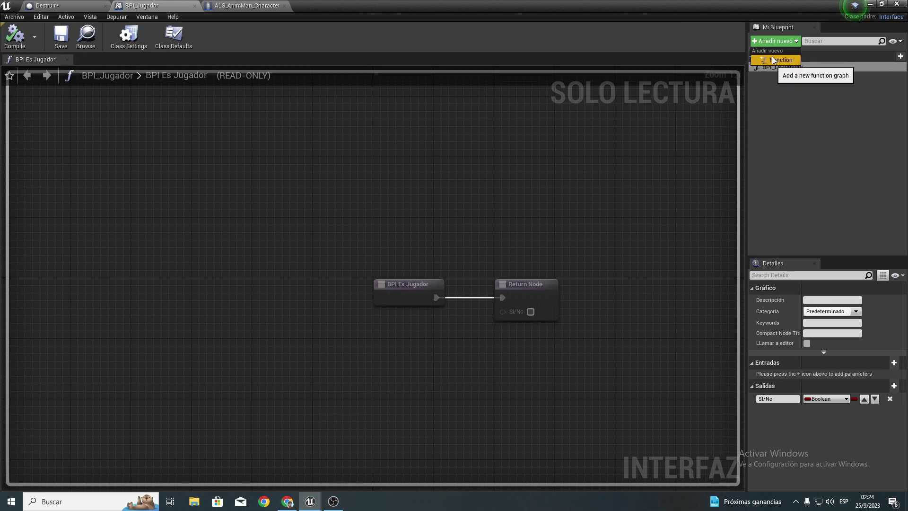
pyautogui.click(772, 56)
pyautogui.write('M')
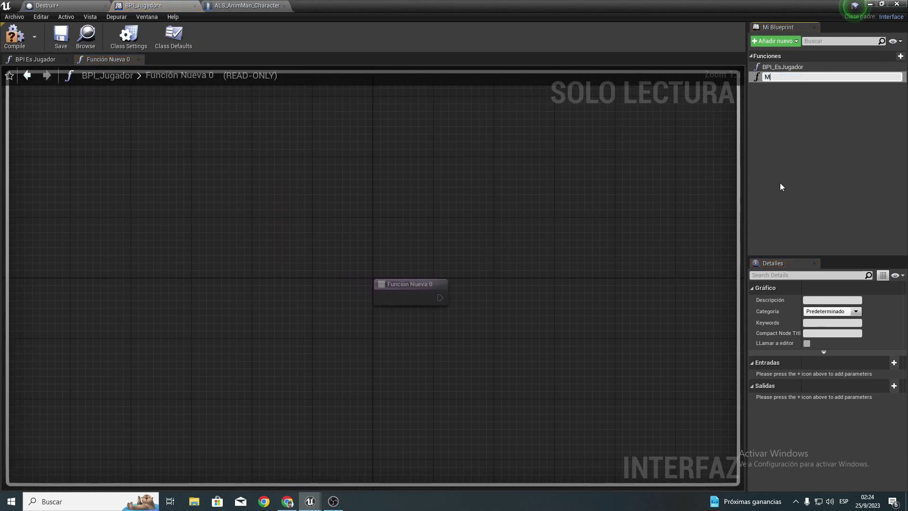
pyautogui.write('ostrarW')
pyautogui.write('idget')
pyautogui.press('Return')
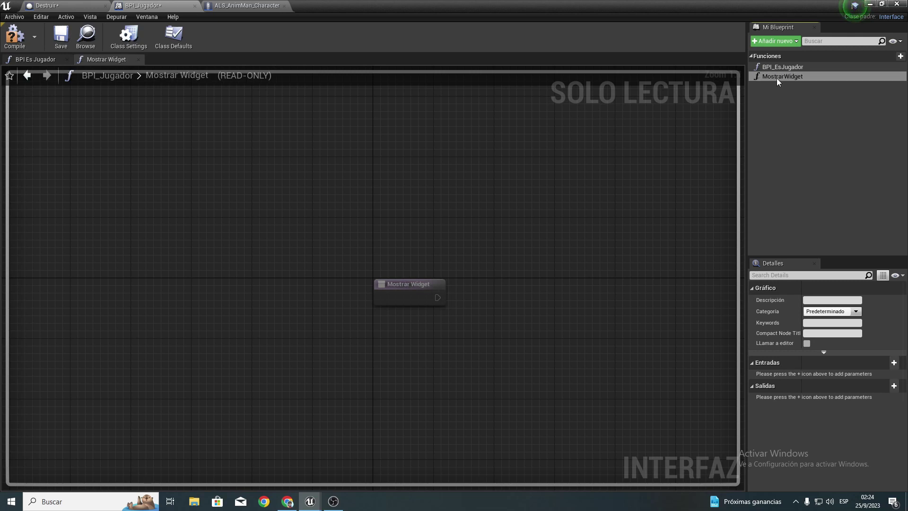
pyautogui.click(776, 77)
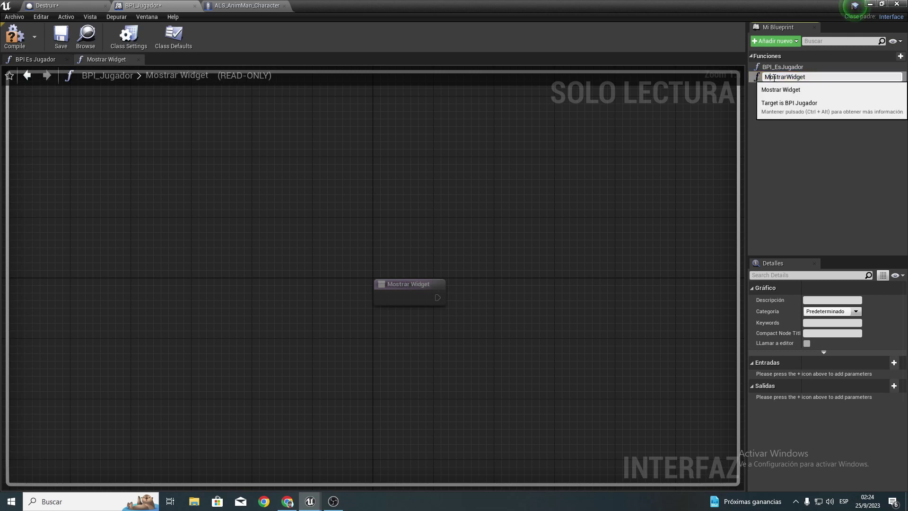
pyautogui.write('BP')
pyautogui.write('I_')
pyautogui.press('Return')
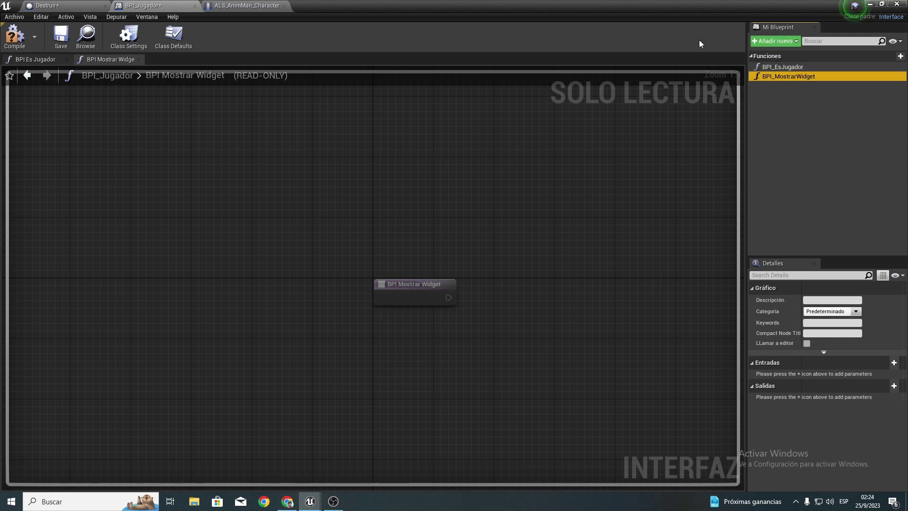
# Step: Add a second function named BPI_DejarDeMostraWidget and save the interface
pyautogui.click(779, 40)
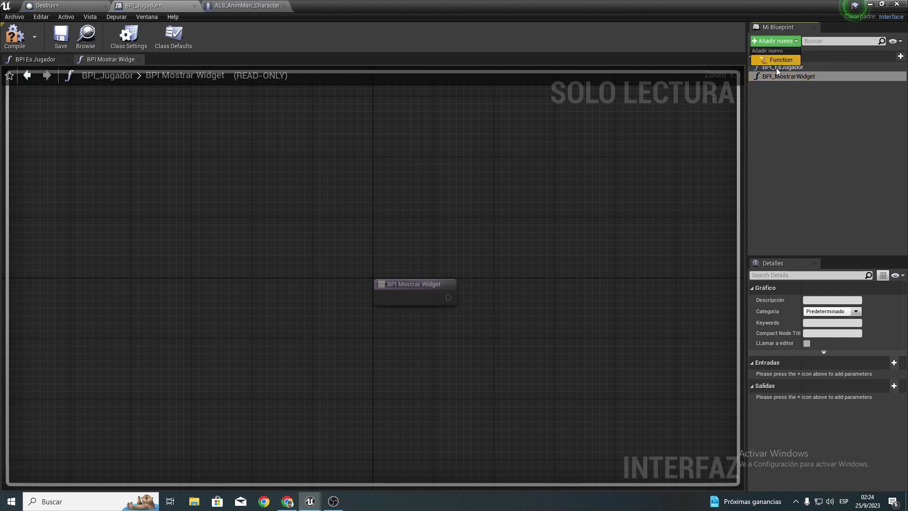
pyautogui.click(780, 59)
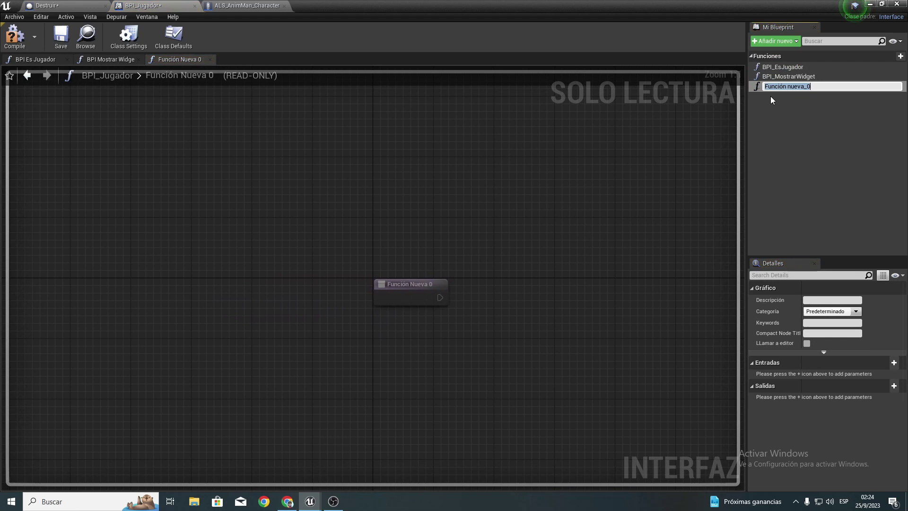
pyautogui.write('BPI_DejarDe')
pyautogui.write('Most')
pyautogui.write('raWi')
pyautogui.write('dget')
pyautogui.press('Return')
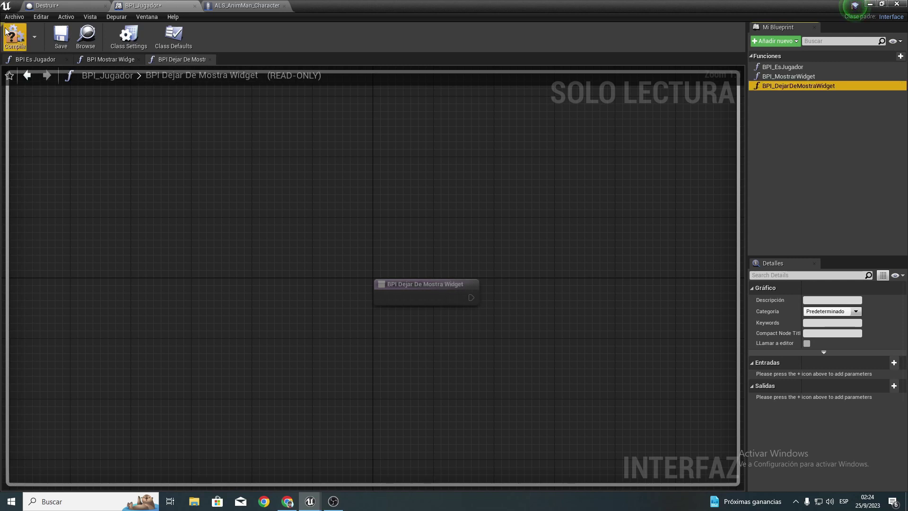
pyautogui.click(68, 29)
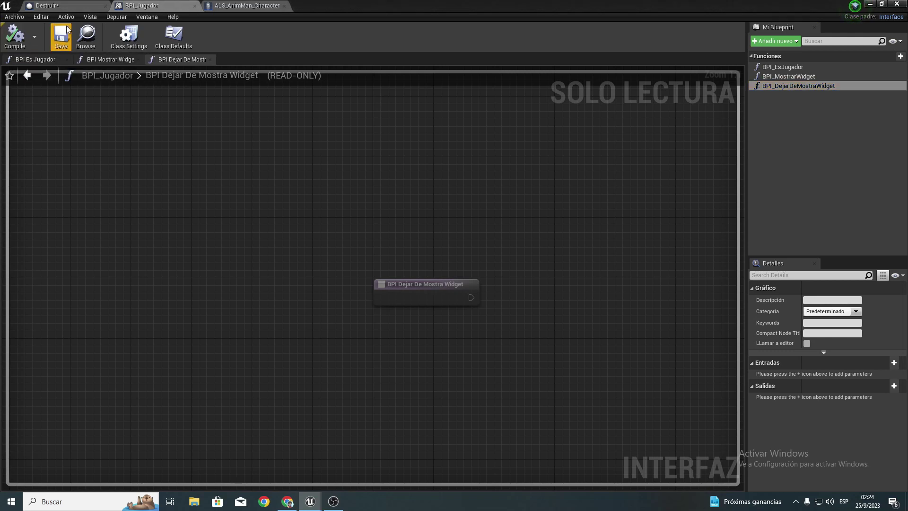
# Step: Implement the BPI Mostrar Widget interface event in ALS_AnimMan_CharacterBP
pyautogui.click(247, 6)
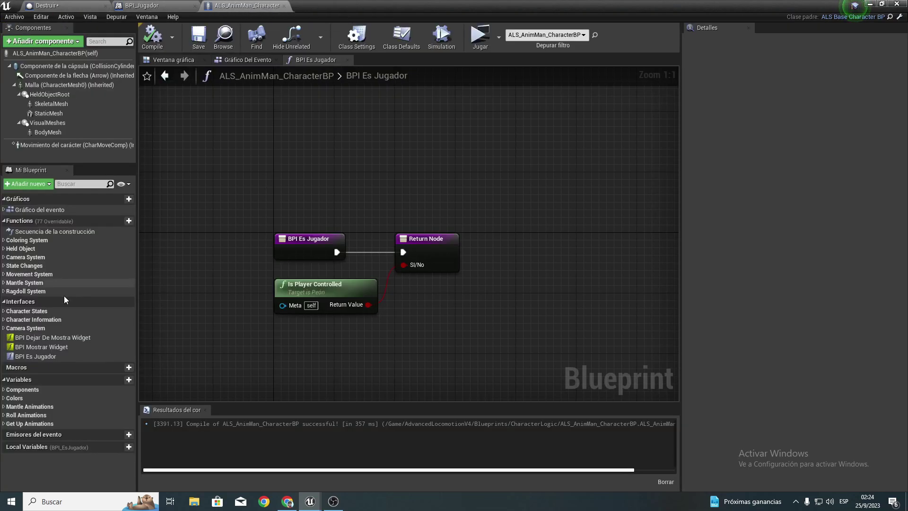
pyautogui.click(345, 32)
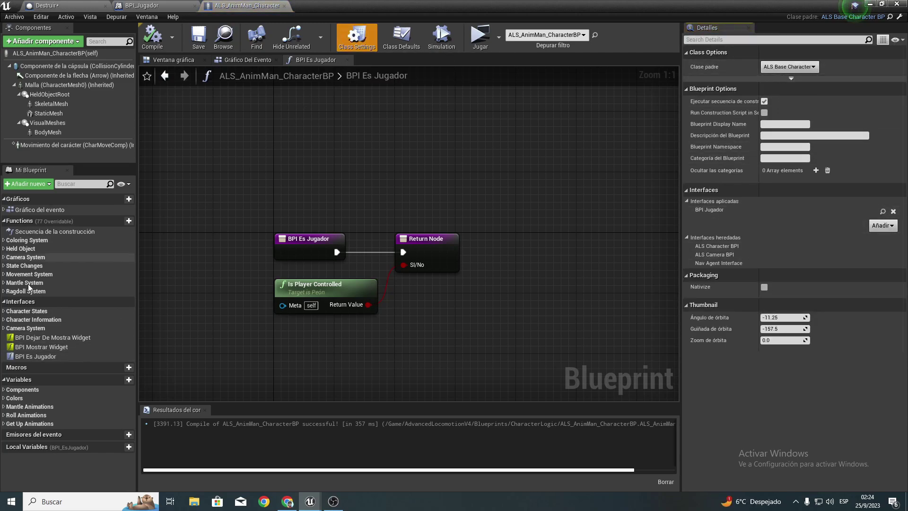
pyautogui.click(49, 349)
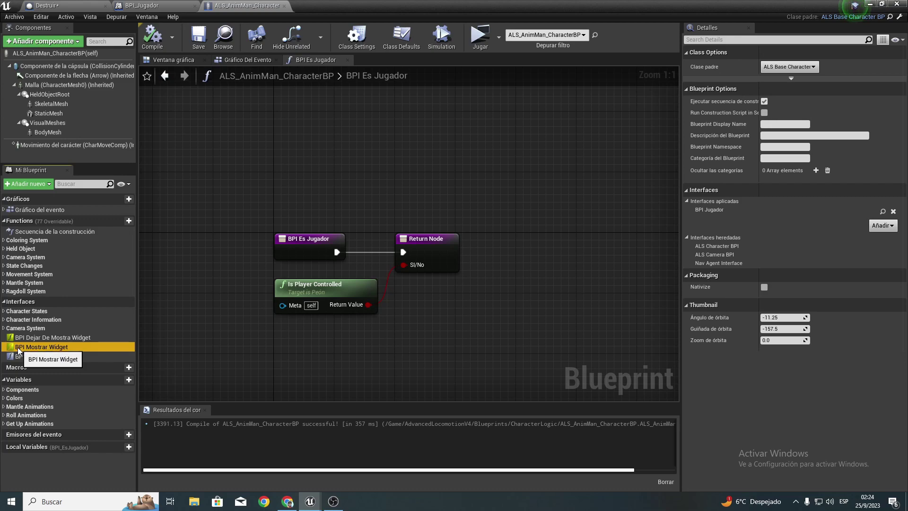
pyautogui.rightClick(19, 349)
pyautogui.click(57, 363)
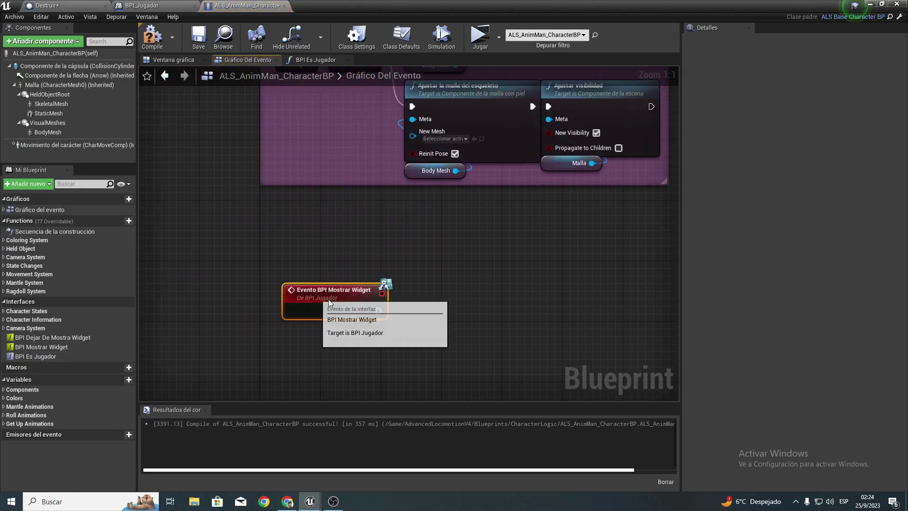
# Step: Add a Create Widget node after the BPI Mostrar Widget event and go back to the level editor
pyautogui.moveTo(449, 287); pyautogui.dragTo(319, 242, button='right')
pyautogui.rightClick(258, 273)
pyautogui.moveTo(259, 272); pyautogui.dragTo(307, 246, button='right')
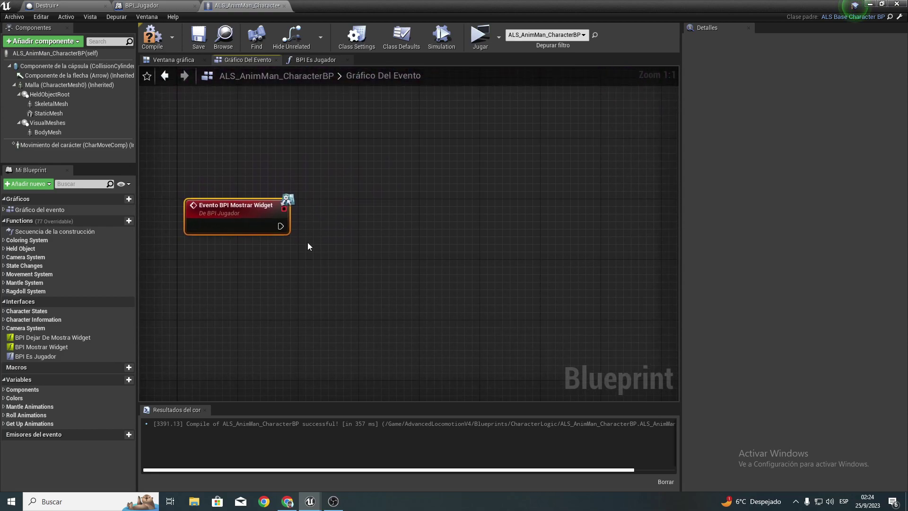
pyautogui.moveTo(280, 227); pyautogui.dragTo(350, 223)
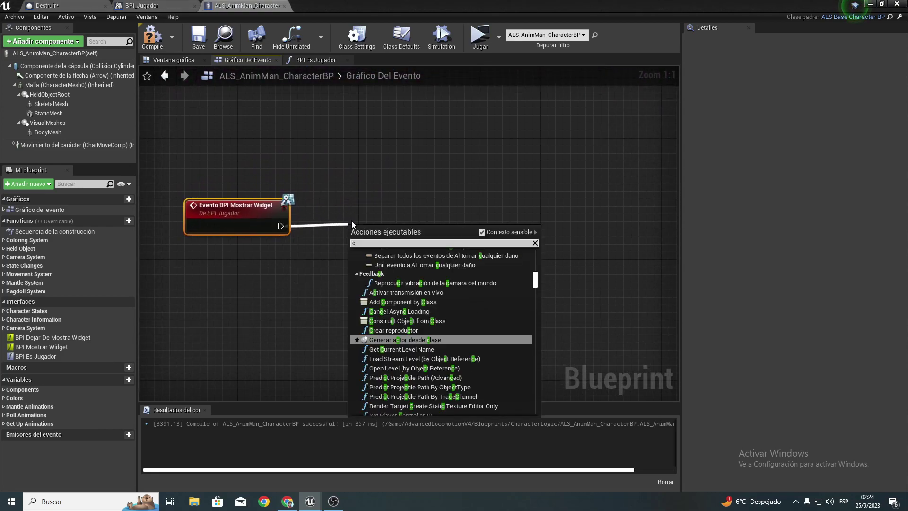
pyautogui.write('create widget')
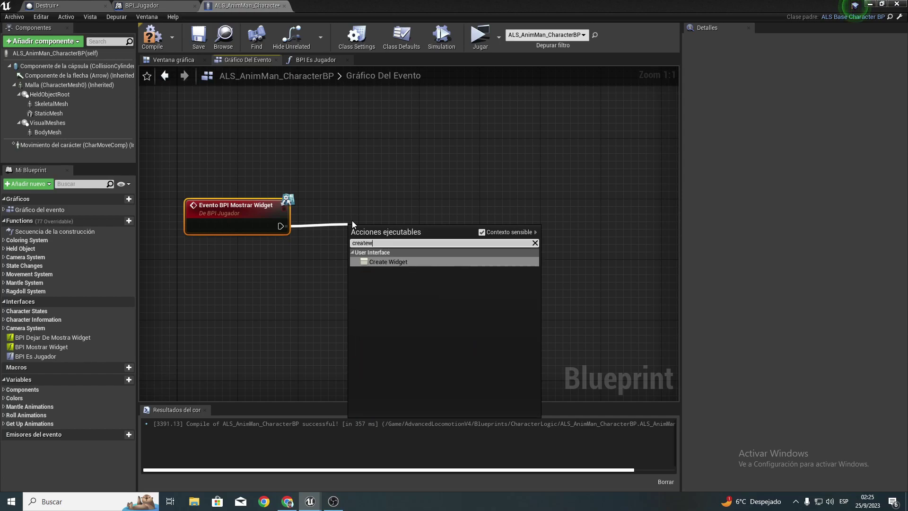
pyautogui.press('Return')
pyautogui.moveTo(352, 221); pyautogui.dragTo(324, 206)
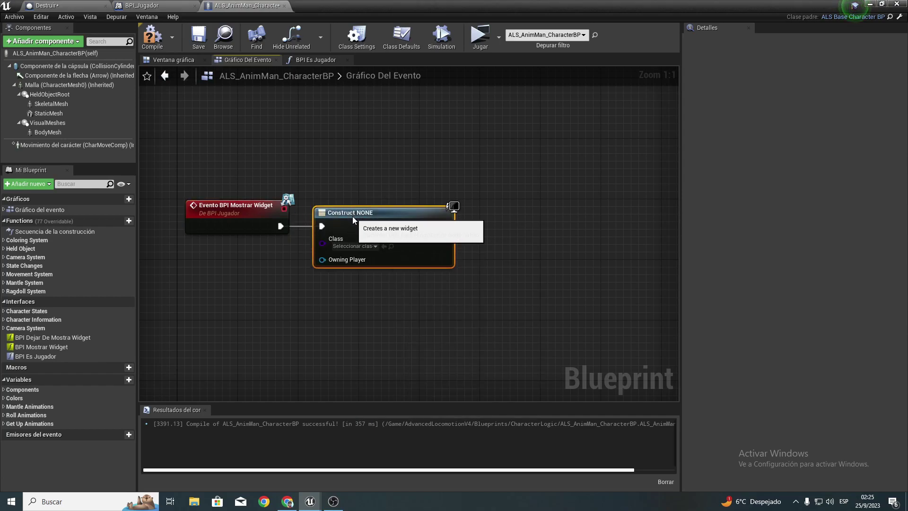
pyautogui.moveTo(226, 164); pyautogui.dragTo(339, 218)
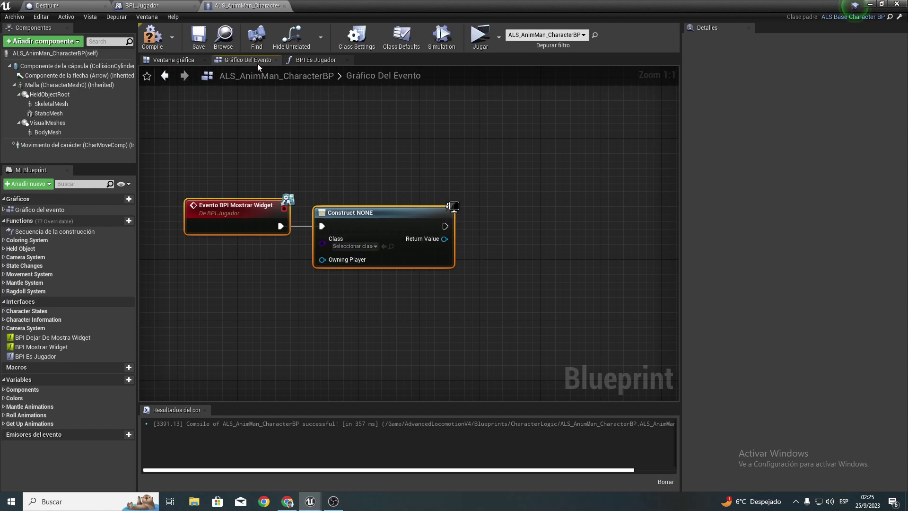
pyautogui.click(869, 4)
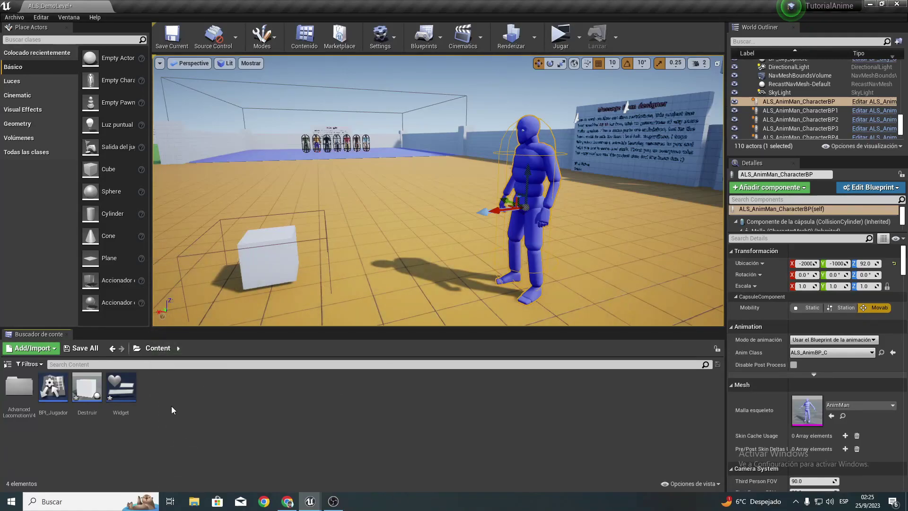
# Step: Inspect the Widget blueprint's graph and class settings, then return to ALS_AnimMan_CharacterBP
pyautogui.doubleClick(171, 406)
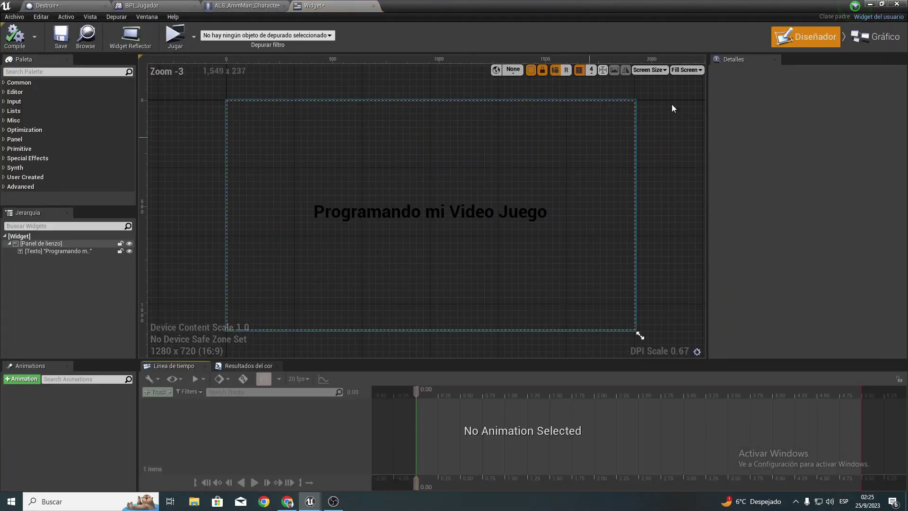
pyautogui.click(883, 37)
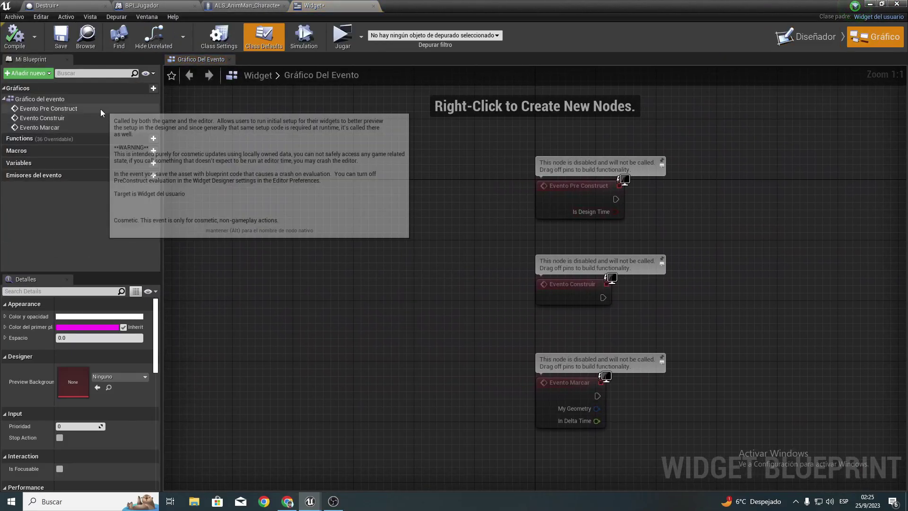
pyautogui.click(155, 37)
pyautogui.click(223, 43)
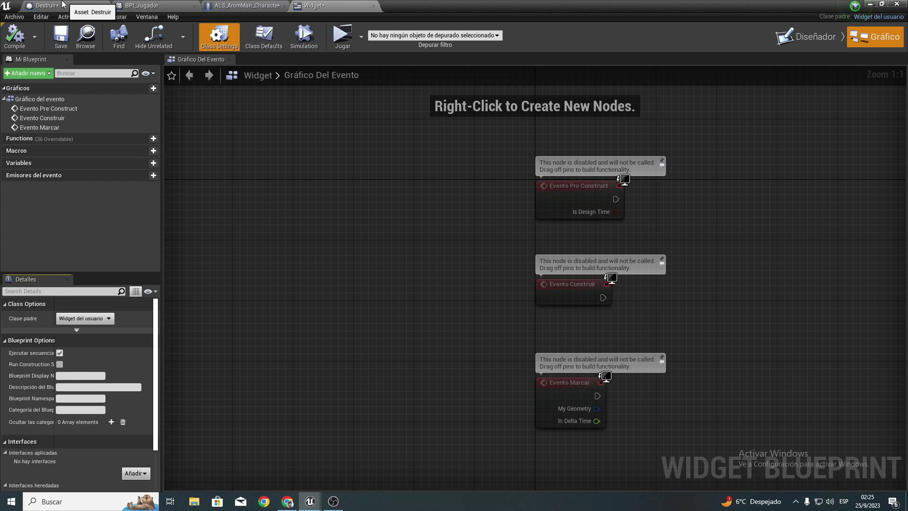
pyautogui.click(244, 6)
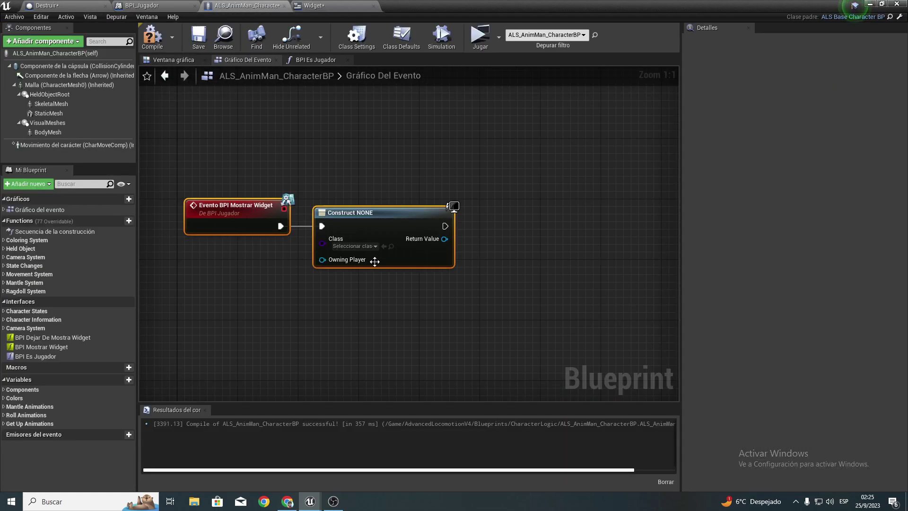
# Step: Set Create Widget's class to Widget, owned by Obtener controlador del reproductor
pyautogui.moveTo(368, 249); pyautogui.dragTo(429, 232, button='right')
pyautogui.click(429, 230)
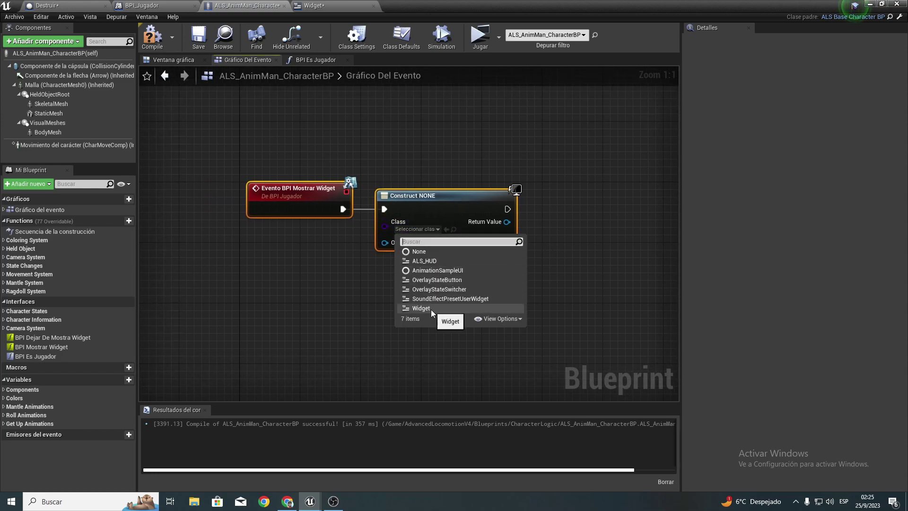
pyautogui.click(430, 308)
pyautogui.moveTo(384, 236); pyautogui.dragTo(298, 260)
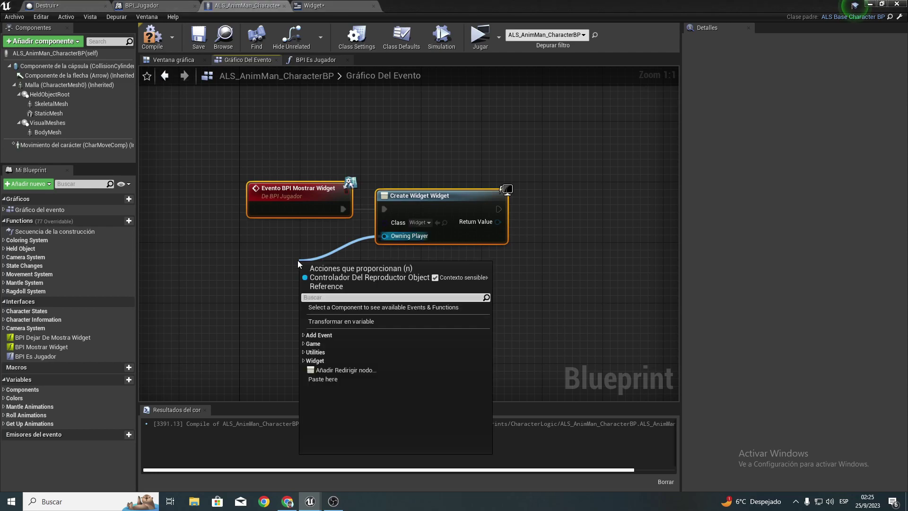
pyautogui.write('obtener con')
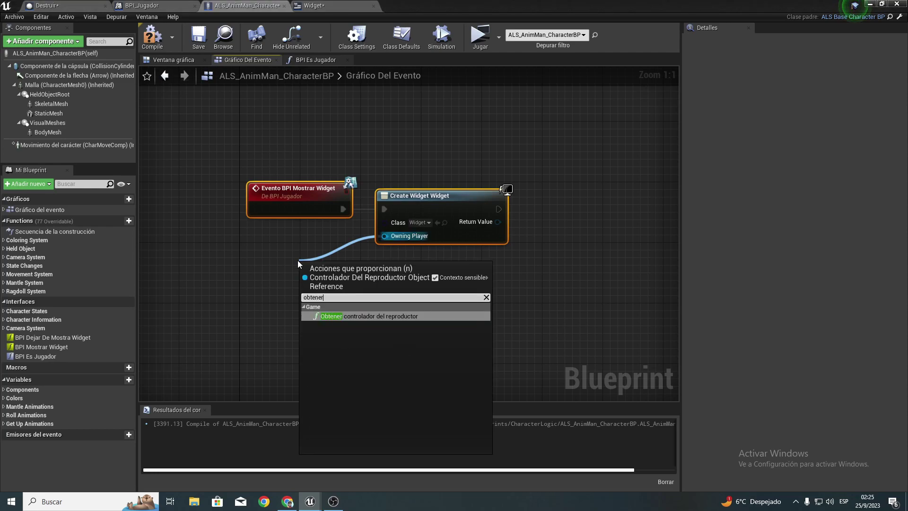
pyautogui.press('Return')
pyautogui.moveTo(334, 263); pyautogui.dragTo(251, 248)
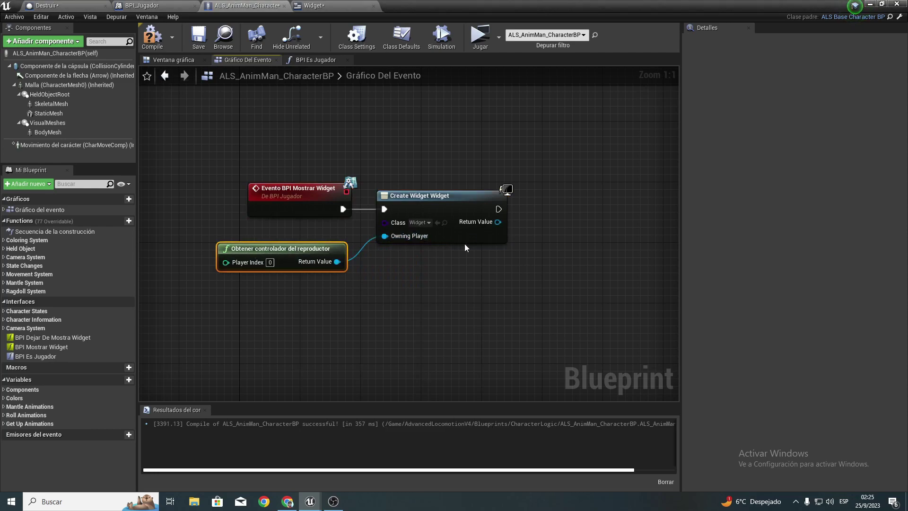
# Step: Promote the created widget to a new variable named Widget and align its Set node
pyautogui.rightClick(497, 223)
pyautogui.click(525, 239)
pyautogui.write('Widge')
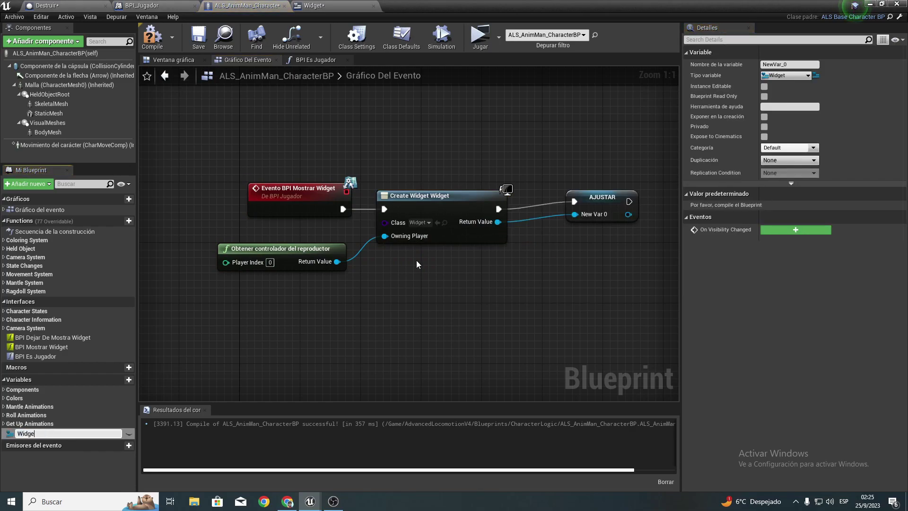
pyautogui.write('t')
pyautogui.press('Return')
pyautogui.moveTo(570, 214); pyautogui.dragTo(555, 222)
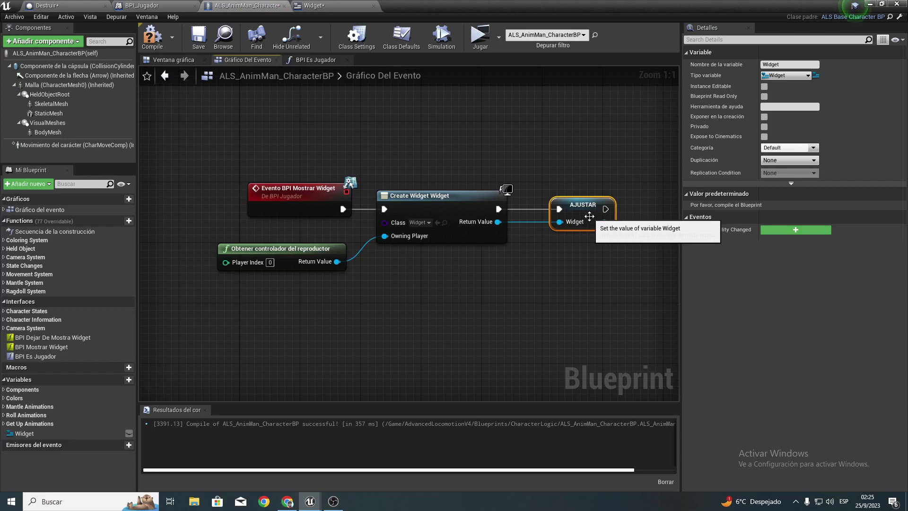
pyautogui.moveTo(254, 182)
pyautogui.mouseDown()
pyautogui.moveTo(554, 240)
pyautogui.moveTo(605, 265)
pyautogui.mouseUp()
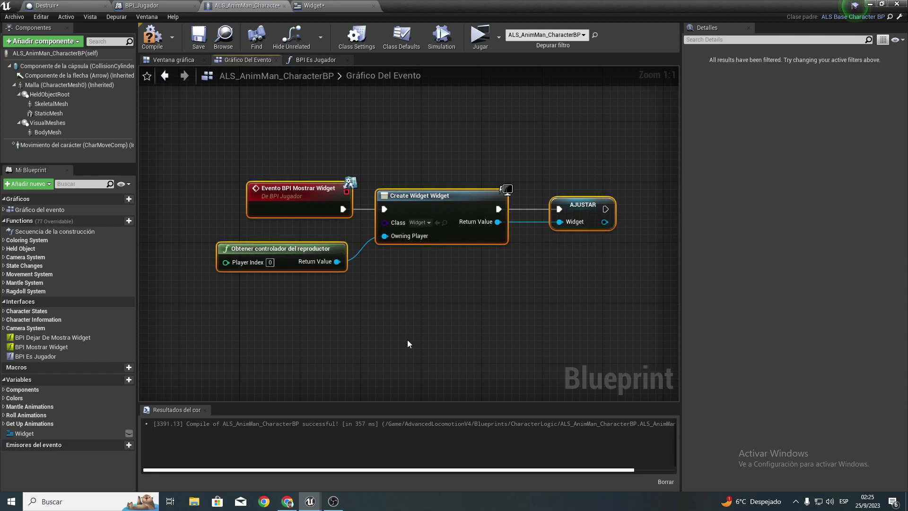
# Step: Implement the BPI Dejar De Mostra Widget event and place a Widget getter below it
pyautogui.click(47, 339)
pyautogui.rightClick(47, 339)
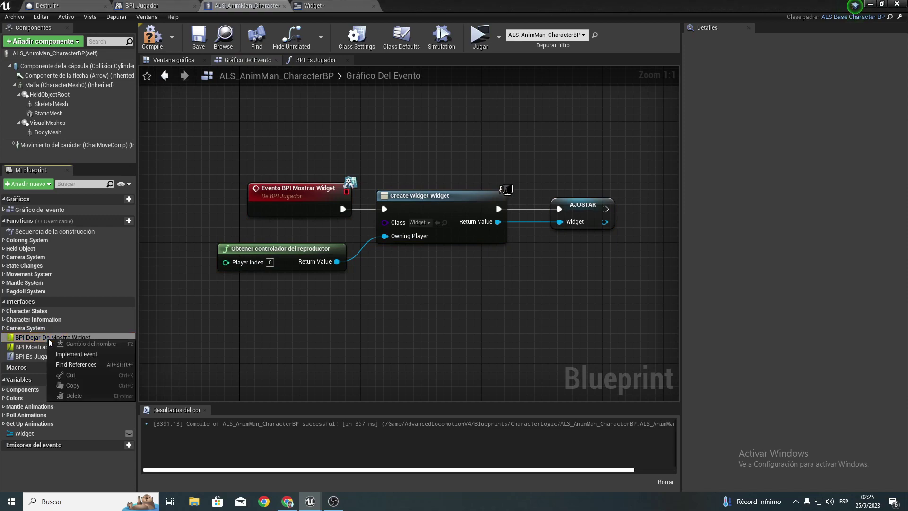
pyautogui.click(72, 357)
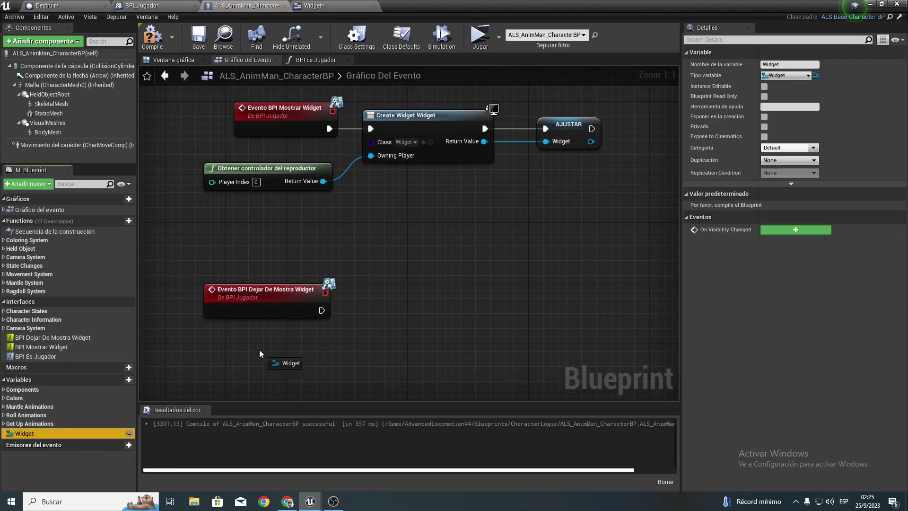
pyautogui.moveTo(211, 422)
pyautogui.mouseDown()
pyautogui.moveTo(264, 361)
pyautogui.moveTo(375, 332)
pyautogui.mouseUp()
pyautogui.click(275, 363)
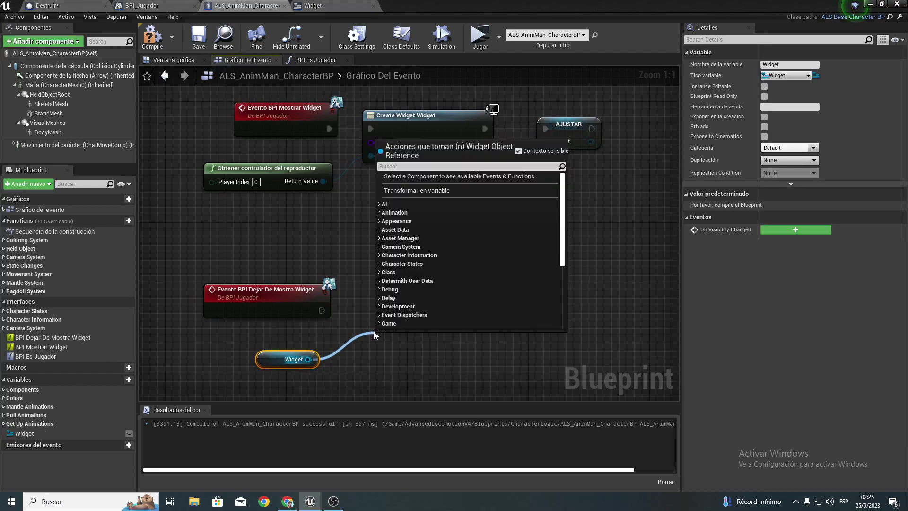
# Step: Call Remove from Parent on Widget from the new event, then compile and save
pyautogui.write('removefr')
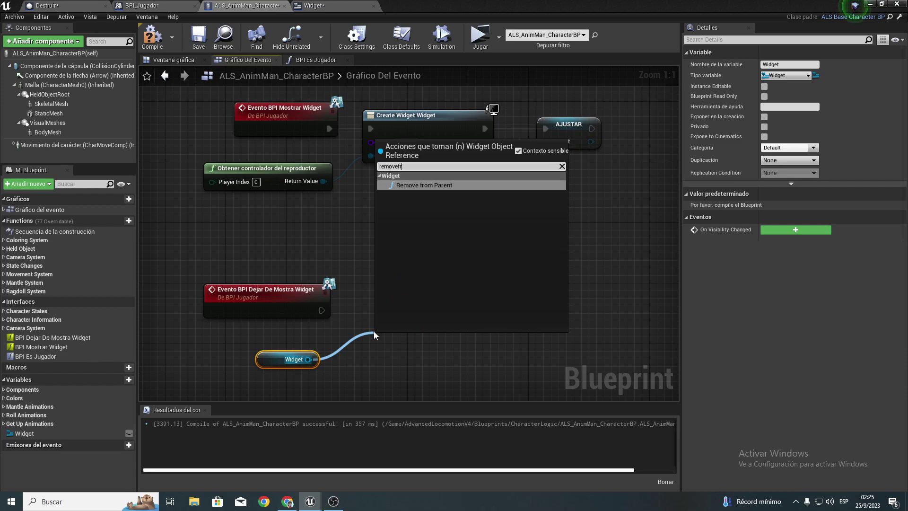
pyautogui.press('Return')
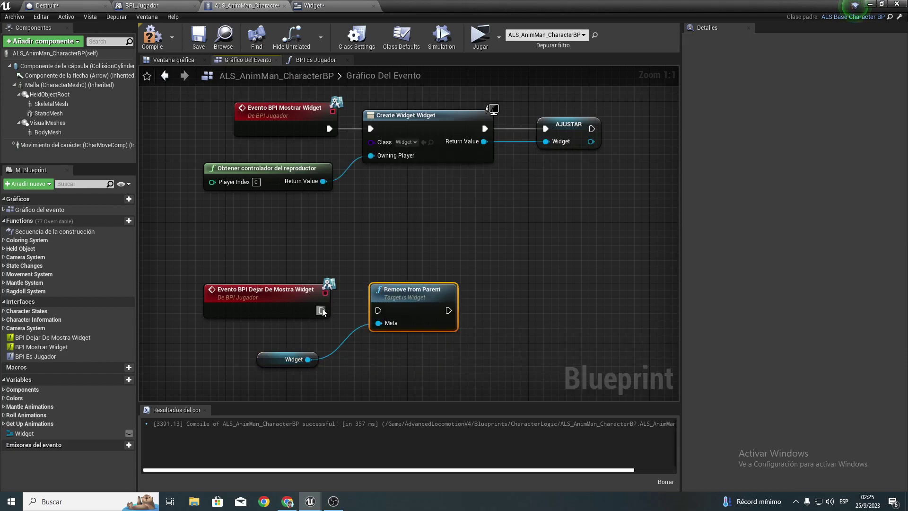
pyautogui.moveTo(322, 312); pyautogui.dragTo(379, 311)
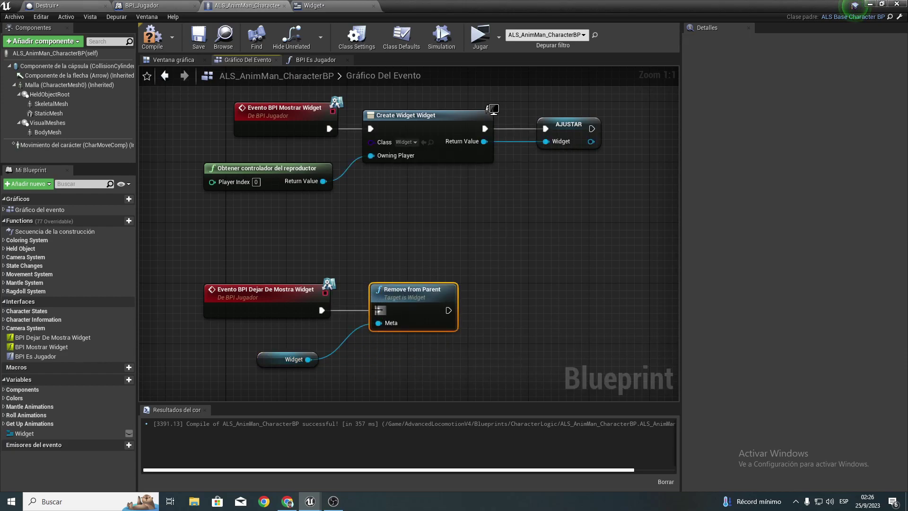
pyautogui.click(152, 38)
pyautogui.click(198, 38)
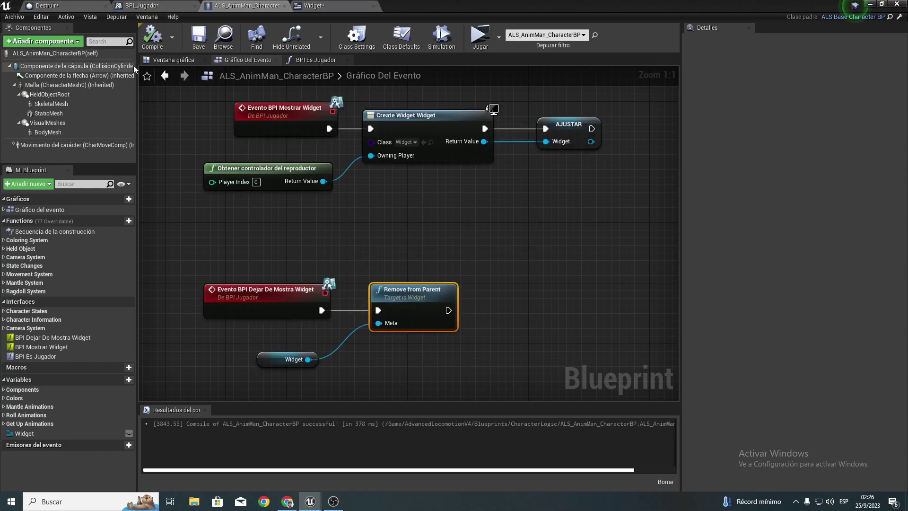
# Step: In the Destruir graph, connect InputAction Destruir's Pressed pin to a new Flip Flop node
pyautogui.click(84, 5)
pyautogui.moveTo(324, 128); pyautogui.dragTo(384, 190, button='right')
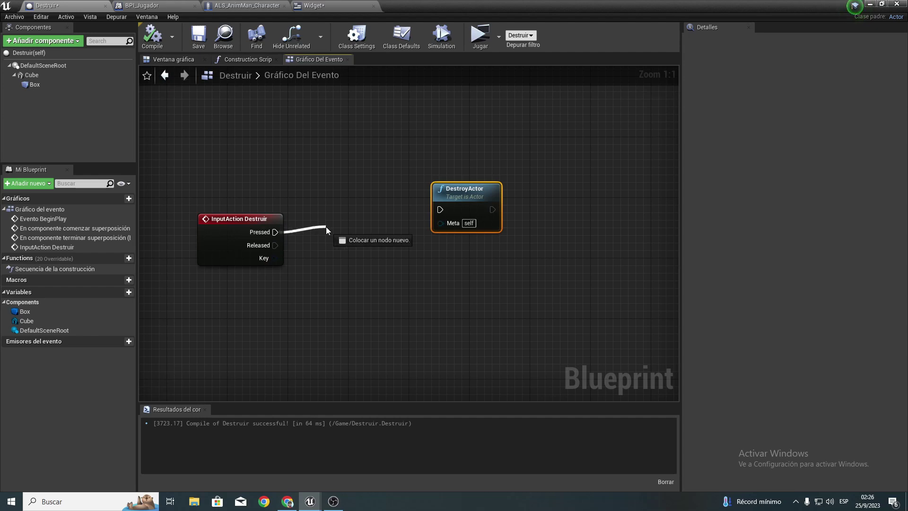
pyautogui.moveTo(275, 232); pyautogui.dragTo(326, 226)
pyautogui.write('flip')
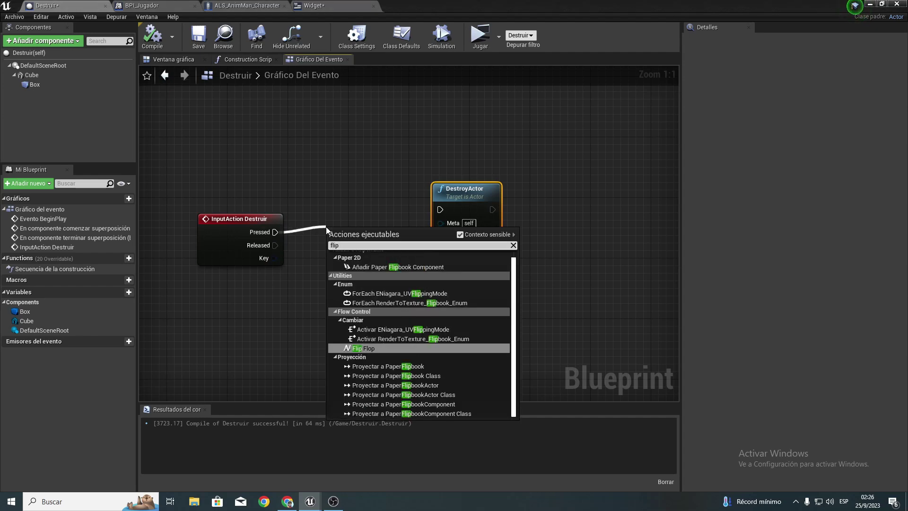
pyautogui.press('Return')
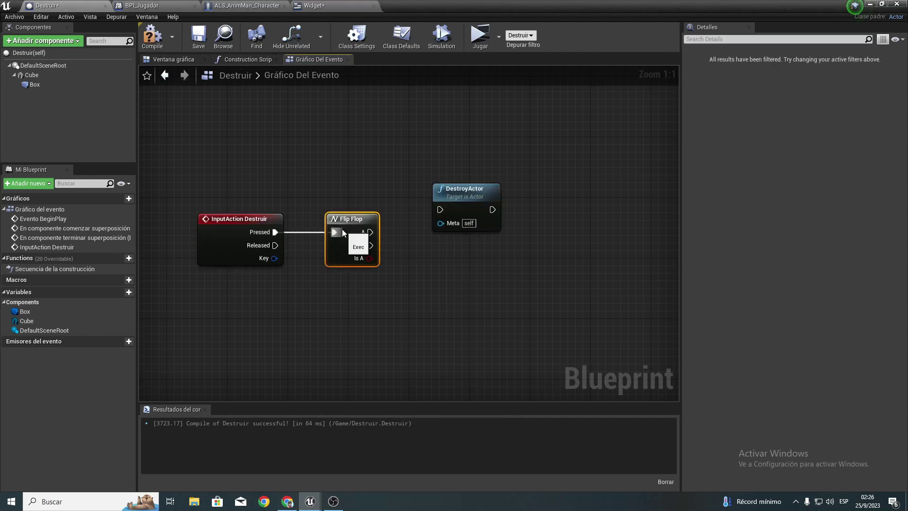
pyautogui.moveTo(342, 229); pyautogui.dragTo(259, 213, button='right')
pyautogui.moveTo(383, 173); pyautogui.dragTo(488, 165)
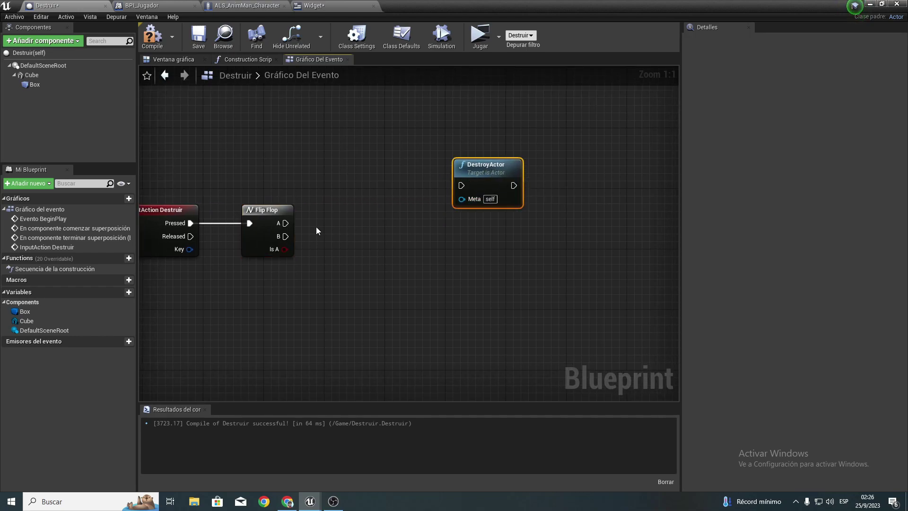
# Step: Make Flip Flop's A output call the BPI Mostrar Widget message
pyautogui.moveTo(285, 223); pyautogui.dragTo(336, 229)
pyautogui.write('mostrar')
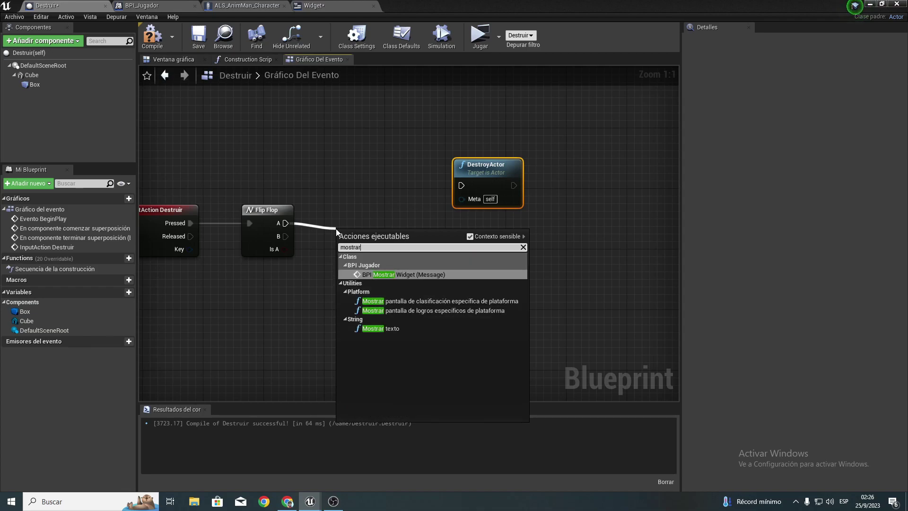
pyautogui.press('Return')
pyautogui.moveTo(366, 258); pyautogui.dragTo(358, 212)
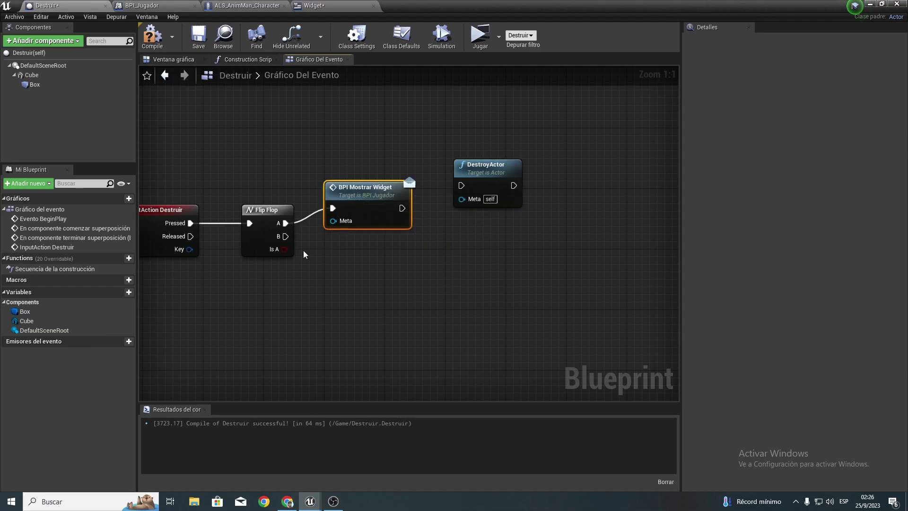
# Step: Make output B call BPI Dejar De Mostra Widget, followed by DestroyActor
pyautogui.moveTo(285, 236); pyautogui.dragTo(342, 299)
pyautogui.write('dejardem')
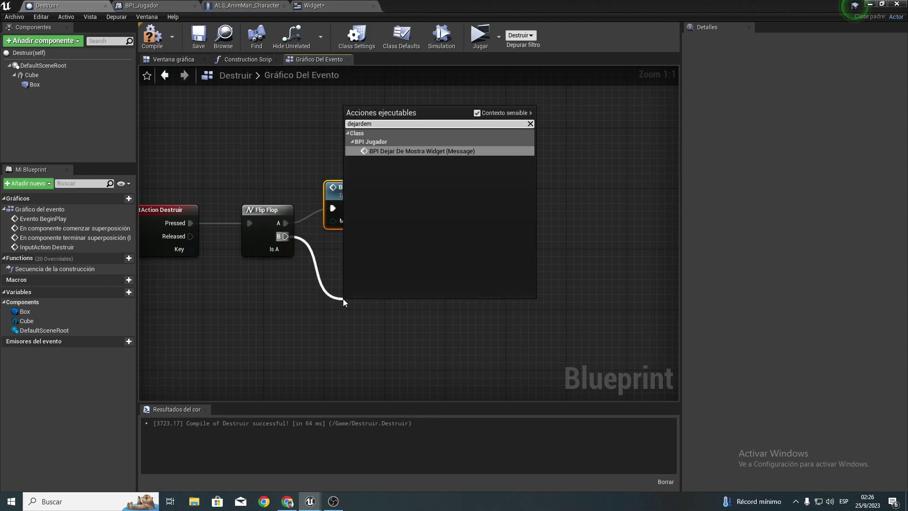
pyautogui.press('Return')
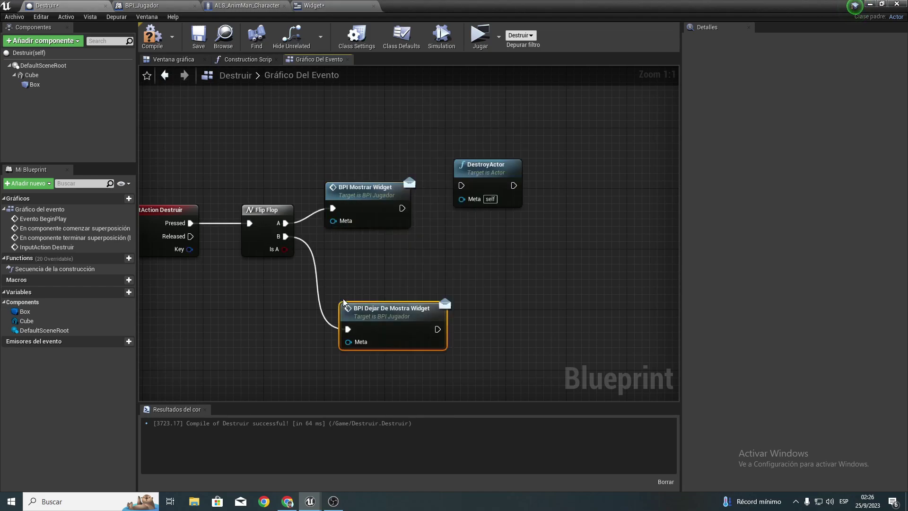
pyautogui.moveTo(444, 250); pyautogui.dragTo(392, 246, button='right')
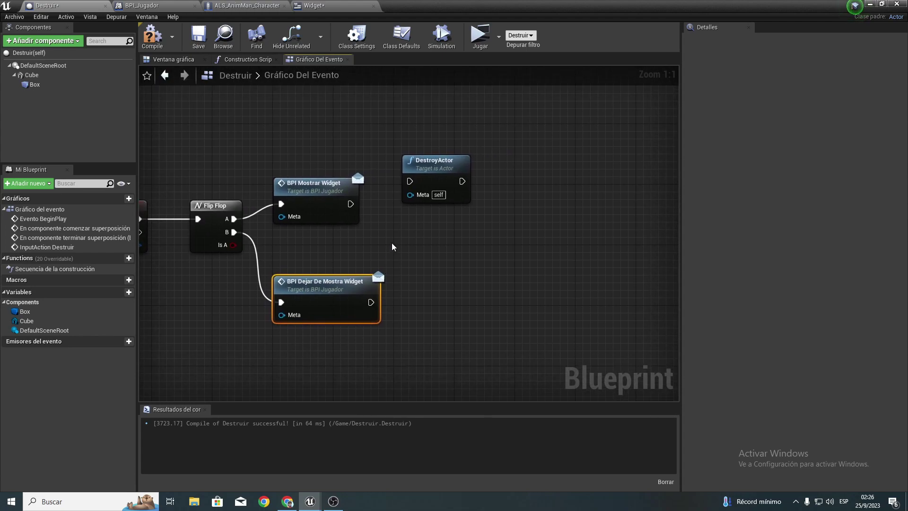
pyautogui.moveTo(448, 184); pyautogui.dragTo(446, 312)
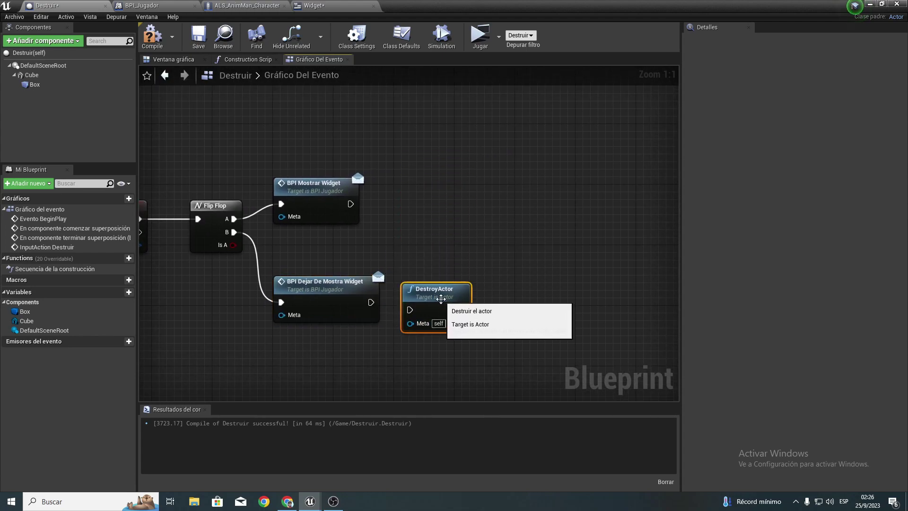
pyautogui.moveTo(372, 302); pyautogui.dragTo(410, 310)
pyautogui.press('q')
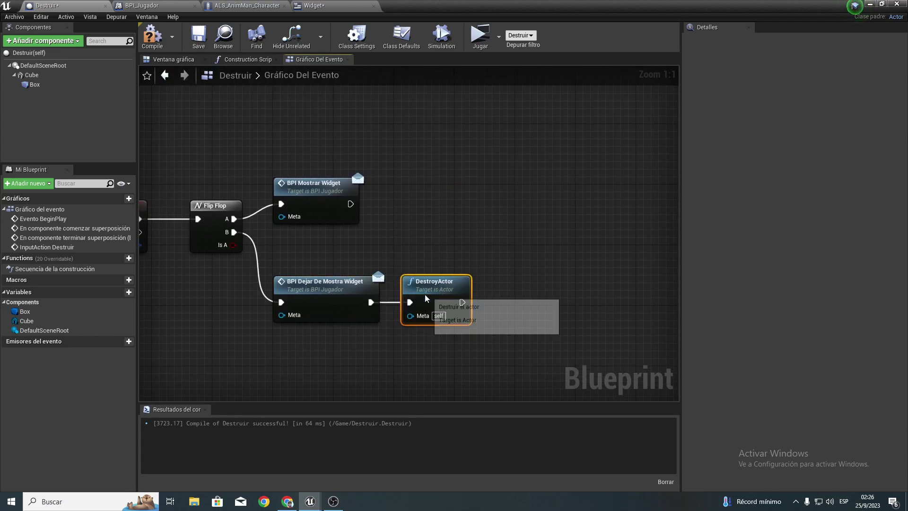
# Step: Bring the whole Flip Flop chain into view and select its node groups
pyautogui.moveTo(331, 233); pyautogui.dragTo(446, 237, button='right')
pyautogui.moveTo(263, 148); pyautogui.dragTo(477, 211)
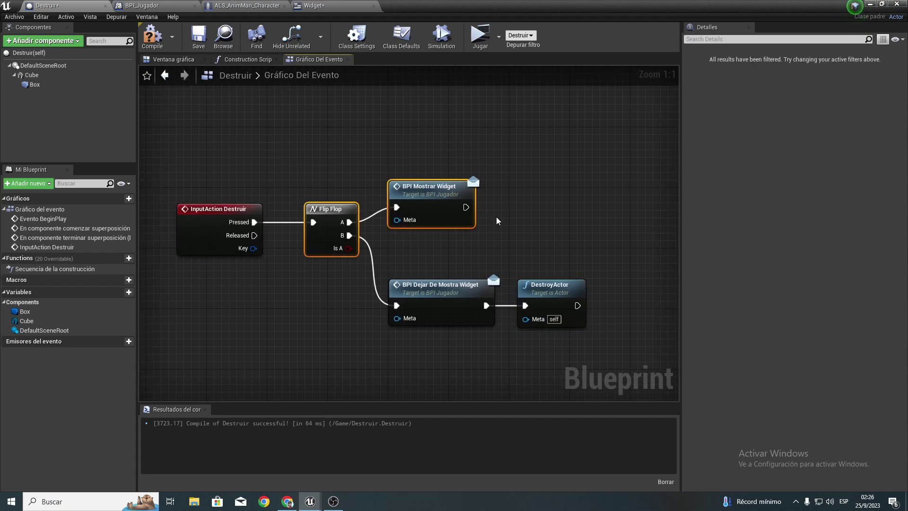
pyautogui.moveTo(524, 220); pyautogui.dragTo(508, 209, button='right')
pyautogui.moveTo(249, 317); pyautogui.dragTo(447, 280)
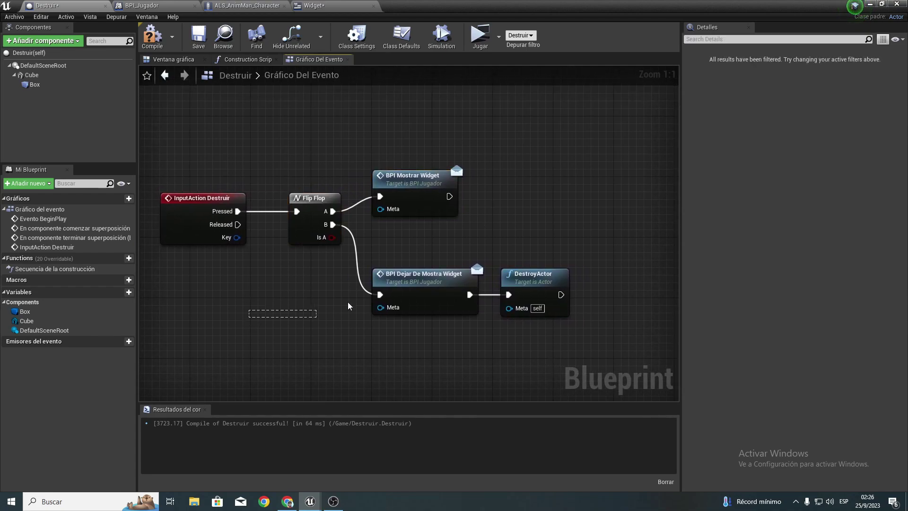
pyautogui.moveTo(513, 240); pyautogui.dragTo(563, 339)
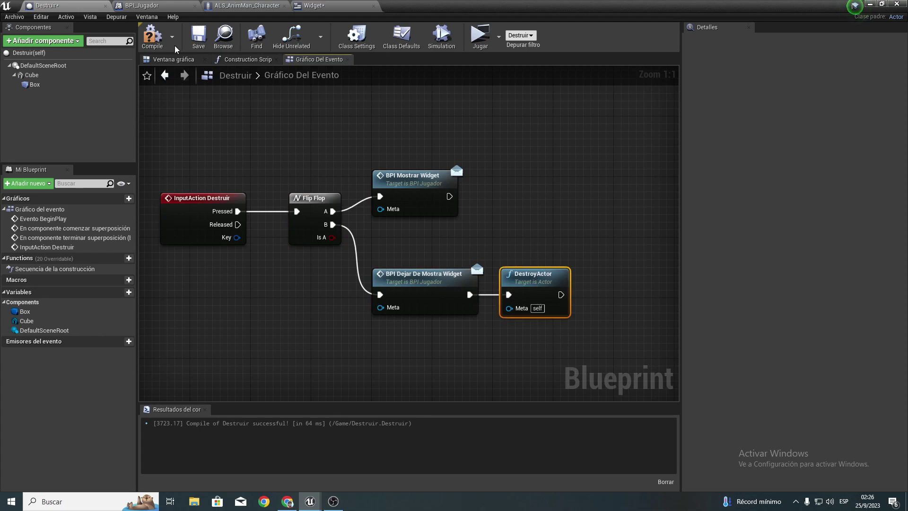
# Step: Feed Obtener peón del reproductor (Get Player Pawn) into both BPI message targets and recompile Destruir
pyautogui.click(152, 36)
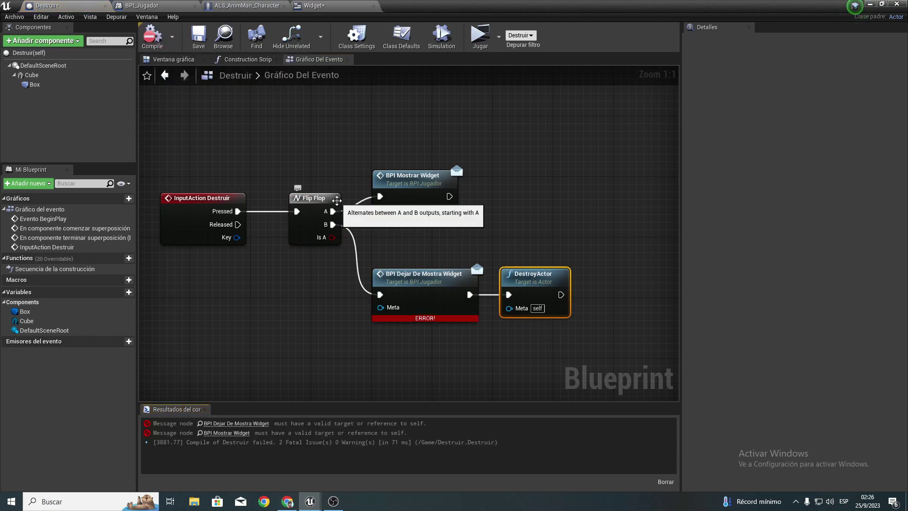
pyautogui.moveTo(380, 208); pyautogui.dragTo(279, 290)
pyautogui.write('obtener')
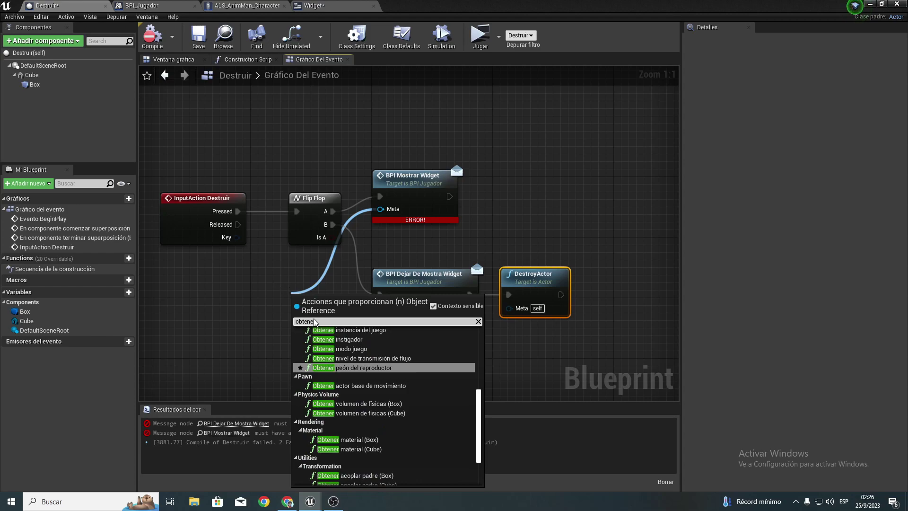
pyautogui.click(352, 368)
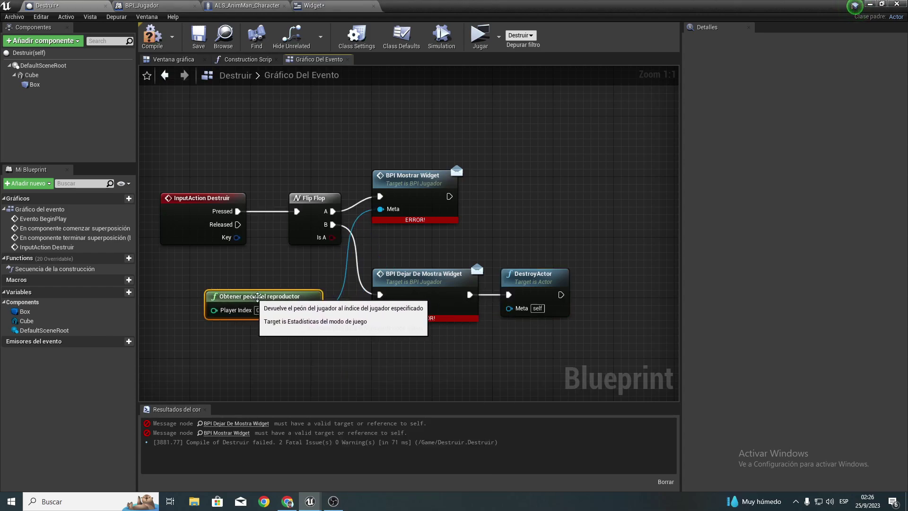
pyautogui.moveTo(312, 309); pyautogui.dragTo(381, 307)
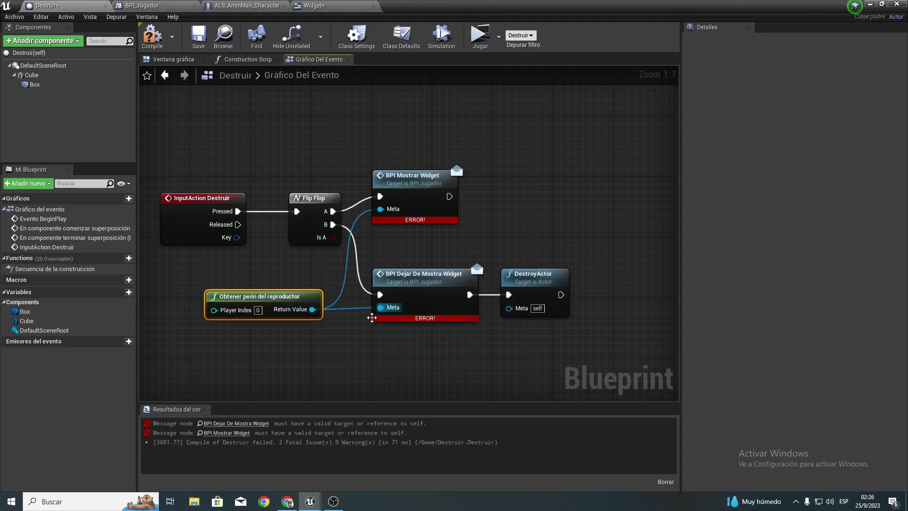
pyautogui.moveTo(220, 353); pyautogui.dragTo(575, 265)
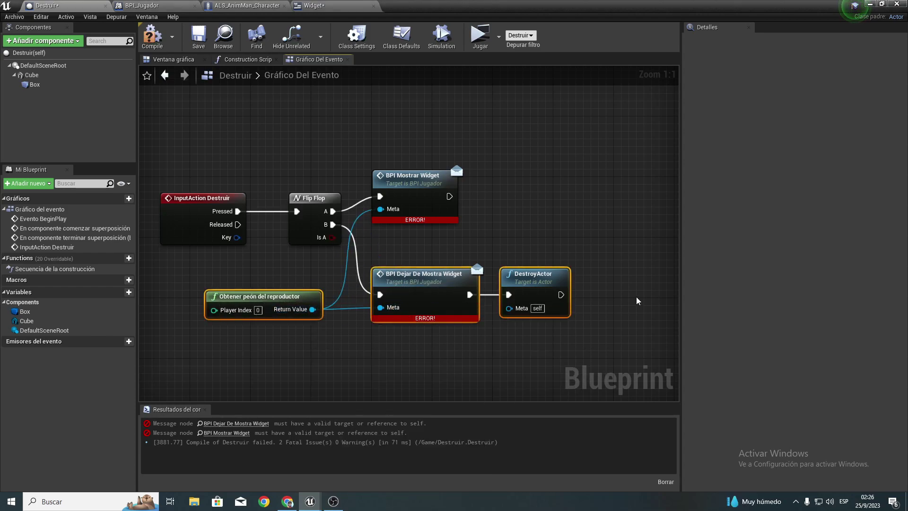
pyautogui.click(159, 41)
# Step: Play-test the level, walking the character toward and away from the cube, then stop the session
pyautogui.click(480, 35)
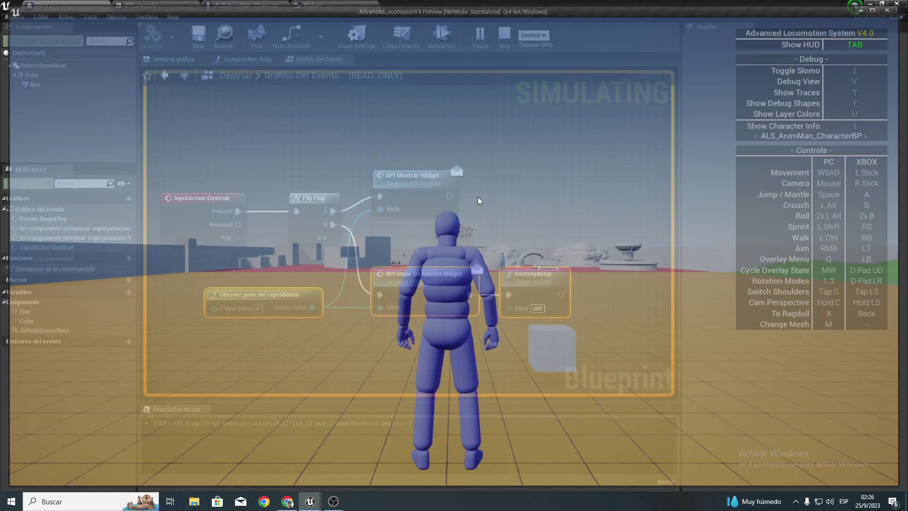
pyautogui.press('Tab')
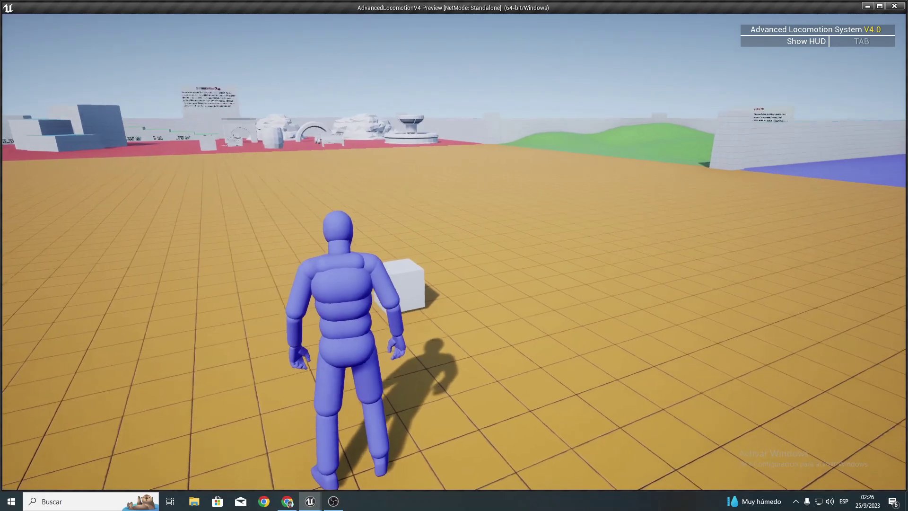
pyautogui.press('w')
pyautogui.press('s')
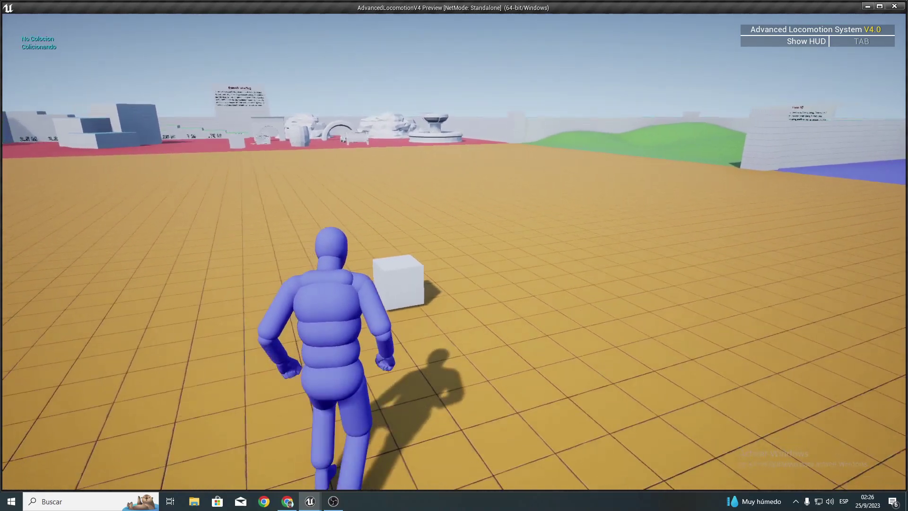
pyautogui.press('w')
pyautogui.press('w')
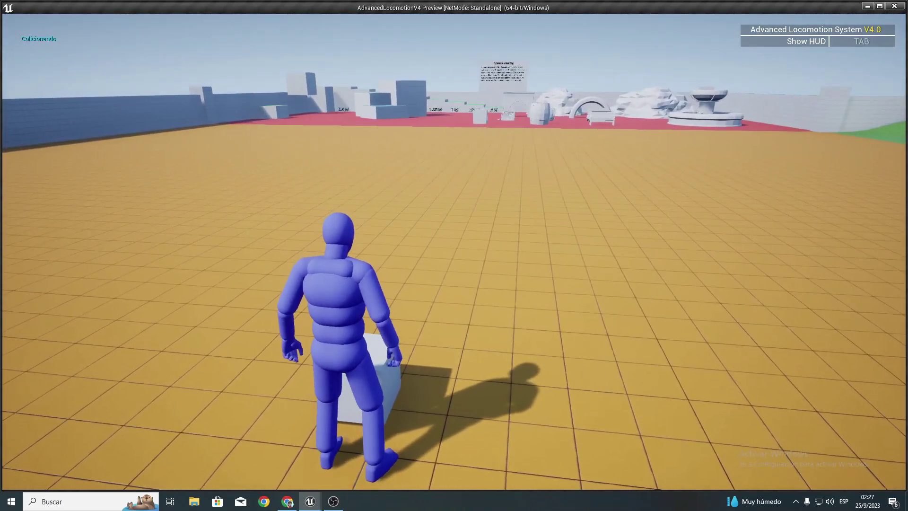
pyautogui.press('s')
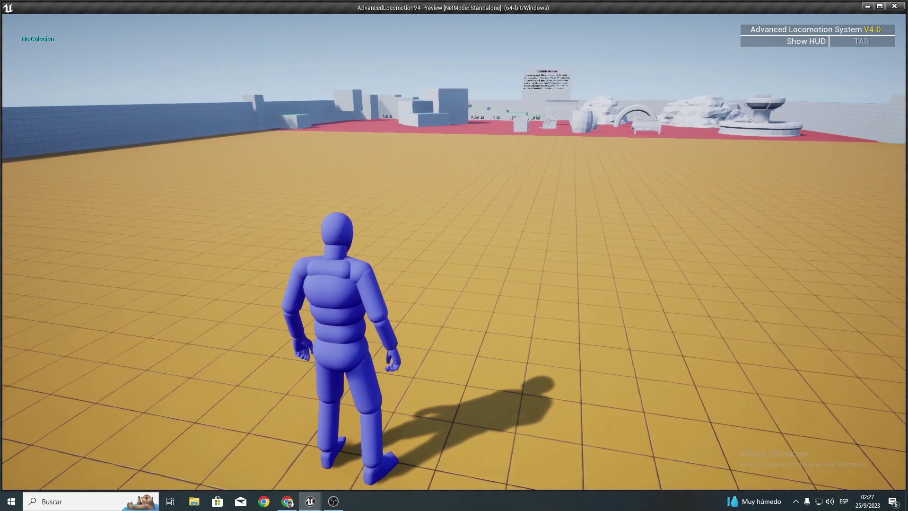
pyautogui.press('c')
pyautogui.press('Escape')
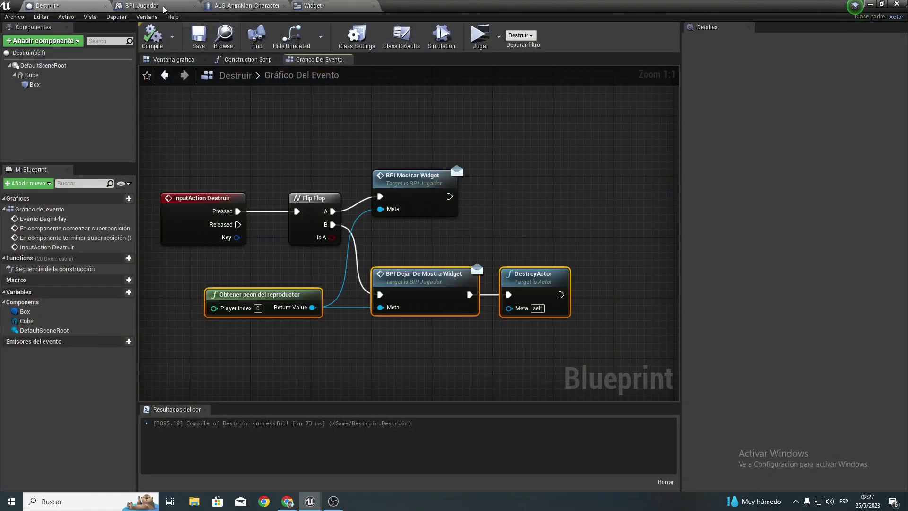
# Step: In ALS_AnimMan_CharacterBP, connect AJUSTAR's Widget to a new Añadir a ventana gráfica node, compile, and play
pyautogui.click(246, 5)
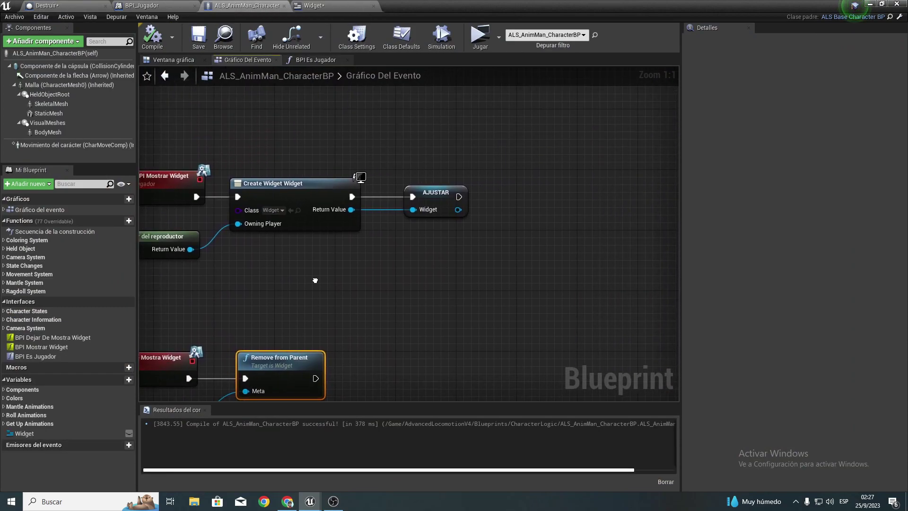
pyautogui.moveTo(405, 202); pyautogui.dragTo(467, 193)
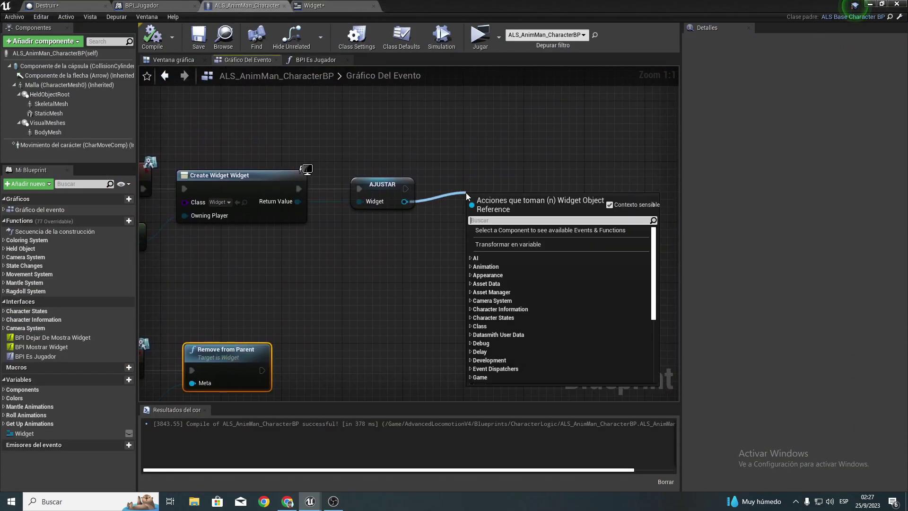
pyautogui.write('add')
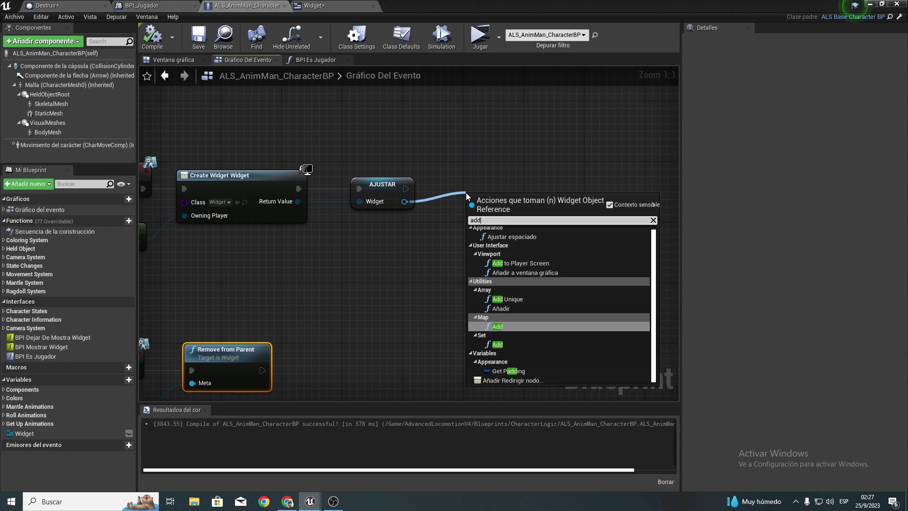
pyautogui.write(' to viewport')
pyautogui.press('Return')
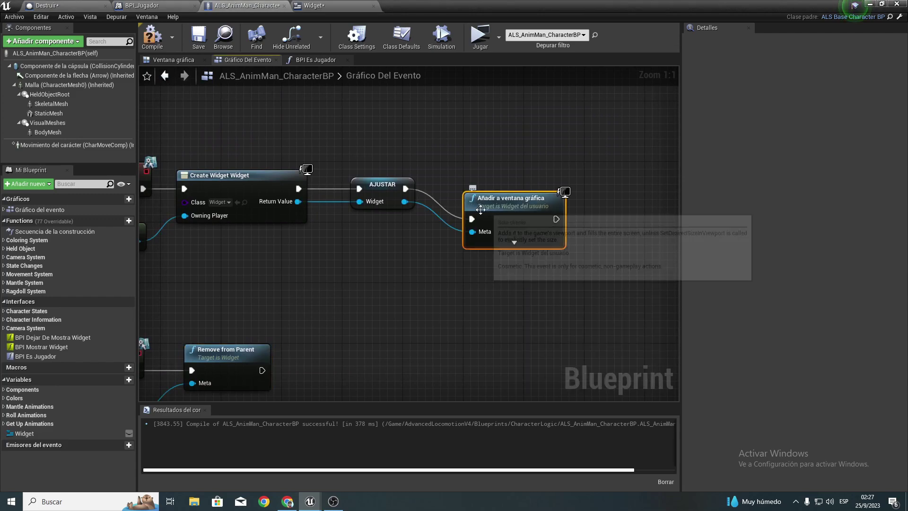
pyautogui.moveTo(481, 210); pyautogui.dragTo(463, 183)
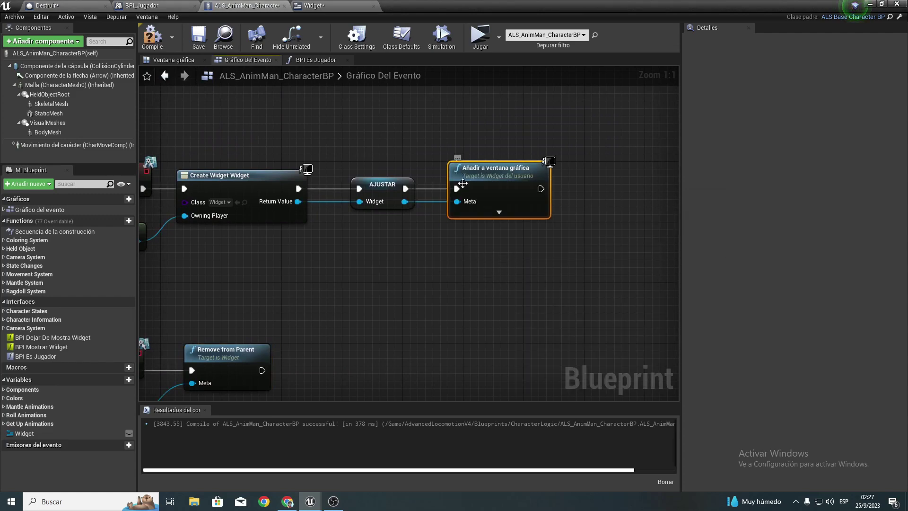
pyautogui.click(152, 36)
pyautogui.click(480, 35)
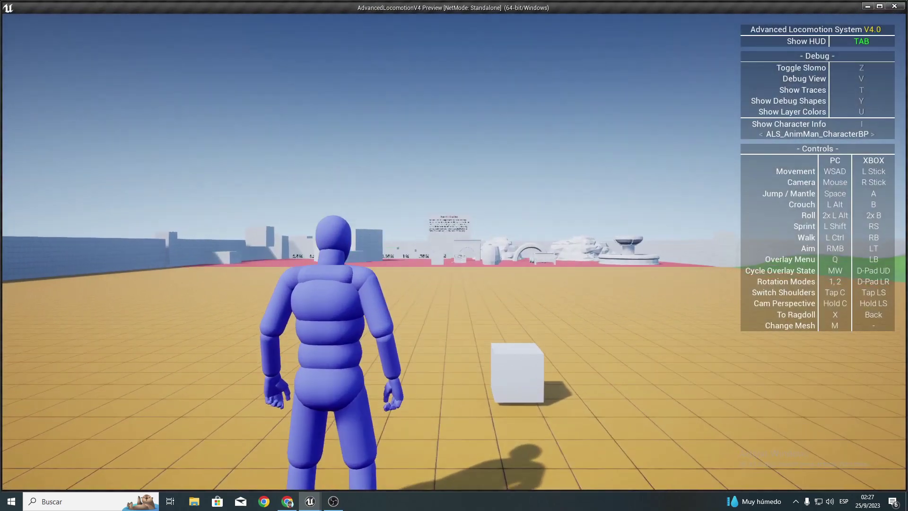
# Step: Walk the character to the cube and trigger Destruir so the 'Programando mi Video Juego' title shows and hides
pyautogui.press('Tab')
pyautogui.press('w')
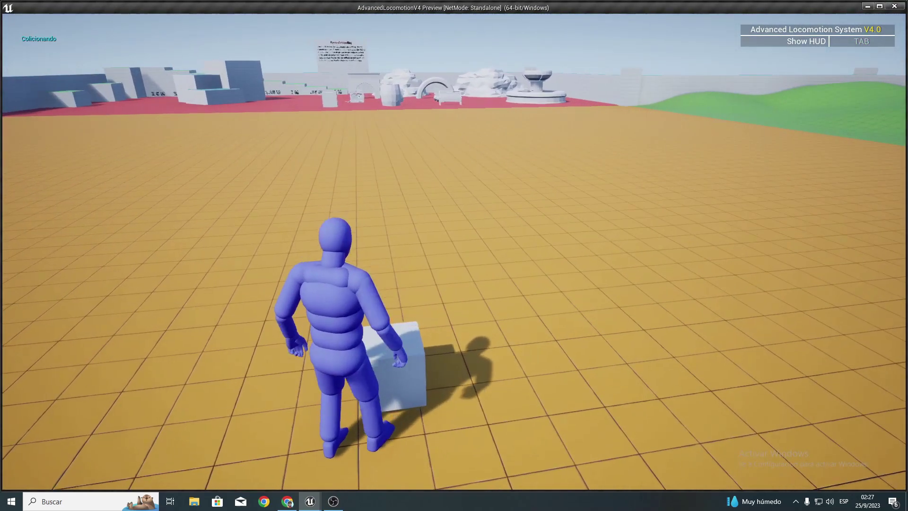
pyautogui.press('a')
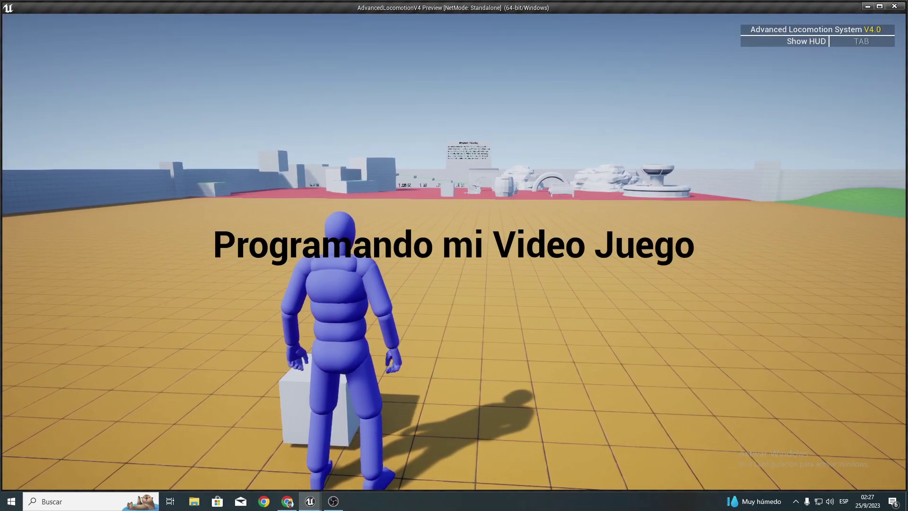
pyautogui.press('a')
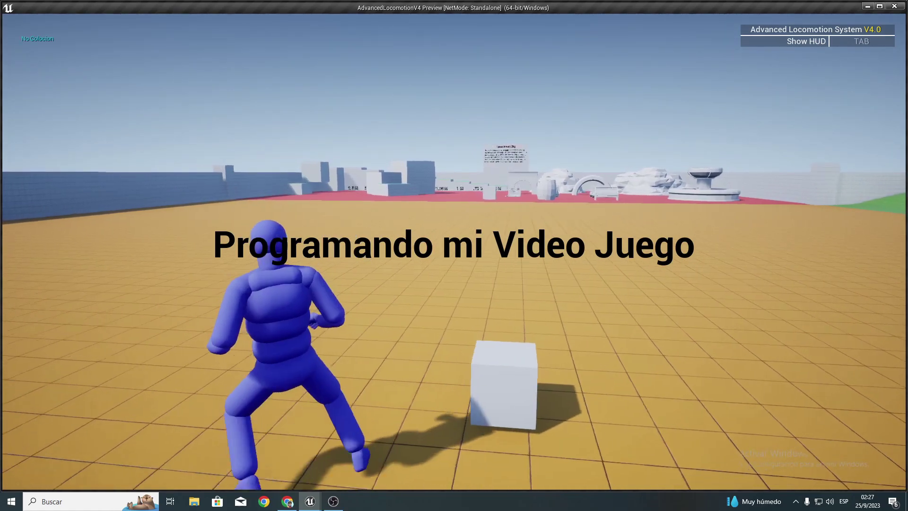
pyautogui.press('w')
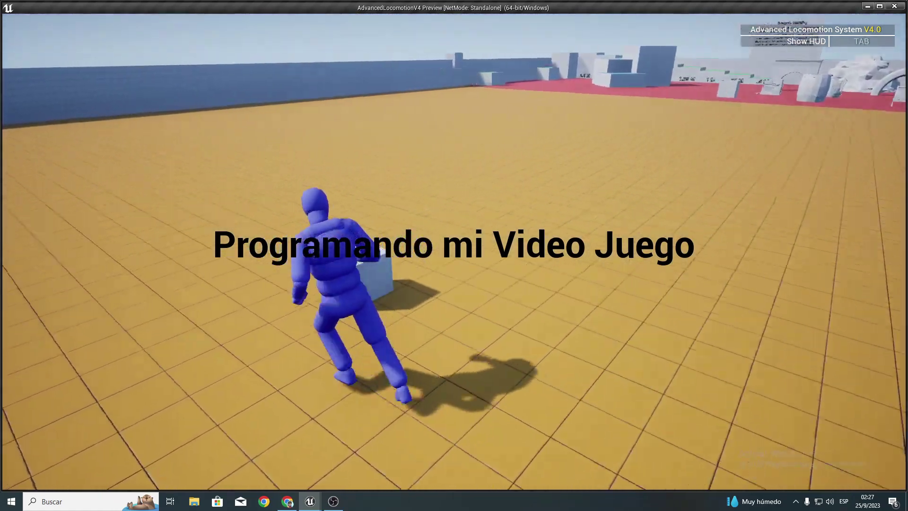
pyautogui.press('a')
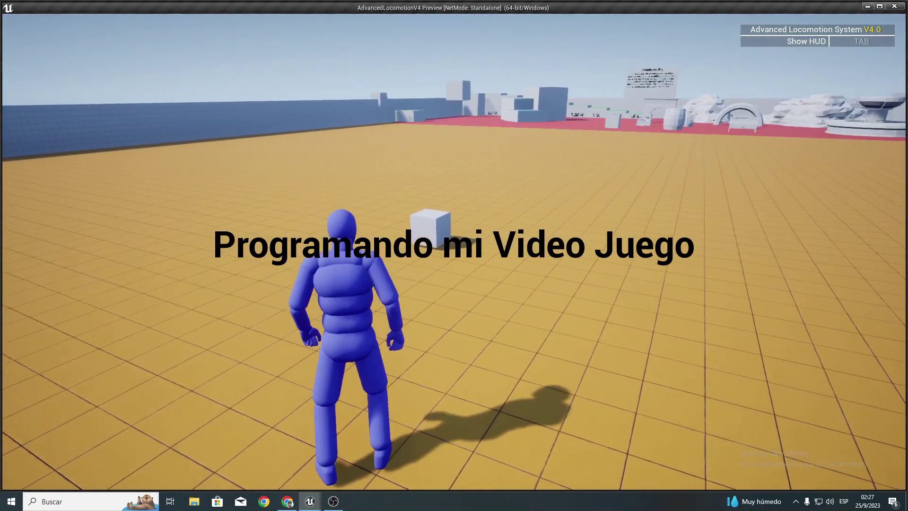
pyautogui.press('w')
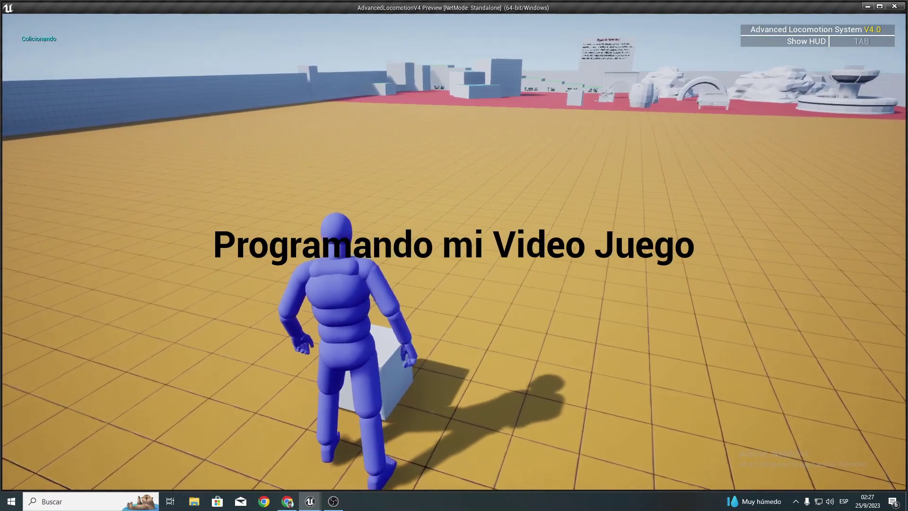
pyautogui.press('w')
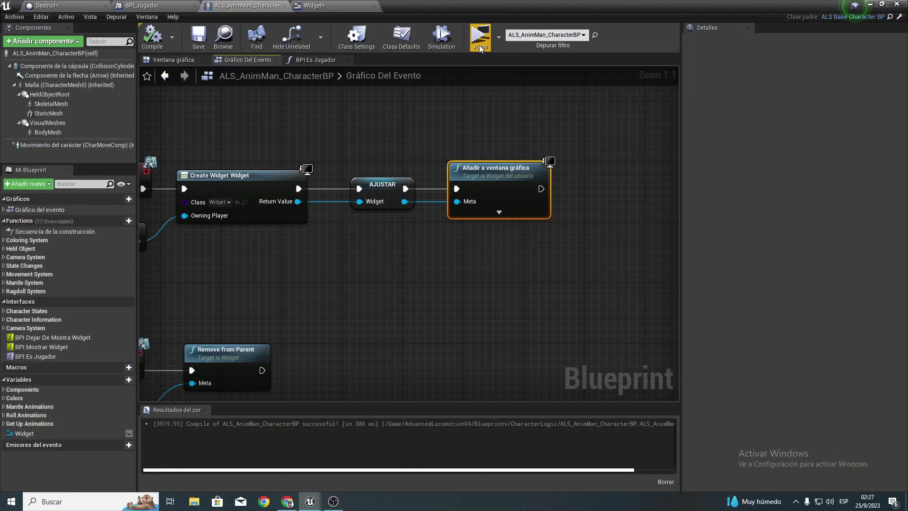
# Step: Replay the level, walk into the cube once more, and end the play test
pyautogui.click(481, 47)
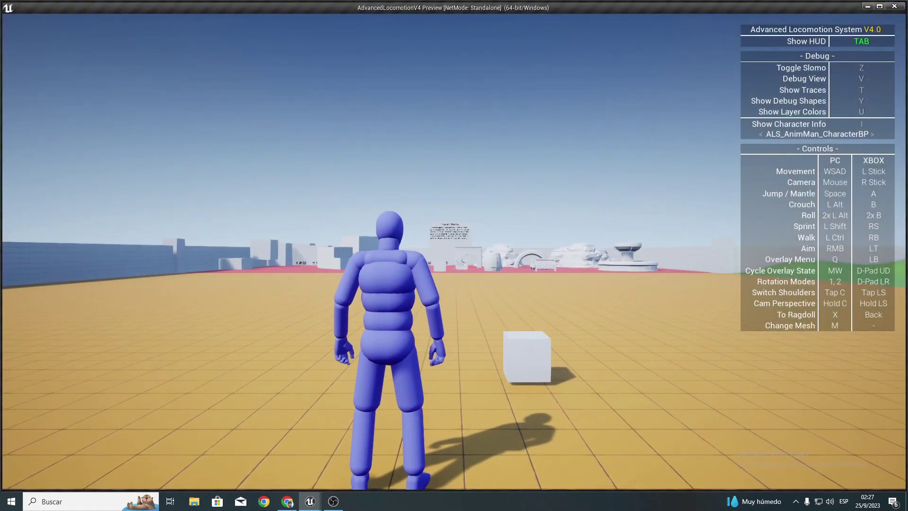
pyautogui.press('w')
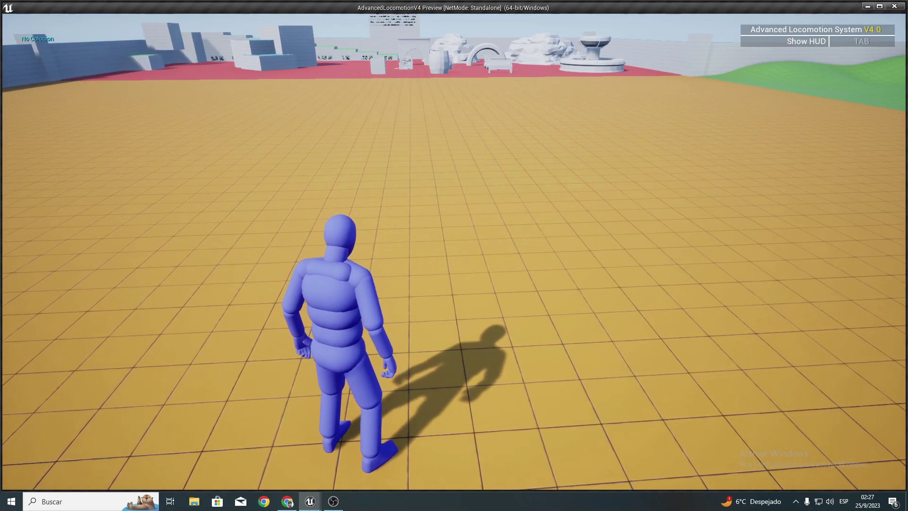
pyautogui.press('Escape')
# Step: Move the Evento BPI Dejar De Mostra Widget group up near the show-widget chain, then return to Destruir
pyautogui.scroll(-1, 370, 149)
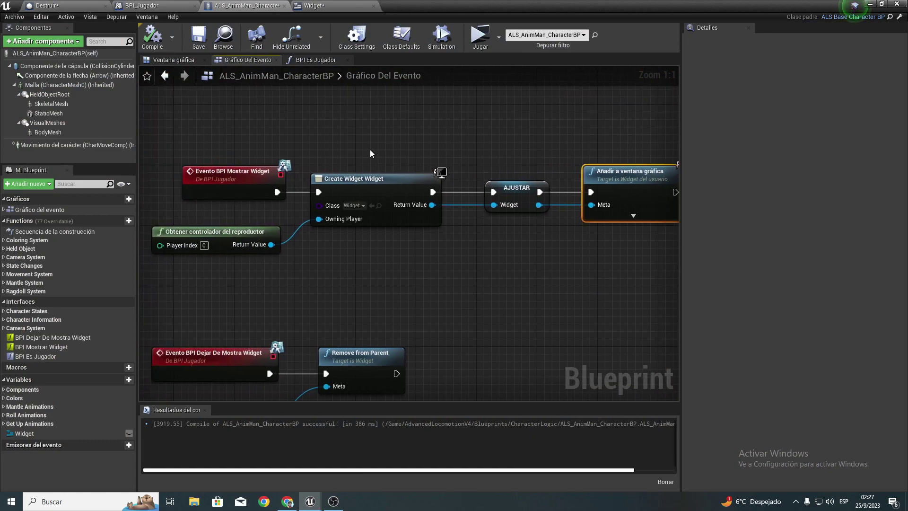
pyautogui.scroll(-2, 399, 192)
pyautogui.moveTo(368, 358); pyautogui.dragTo(325, 308, button='right')
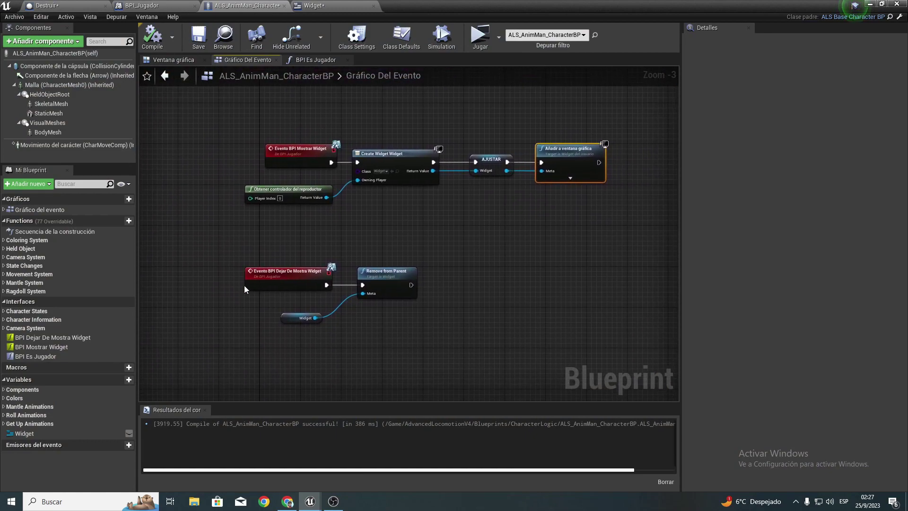
pyautogui.click(299, 319)
pyautogui.moveTo(298, 319); pyautogui.dragTo(298, 304)
pyautogui.moveTo(235, 258); pyautogui.dragTo(424, 312)
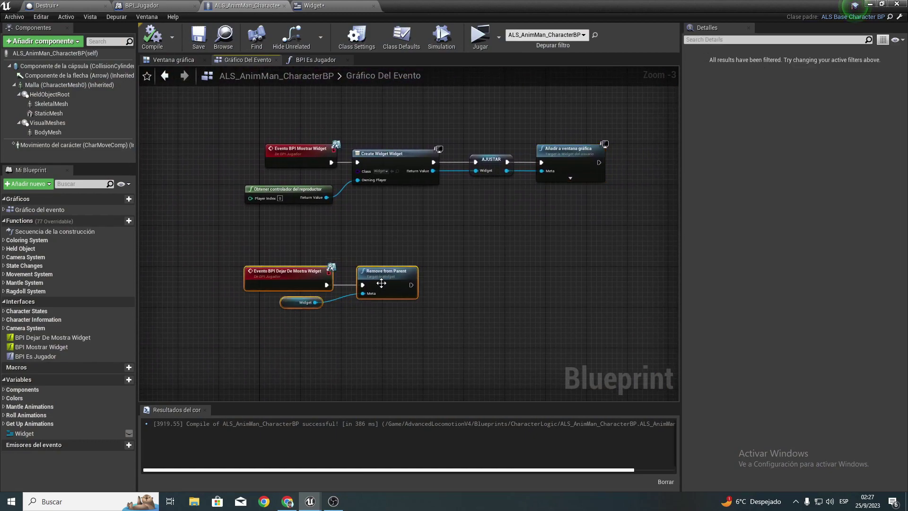
pyautogui.moveTo(384, 288)
pyautogui.mouseDown()
pyautogui.moveTo(424, 258)
pyautogui.moveTo(414, 253)
pyautogui.mouseUp()
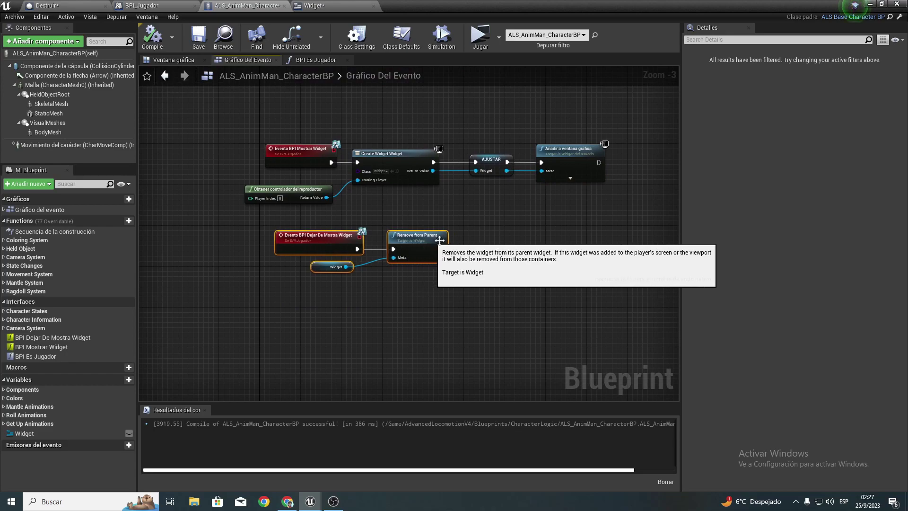
pyautogui.click(118, 5)
pyautogui.click(48, 5)
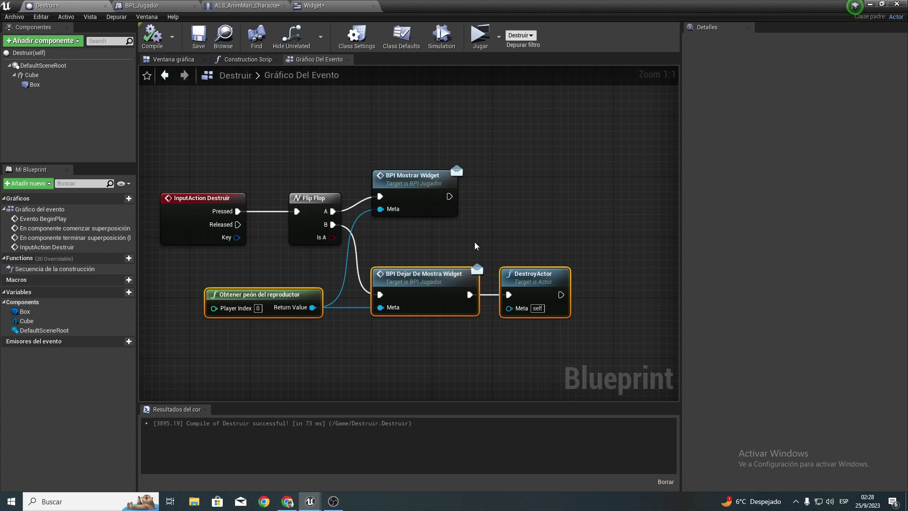
# Step: Deselect the nodes in the Destruir graph and close the Destruir blueprint editor
pyautogui.moveTo(475, 229); pyautogui.dragTo(406, 230, button='right')
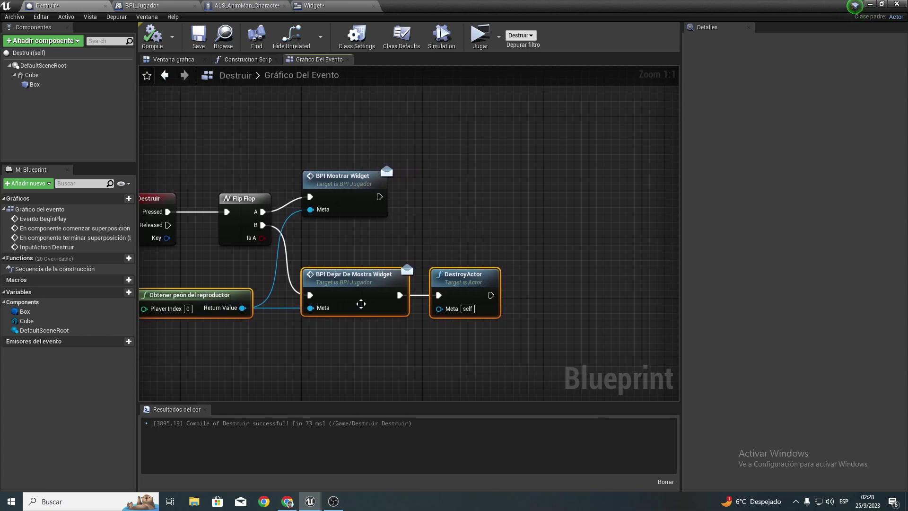
pyautogui.click(515, 246)
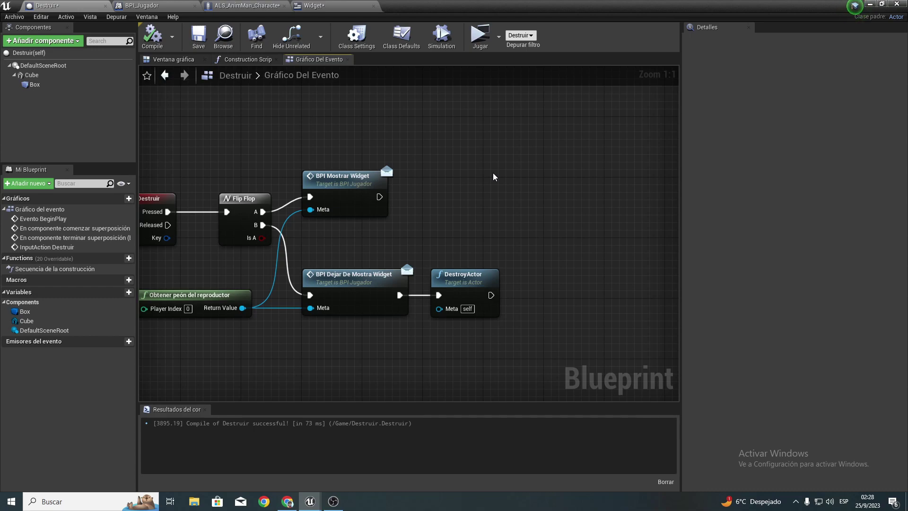
pyautogui.click(898, 4)
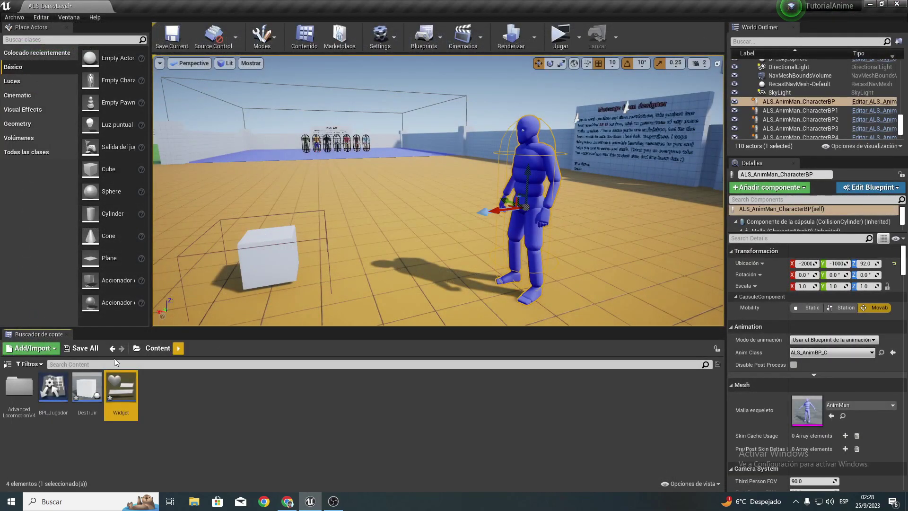
# Step: Save the level, Destruir and Widget blueprints with Save All, keeping every asset checked
pyautogui.click(80, 348)
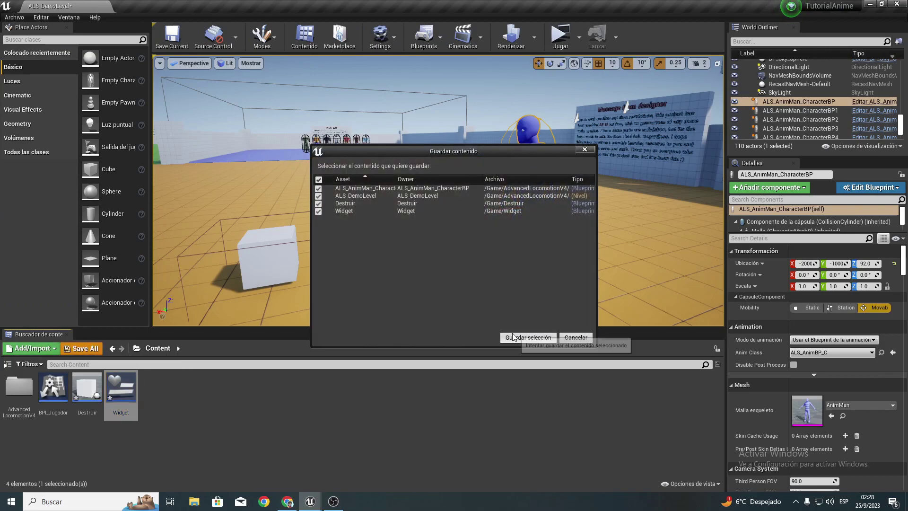
pyautogui.click(513, 337)
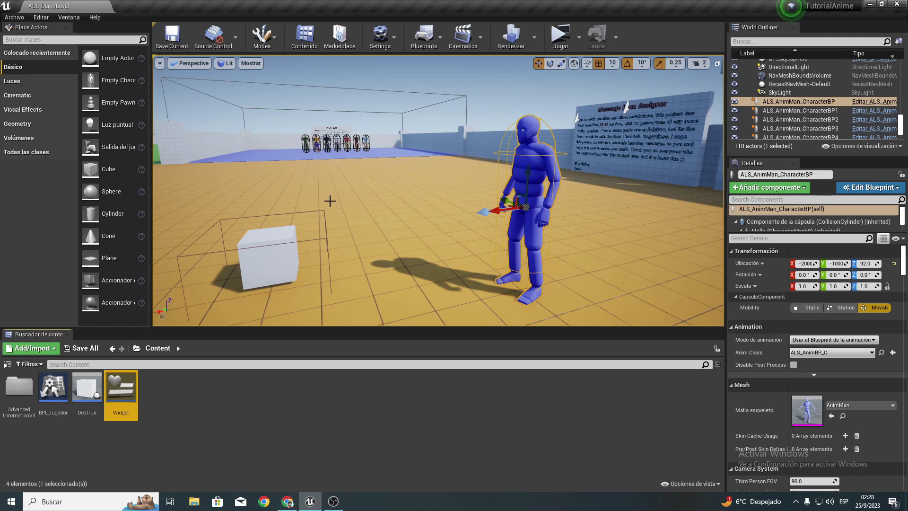
pyautogui.click(230, 431)
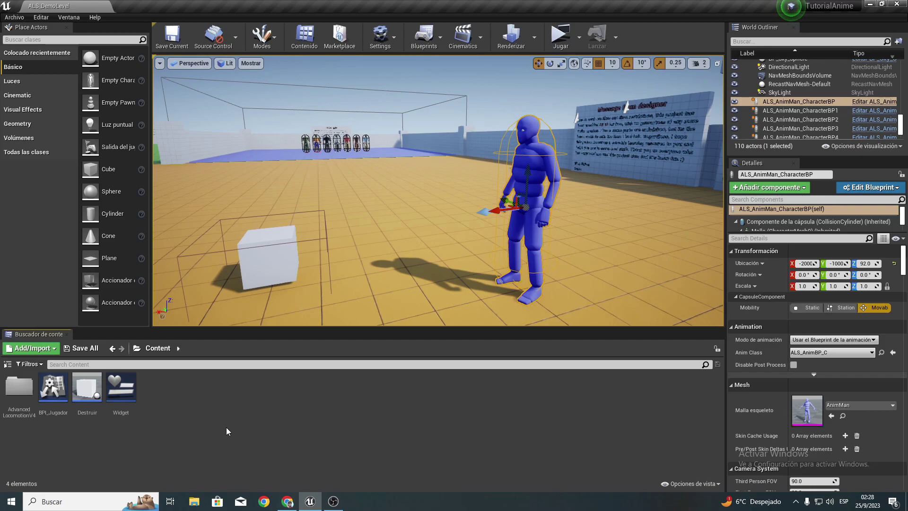
# Step: Open ALS_AnimMan_CharacterBP, bring the Event Tick section into view, and add a new variable
pyautogui.click(875, 102)
pyautogui.scroll(-3, 379, 213)
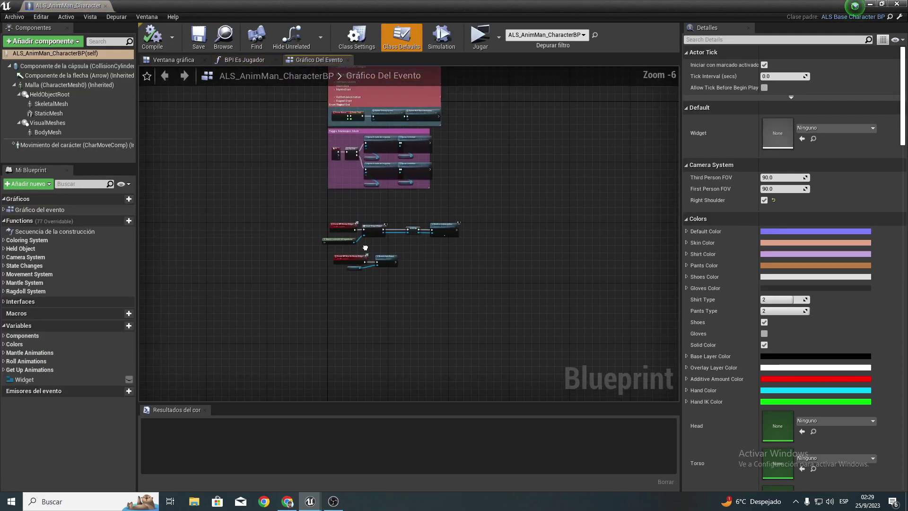
pyautogui.scroll(4, 380, 320)
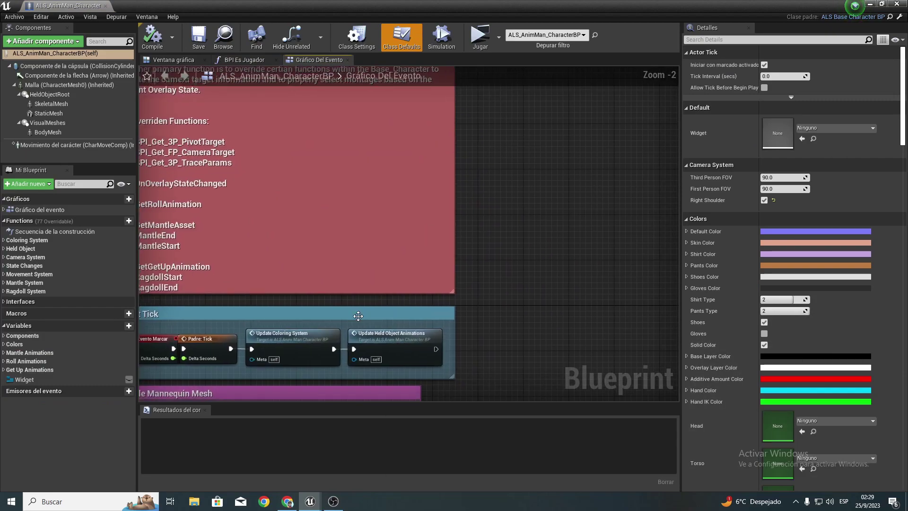
pyautogui.moveTo(380, 320); pyautogui.dragTo(466, 263, button='right')
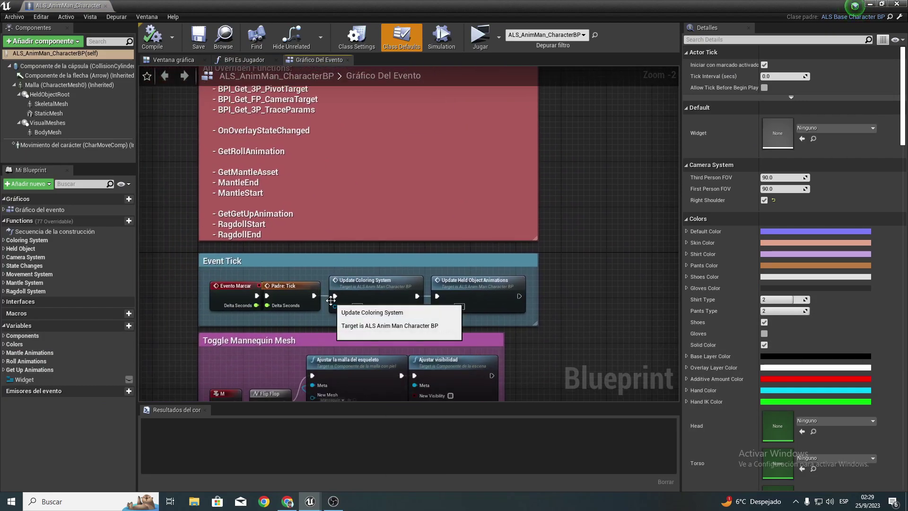
pyautogui.scroll(1, 313, 295)
pyautogui.scroll(1, 313, 295)
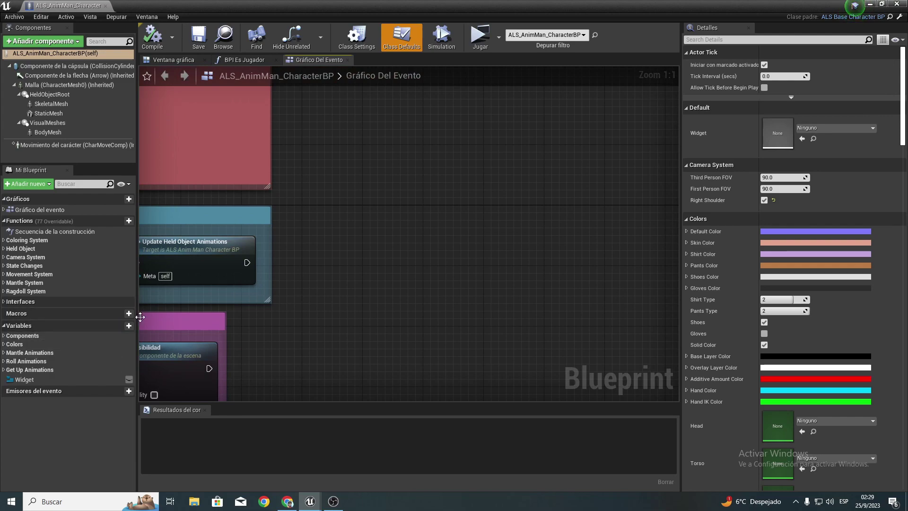
pyautogui.click(127, 326)
pyautogui.write('Variable')
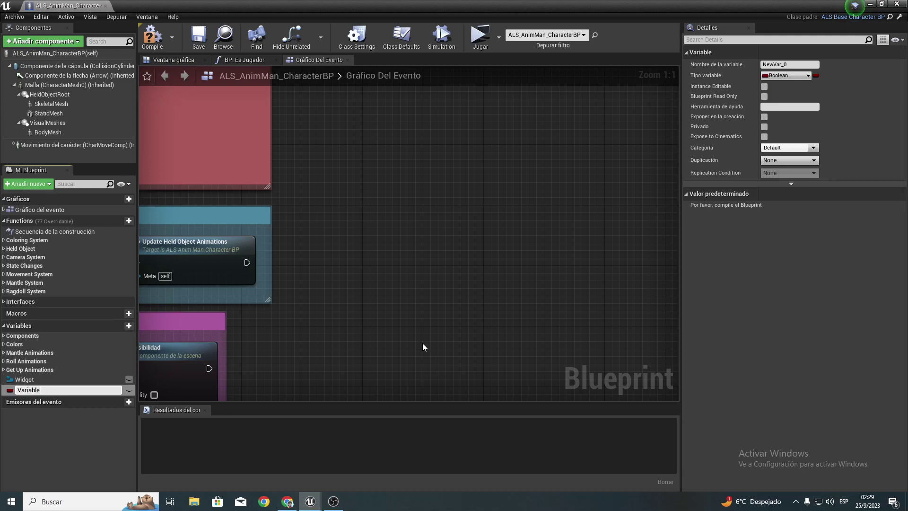
# Step: Name the new variable Salud and change its type to Float
pyautogui.press('Return')
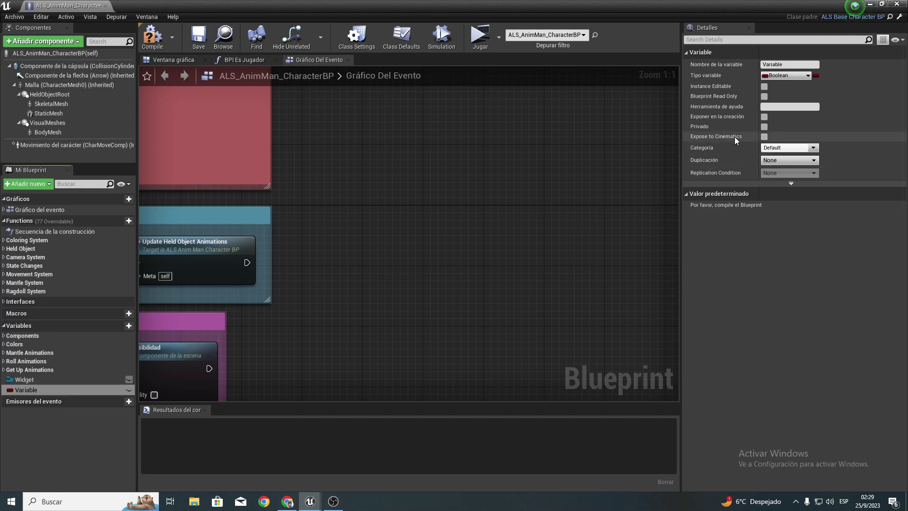
pyautogui.click(787, 77)
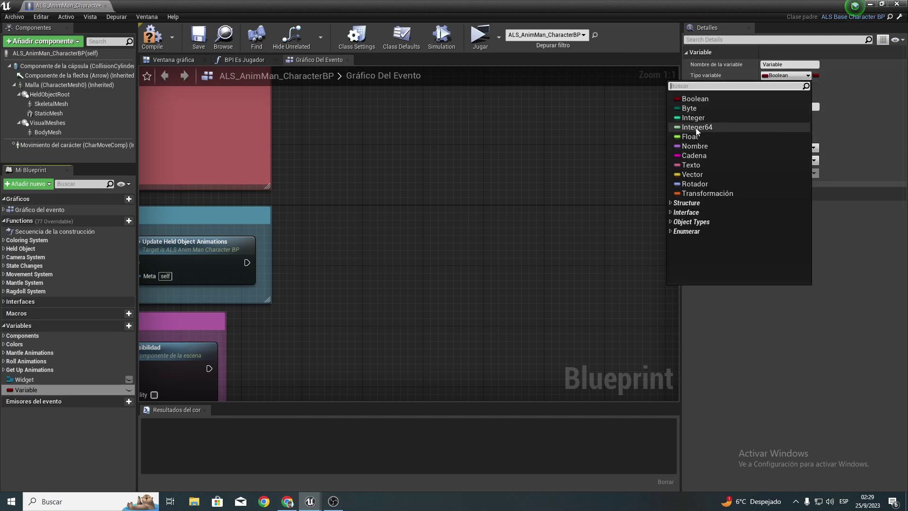
pyautogui.click(692, 136)
pyautogui.click(800, 63)
pyautogui.write('Salud')
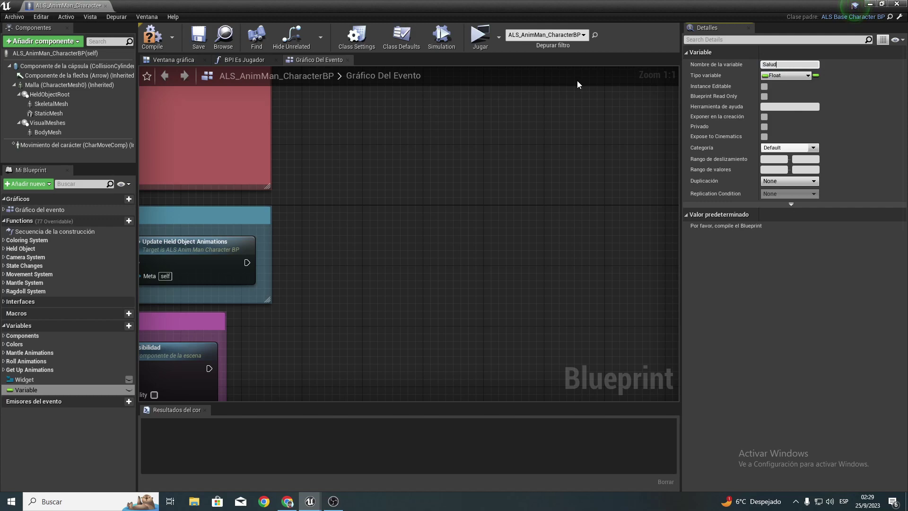
pyautogui.press('Return')
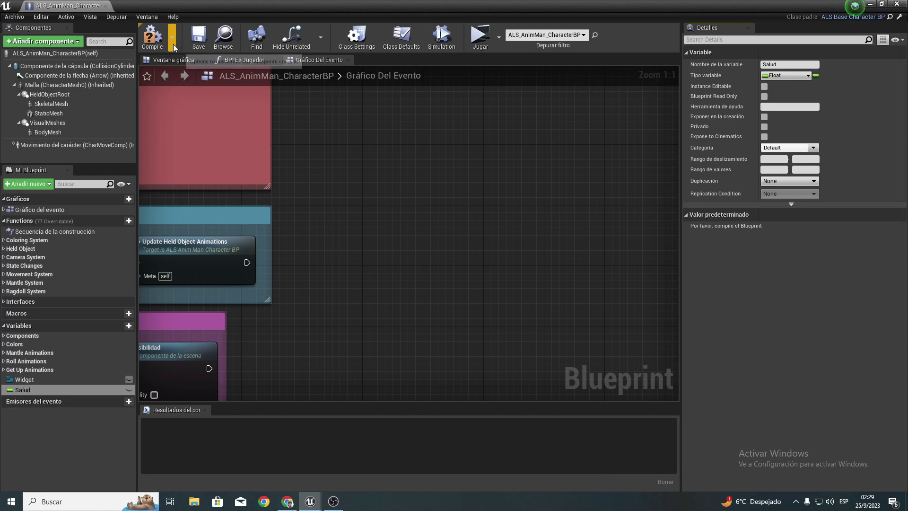
# Step: Compile and give Salud a default value of 100.0
pyautogui.click(152, 37)
pyautogui.click(768, 229)
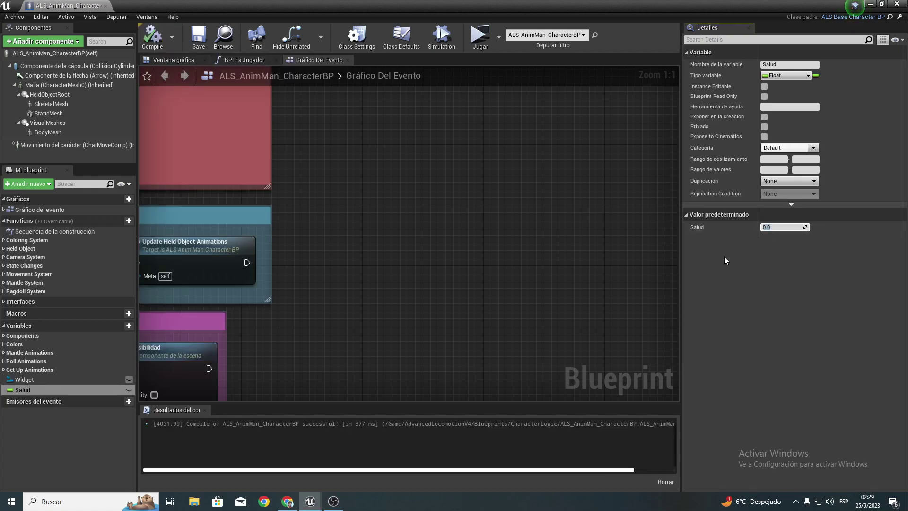
pyautogui.write('100')
pyautogui.press('Return')
pyautogui.moveTo(344, 402); pyautogui.dragTo(341, 348, button='right')
pyautogui.moveTo(324, 274); pyautogui.dragTo(313, 304, button='right')
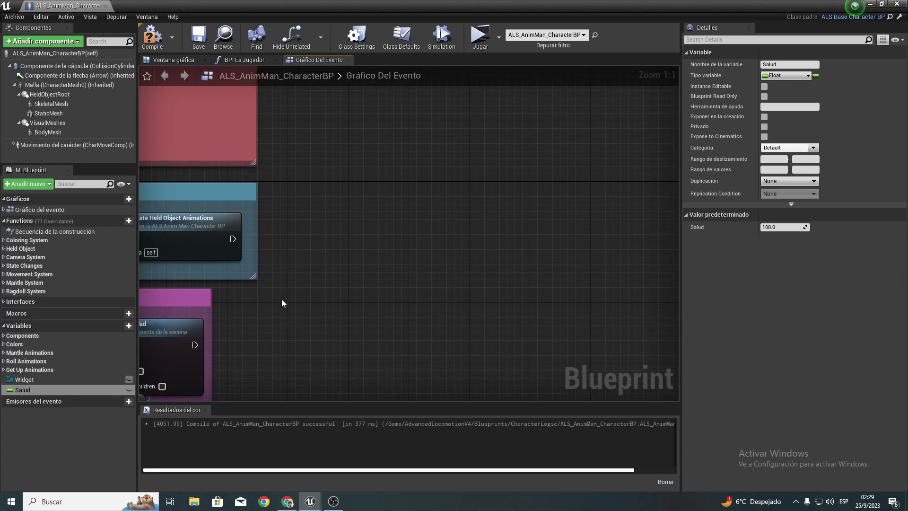
# Step: Add a Float variable named RestarSalud, recompile with F7, and set its default to 1.0
pyautogui.click(128, 326)
pyautogui.write('RestarSalud')
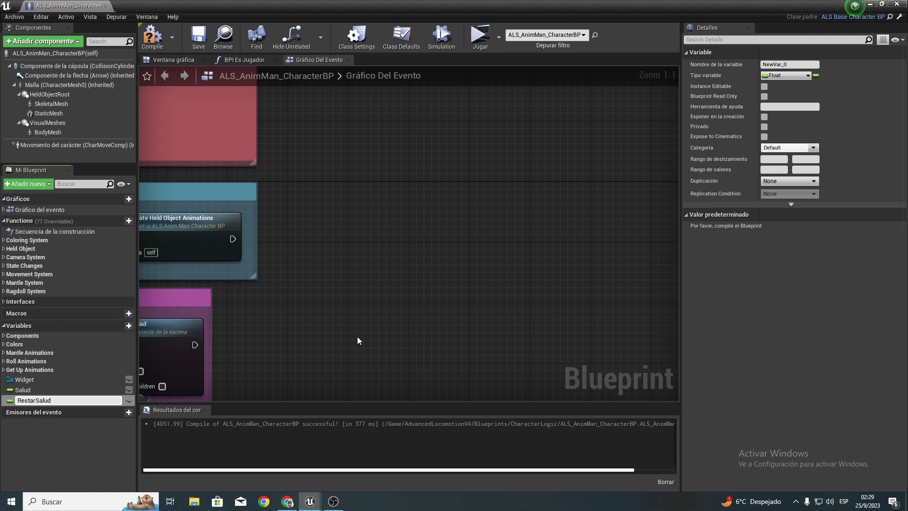
pyautogui.press('Return')
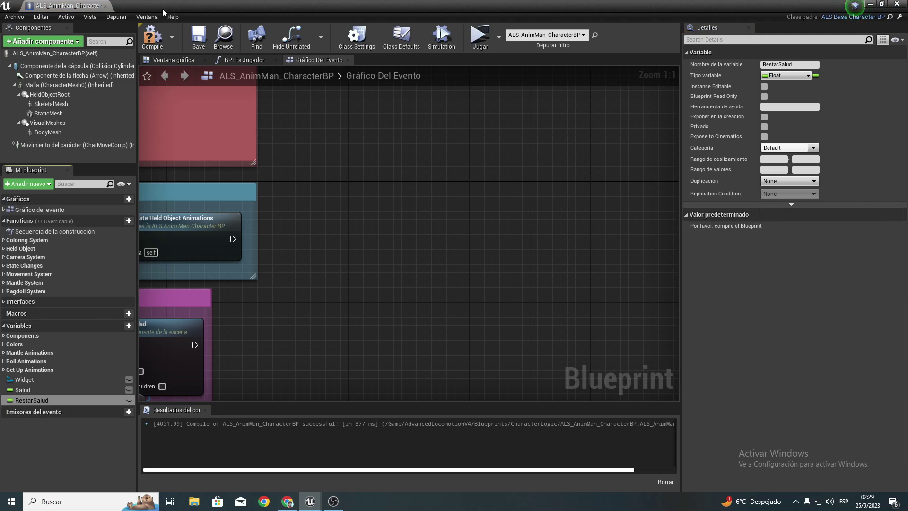
pyautogui.press('F7')
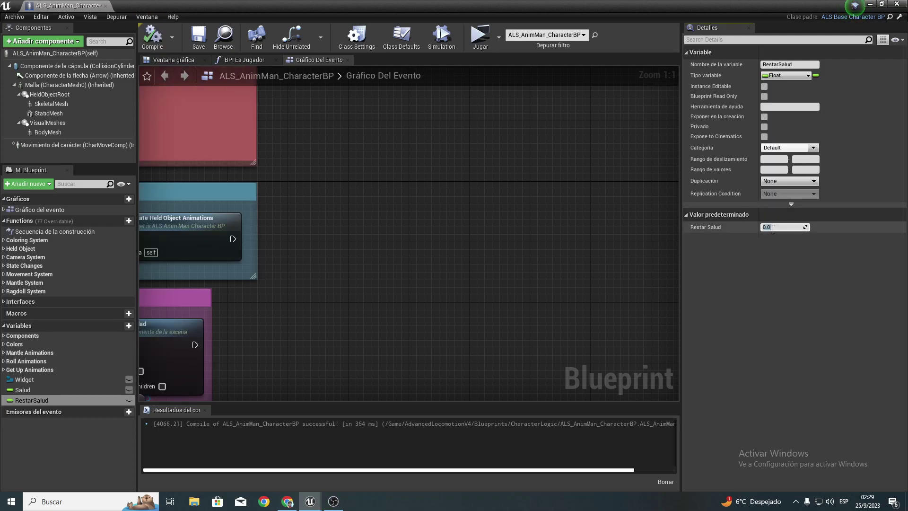
pyautogui.write('1')
pyautogui.press('Return')
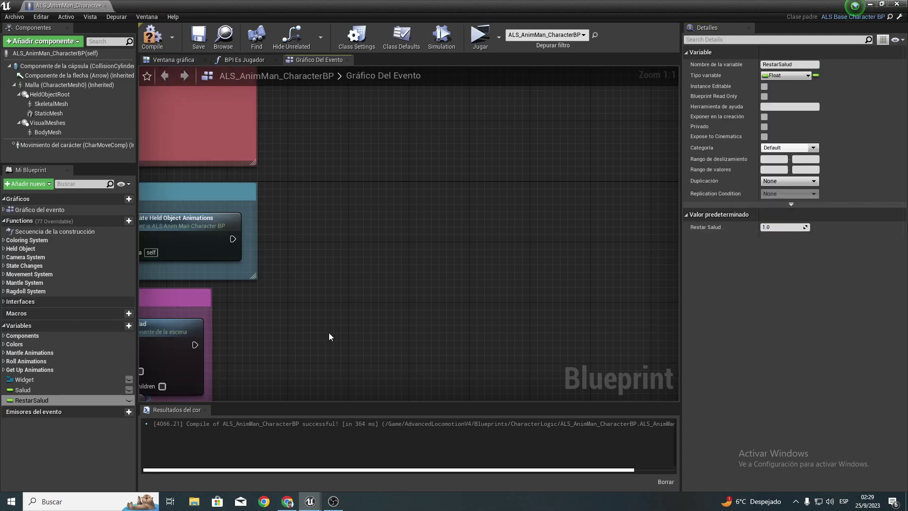
# Step: Add a Set Salud node and wire it into the execution flow
pyautogui.moveTo(24, 388); pyautogui.dragTo(349, 235)
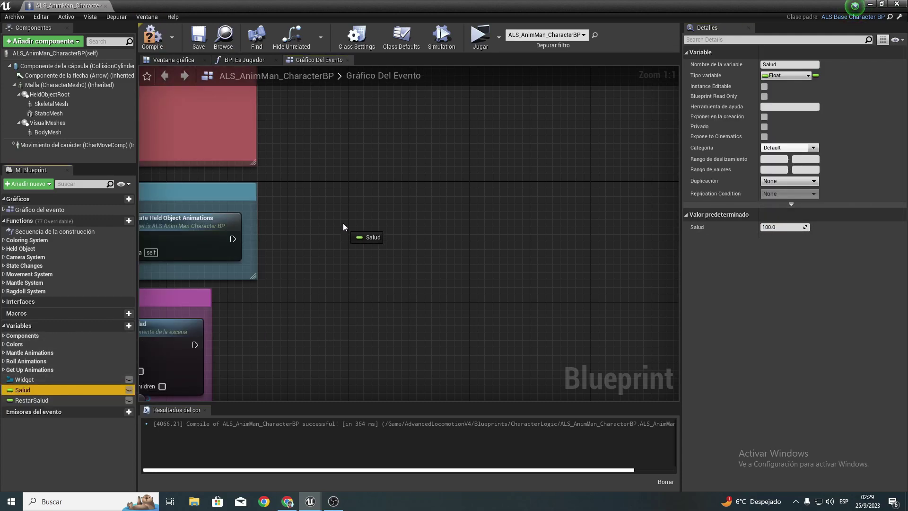
pyautogui.click(366, 248)
pyautogui.moveTo(233, 239); pyautogui.dragTo(322, 236)
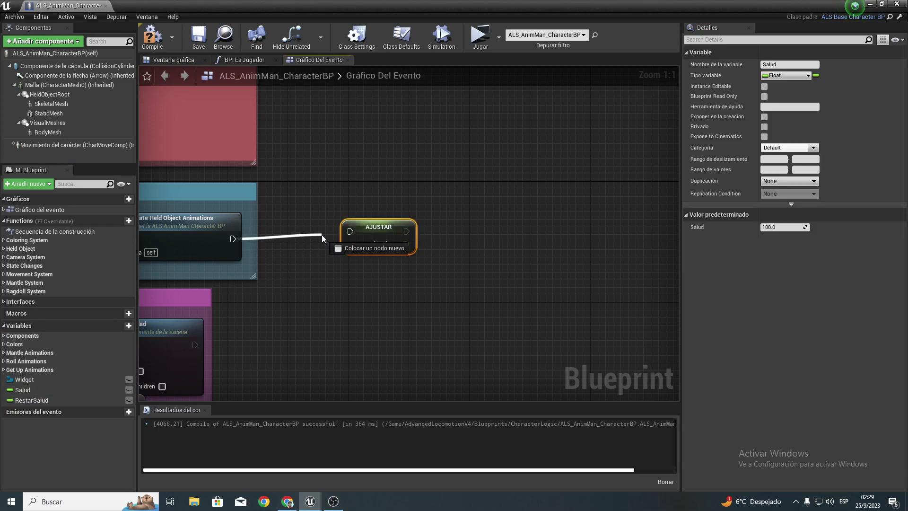
pyautogui.moveTo(322, 234); pyautogui.dragTo(425, 242)
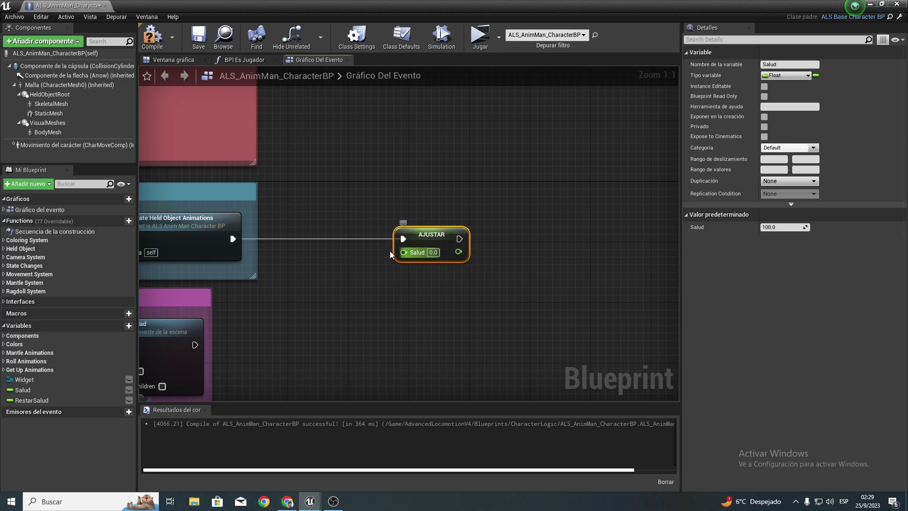
# Step: Add a Restar Salud getter with a float subtract node feeding the Set Salud input
pyautogui.moveTo(29, 400)
pyautogui.mouseDown()
pyautogui.moveTo(265, 283)
pyautogui.moveTo(335, 289)
pyautogui.mouseUp()
pyautogui.write('-')
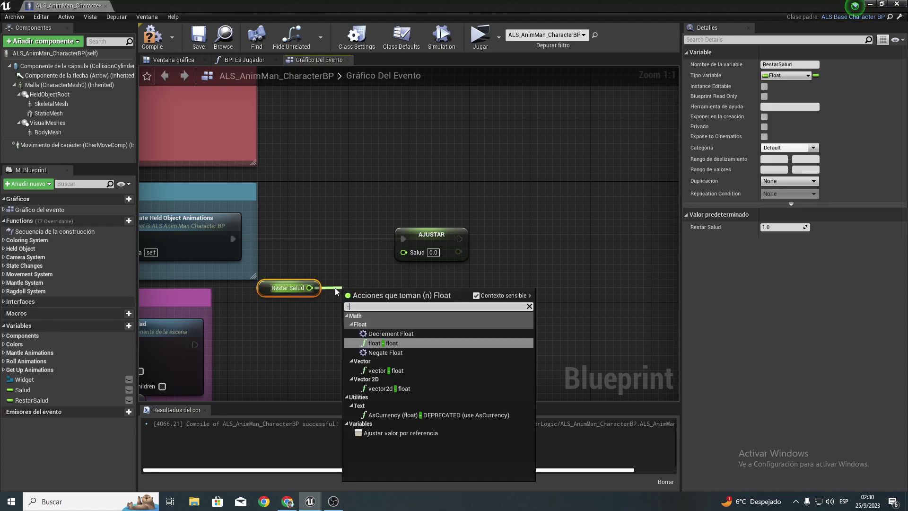
pyautogui.press('Return')
pyautogui.moveTo(403, 301); pyautogui.dragTo(415, 255)
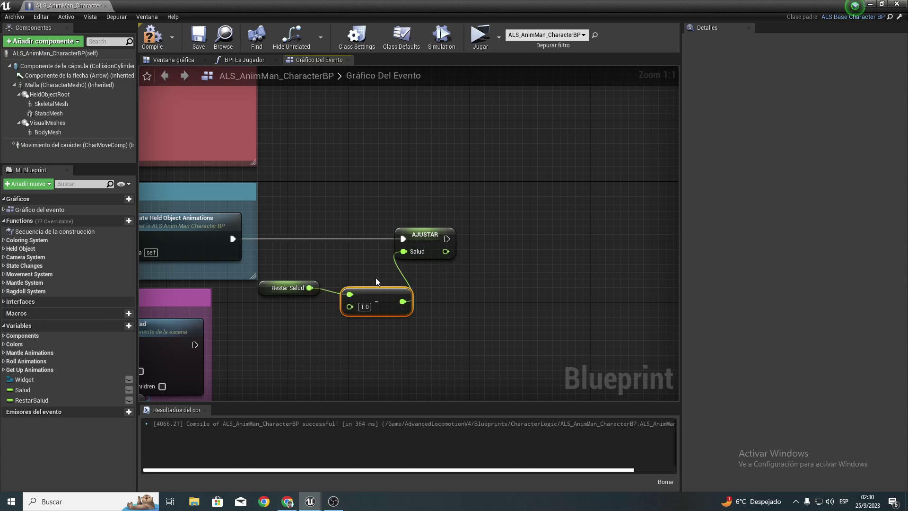
pyautogui.click(349, 277)
# Step: Move Restar Salud to the subtract's B pin and wire a Salud getter into A
pyautogui.click(381, 306)
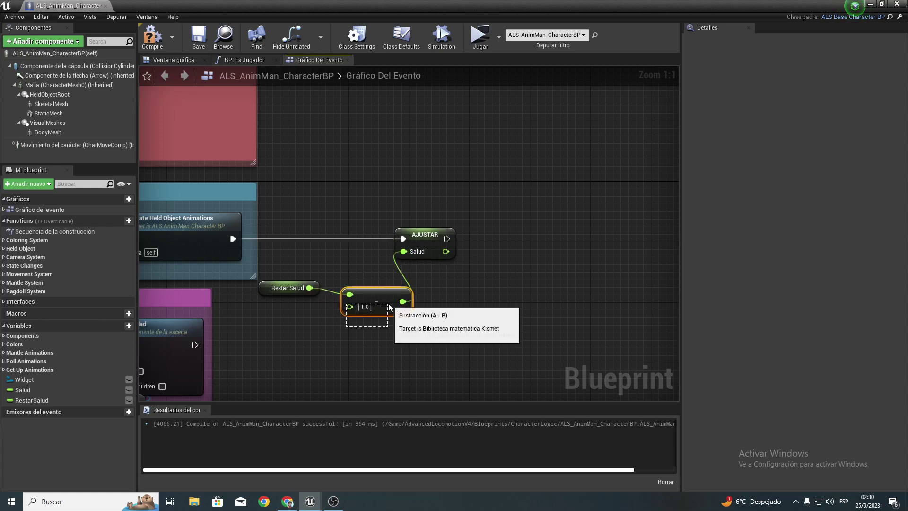
pyautogui.moveTo(271, 260); pyautogui.dragTo(278, 334)
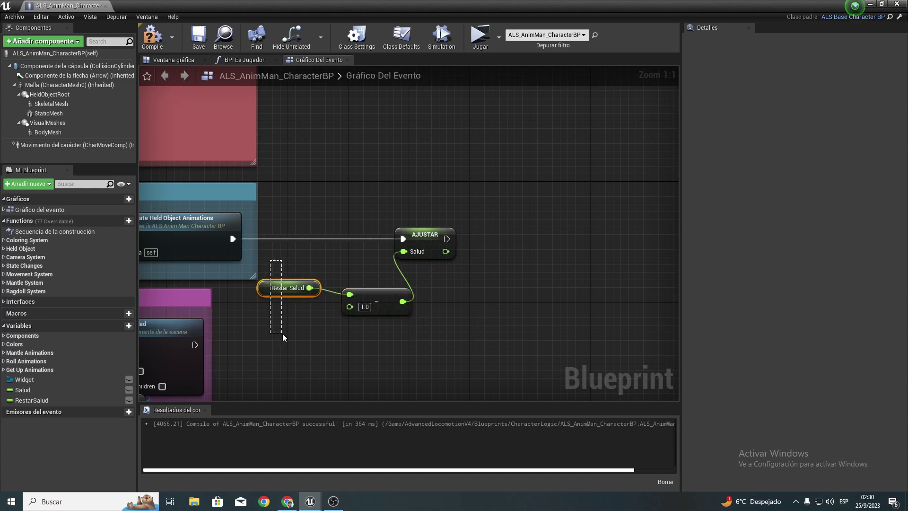
pyautogui.moveTo(283, 334); pyautogui.dragTo(284, 335)
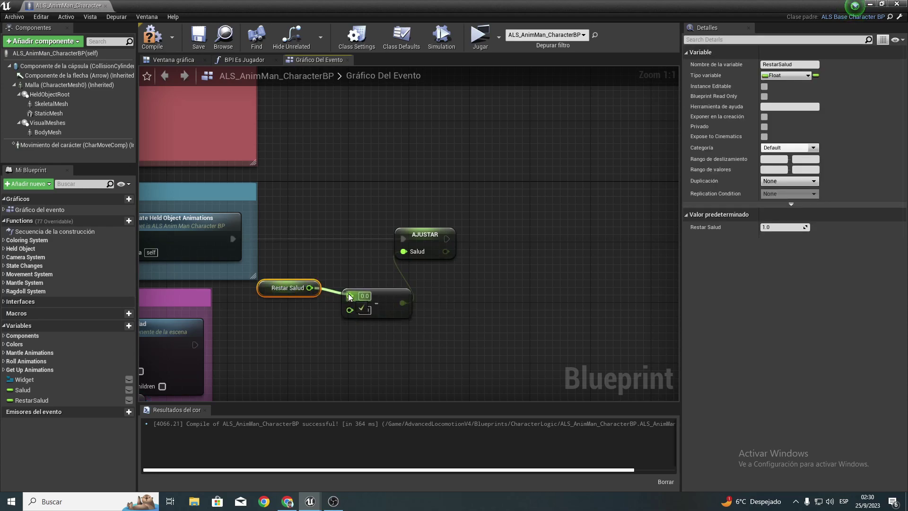
pyautogui.keyDown('ctrl'); pyautogui.moveTo(350, 295); pyautogui.dragTo(286, 324); pyautogui.keyUp('ctrl')
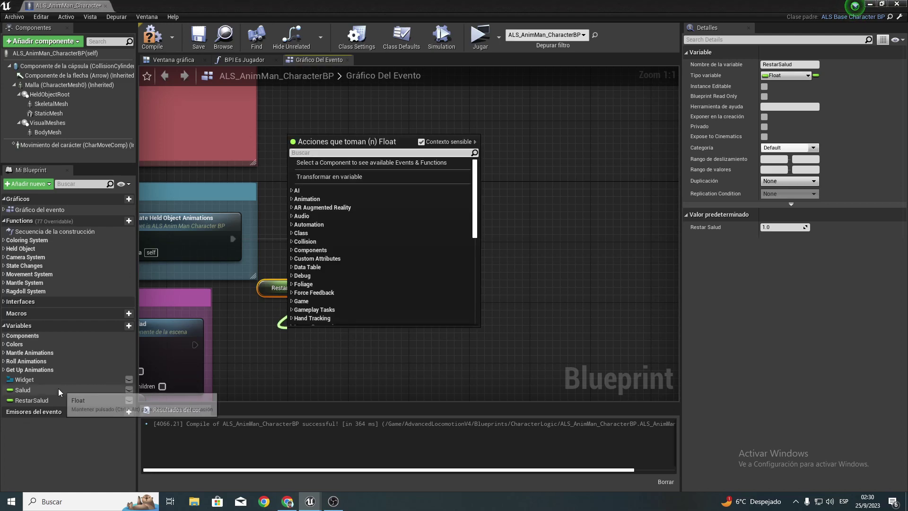
pyautogui.moveTo(22, 390); pyautogui.dragTo(286, 269)
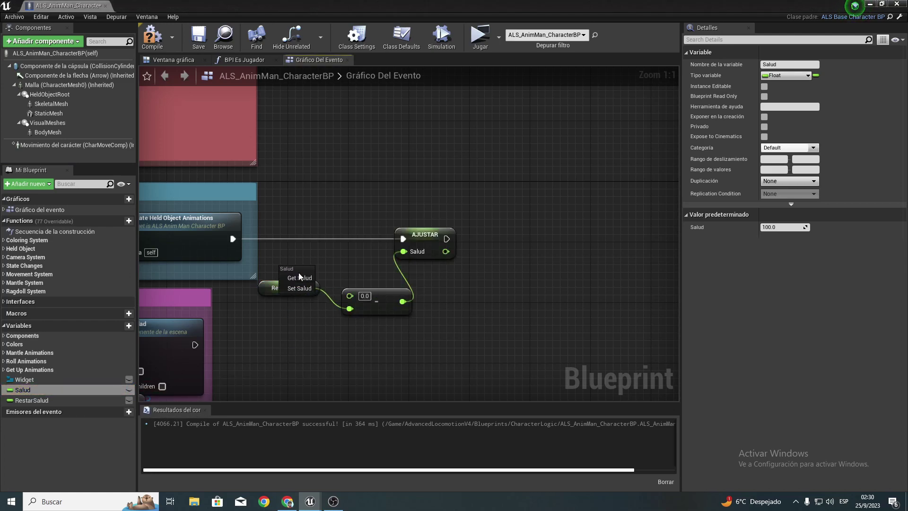
pyautogui.click(299, 278)
pyautogui.moveTo(332, 272); pyautogui.dragTo(349, 295)
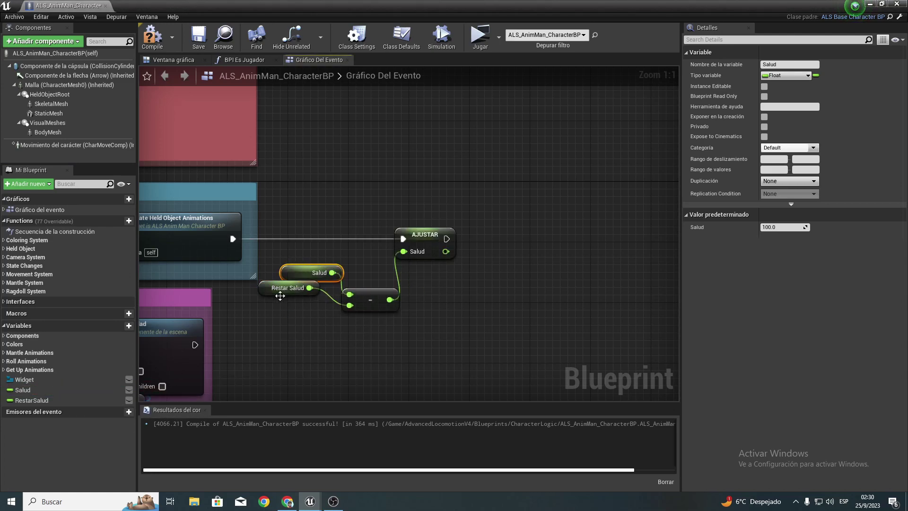
# Step: Tidy the Salud and Restar Salud getters beside the subtract and Set Salud nodes
pyautogui.moveTo(264, 294); pyautogui.dragTo(279, 316)
pyautogui.moveTo(283, 273); pyautogui.dragTo(283, 289)
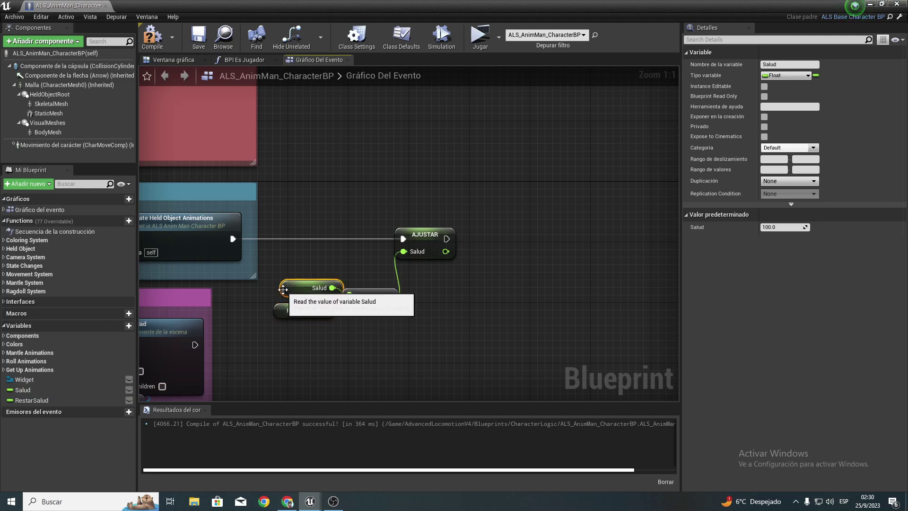
pyautogui.moveTo(283, 290); pyautogui.dragTo(191, 297, button='right')
pyautogui.click(343, 263)
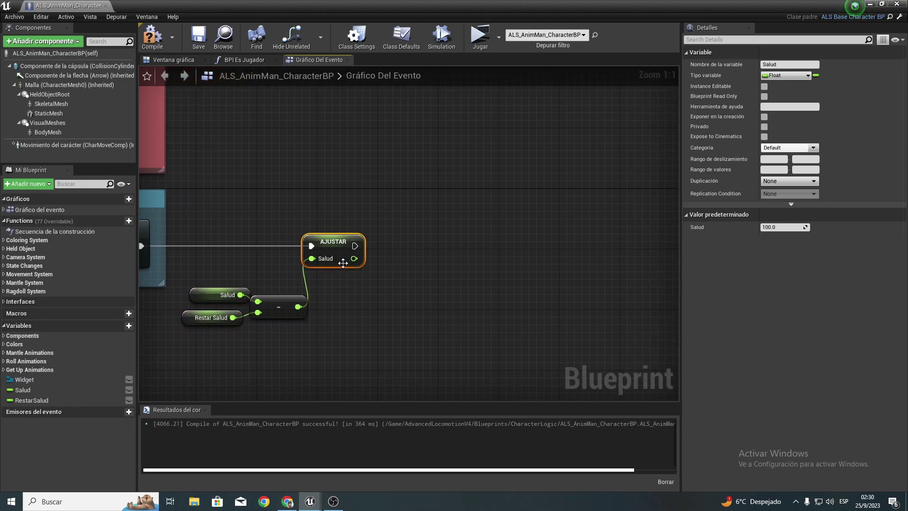
pyautogui.moveTo(354, 259)
pyautogui.mouseDown()
pyautogui.moveTo(384, 261)
pyautogui.moveTo(423, 243)
pyautogui.mouseUp()
# Step: Add a Mostrar texto node after Set Salud and feed it the new Salud value
pyautogui.click(391, 234)
pyautogui.write('m')
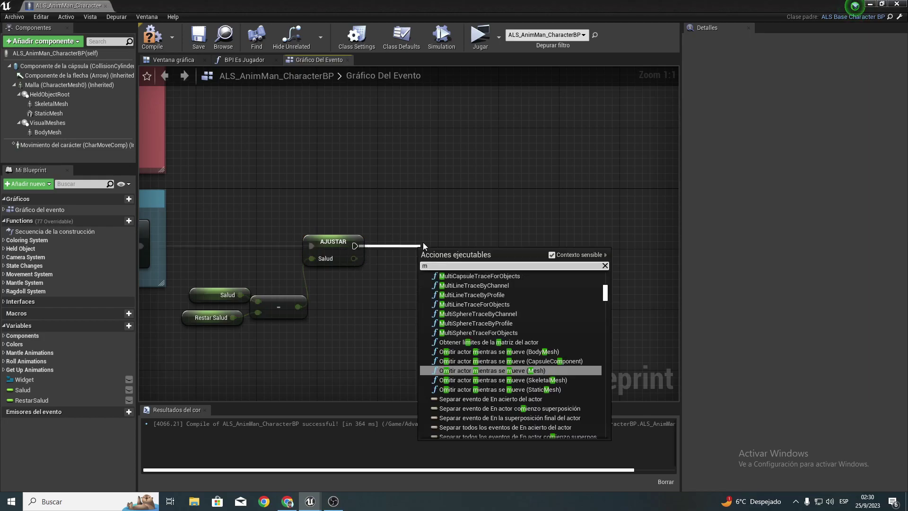
pyautogui.write('ostrar')
pyautogui.press('Return')
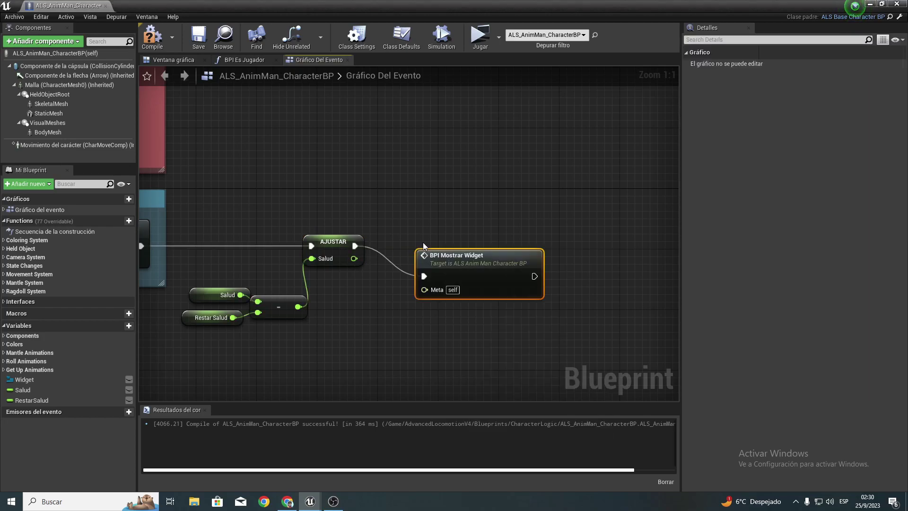
pyautogui.press('Delete')
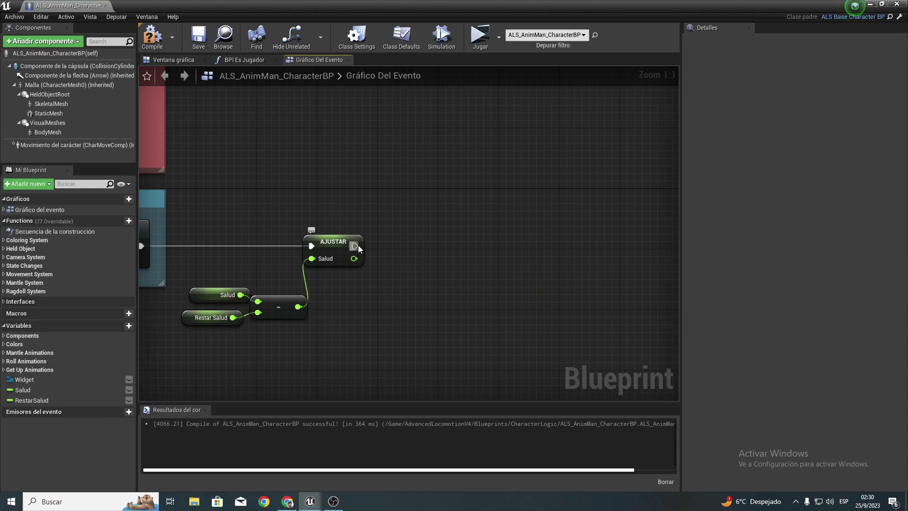
pyautogui.moveTo(359, 245); pyautogui.dragTo(401, 234)
pyautogui.write('mostra')
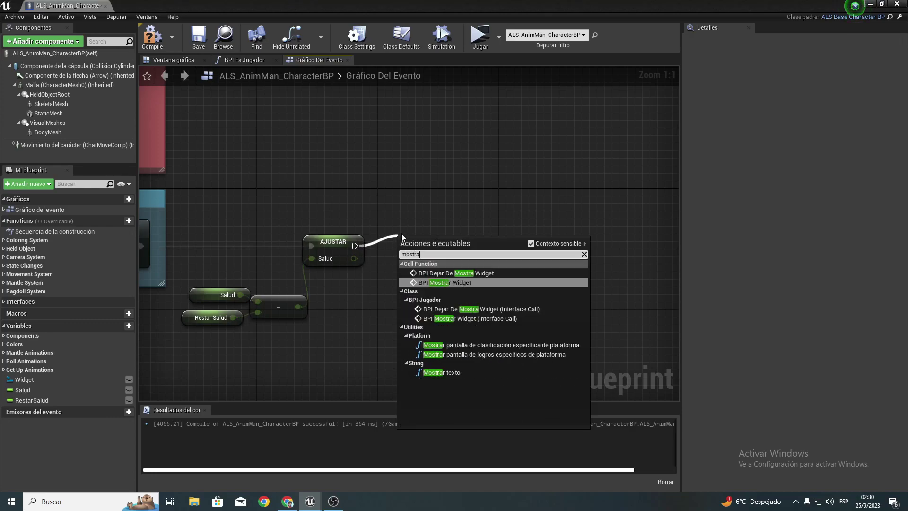
pyautogui.press('Down')
pyautogui.press('Down')
pyautogui.press('Down')
pyautogui.press('Down')
pyautogui.press('Down')
pyautogui.press('Return')
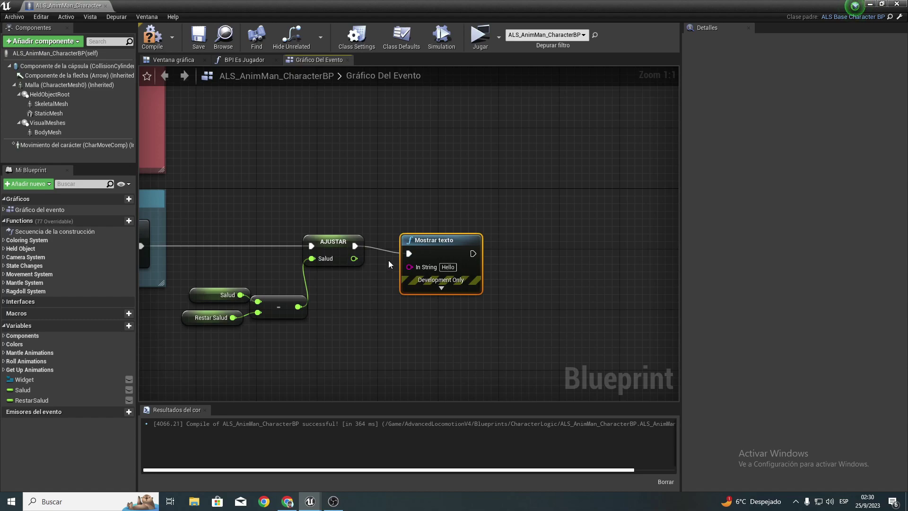
pyautogui.moveTo(430, 240); pyautogui.dragTo(529, 240)
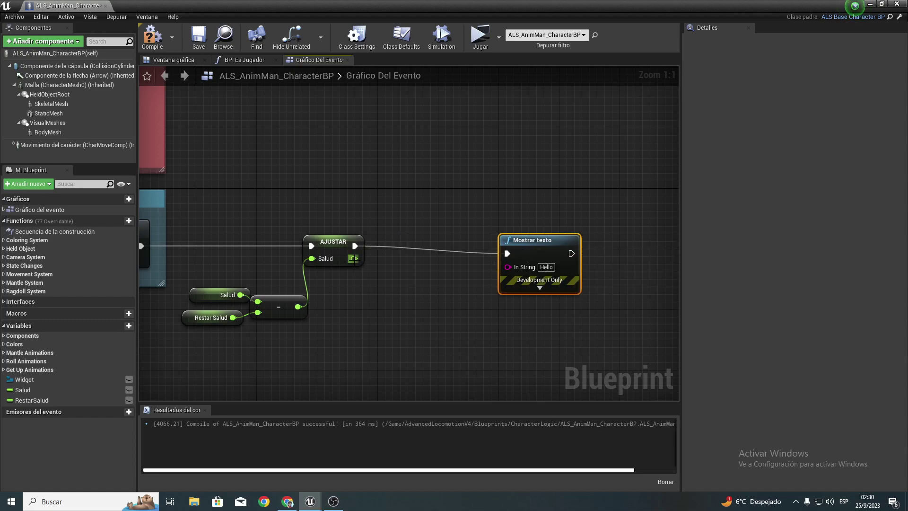
pyautogui.moveTo(354, 258); pyautogui.dragTo(507, 267)
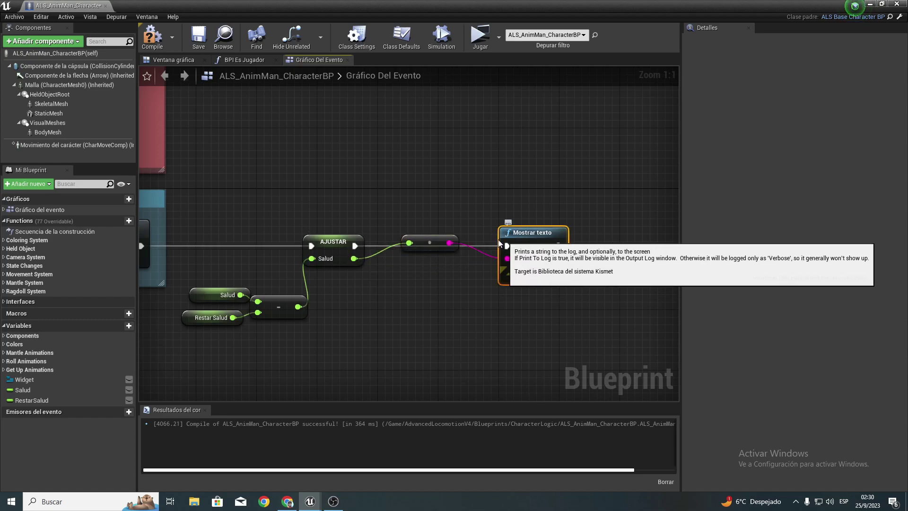
pyautogui.moveTo(429, 242); pyautogui.dragTo(437, 266)
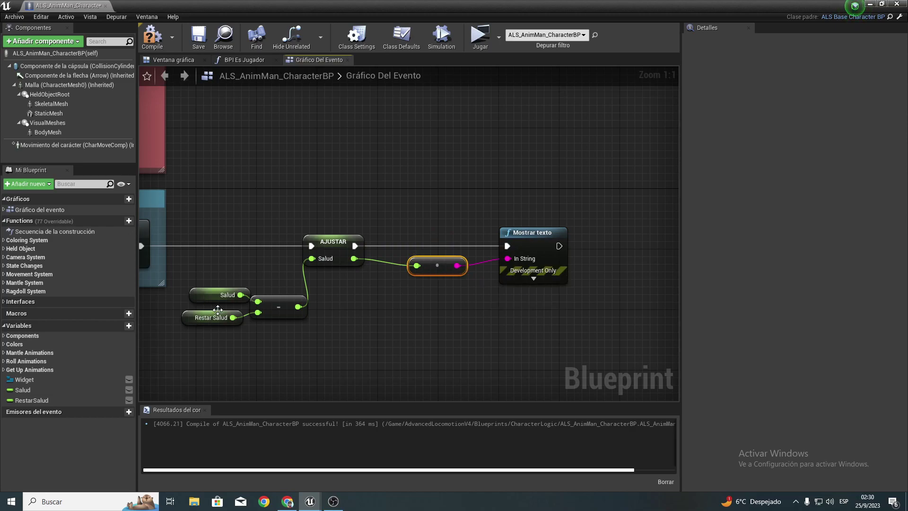
# Step: Compile the blueprint, test-play the level to watch Salud fall, then stop with Esc
pyautogui.click(154, 35)
pyautogui.click(480, 35)
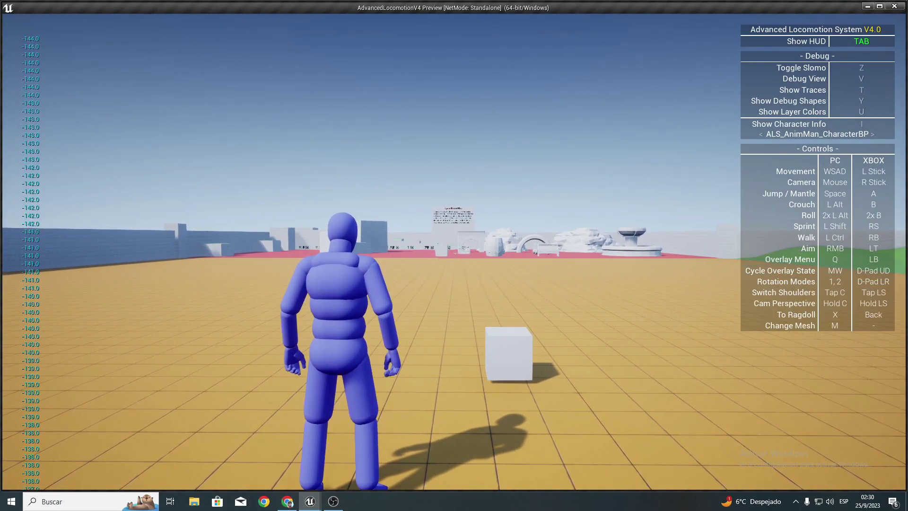
pyautogui.press('Escape')
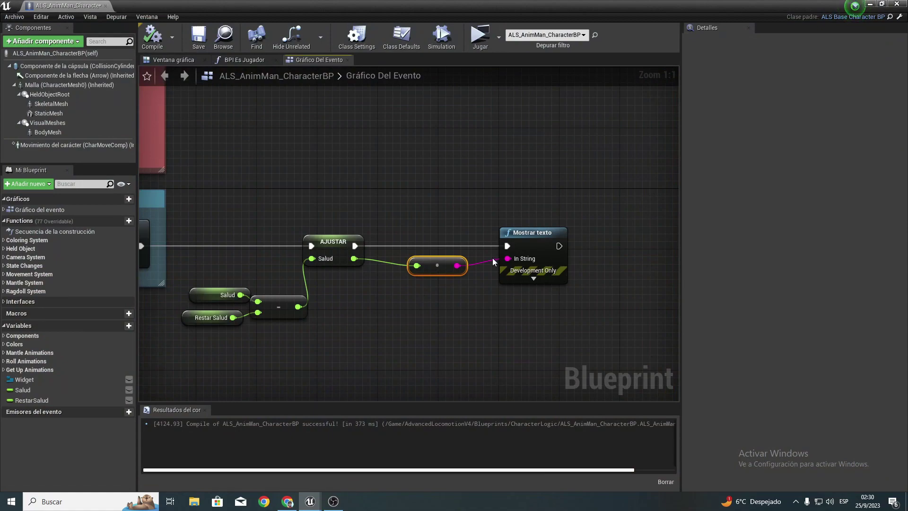
# Step: Straighten the wires of the Salud set-and-print chain with Q, then undo it
pyautogui.moveTo(266, 205); pyautogui.dragTo(502, 234, button='right')
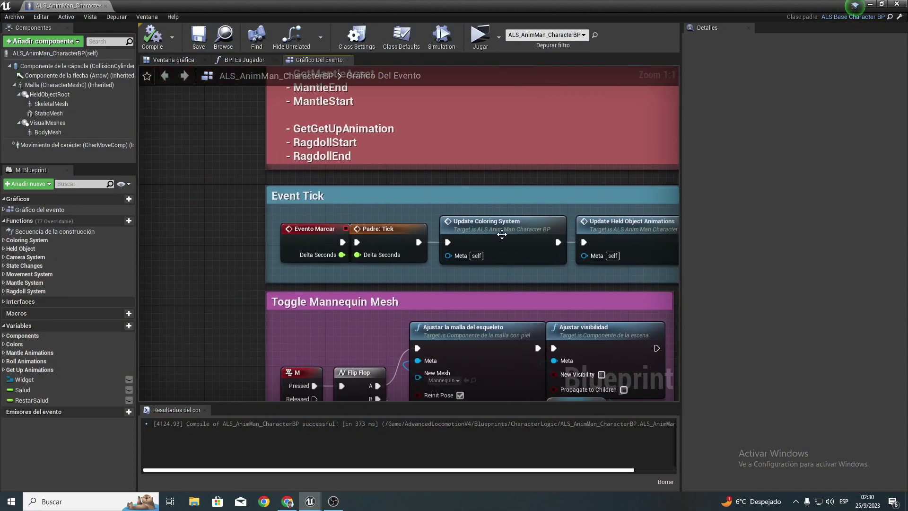
pyautogui.moveTo(238, 241); pyautogui.dragTo(139, 232, button='right')
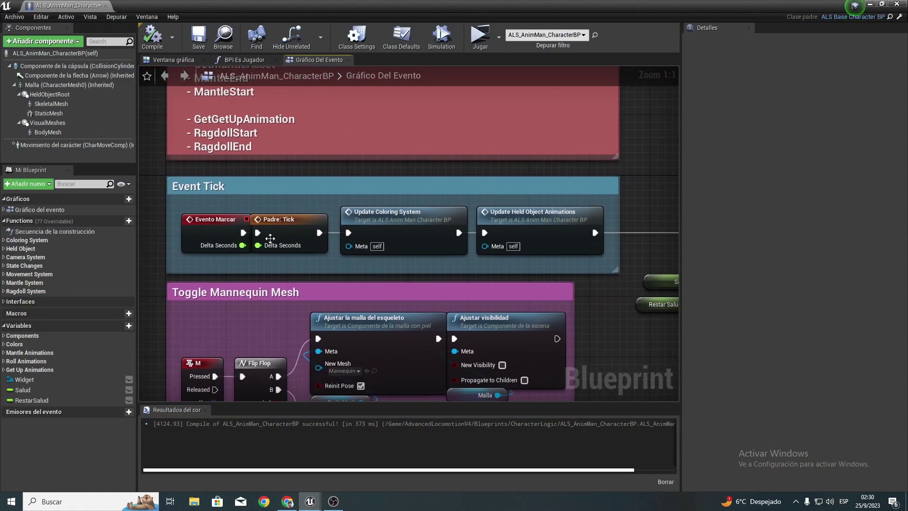
pyautogui.moveTo(204, 224); pyautogui.dragTo(190, 225)
pyautogui.moveTo(347, 170); pyautogui.dragTo(139, 159, button='right')
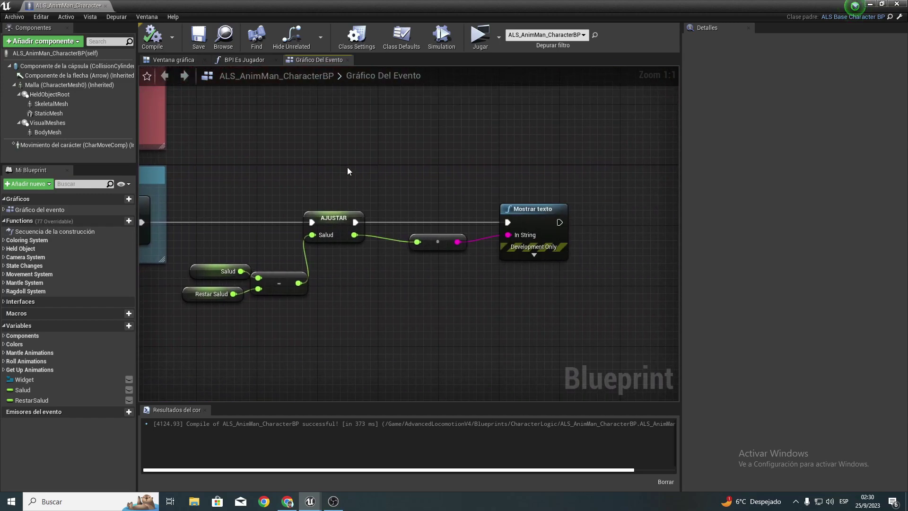
pyautogui.moveTo(469, 334); pyautogui.dragTo(623, 322, button='right')
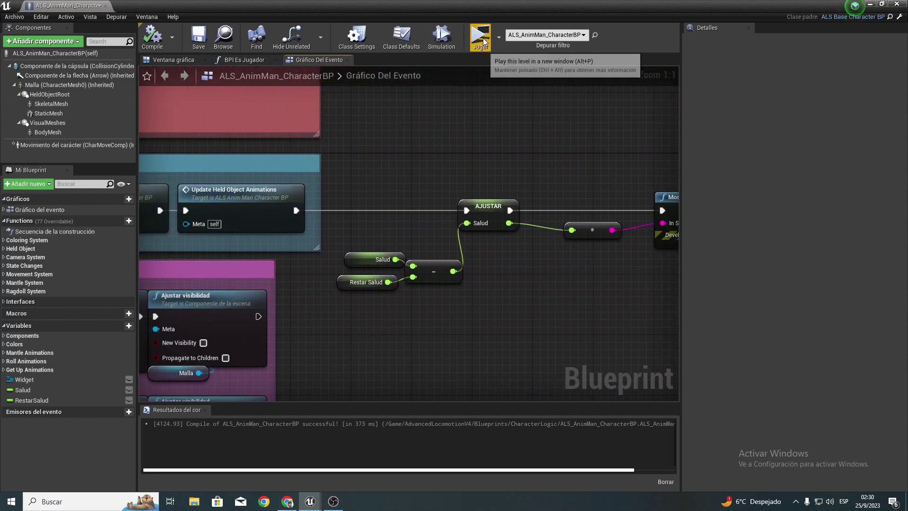
pyautogui.moveTo(495, 266); pyautogui.dragTo(385, 252, button='right')
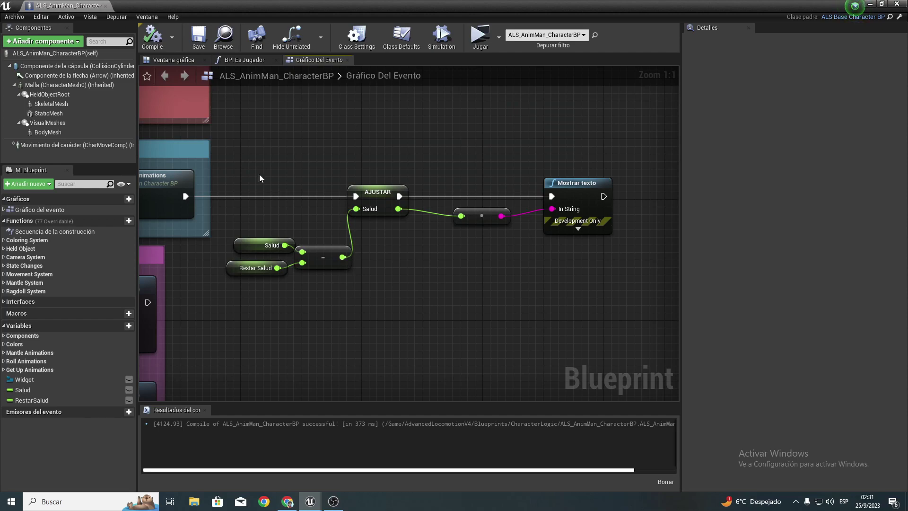
pyautogui.moveTo(322, 189)
pyautogui.mouseDown(button='right')
pyautogui.moveTo(518, 201)
pyautogui.moveTo(320, 197)
pyautogui.mouseUp(button='right')
pyautogui.moveTo(305, 180); pyautogui.dragTo(641, 245)
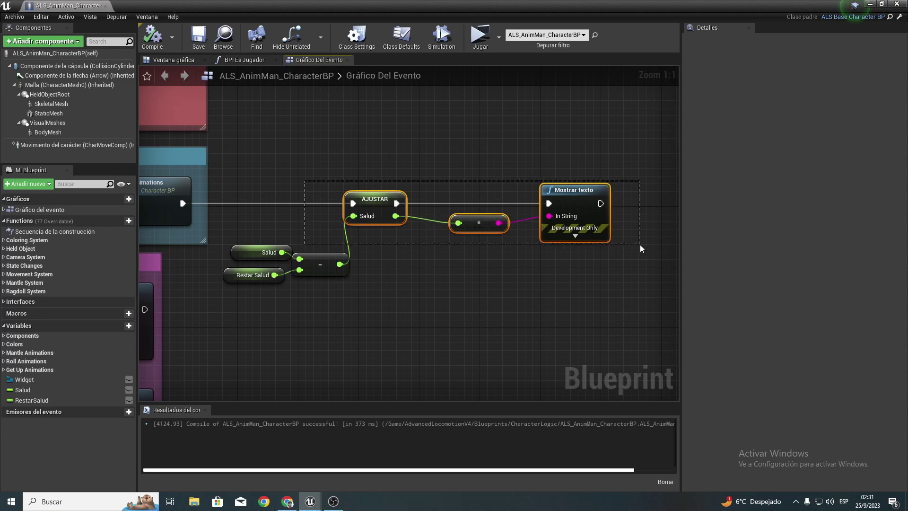
pyautogui.click(509, 274)
pyautogui.moveTo(346, 167); pyautogui.dragTo(639, 258)
pyautogui.press('q')
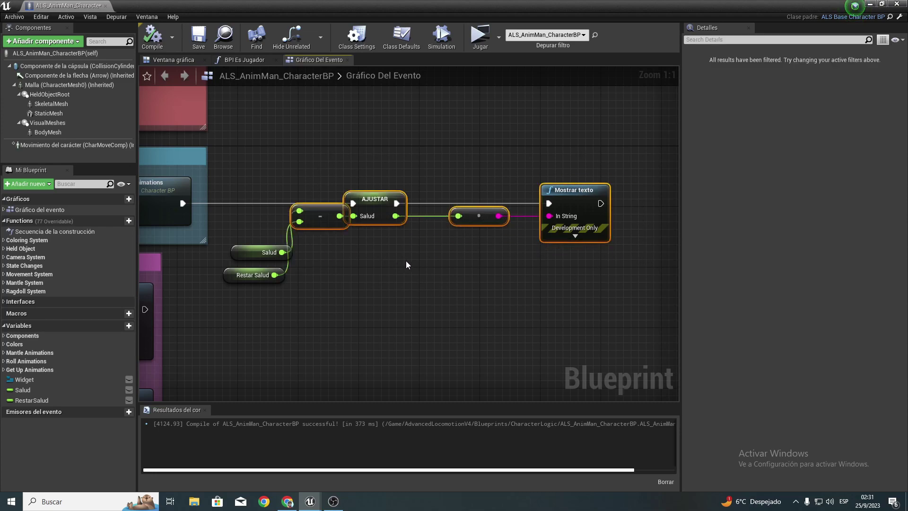
pyautogui.hotkey('ctrl', 'z')
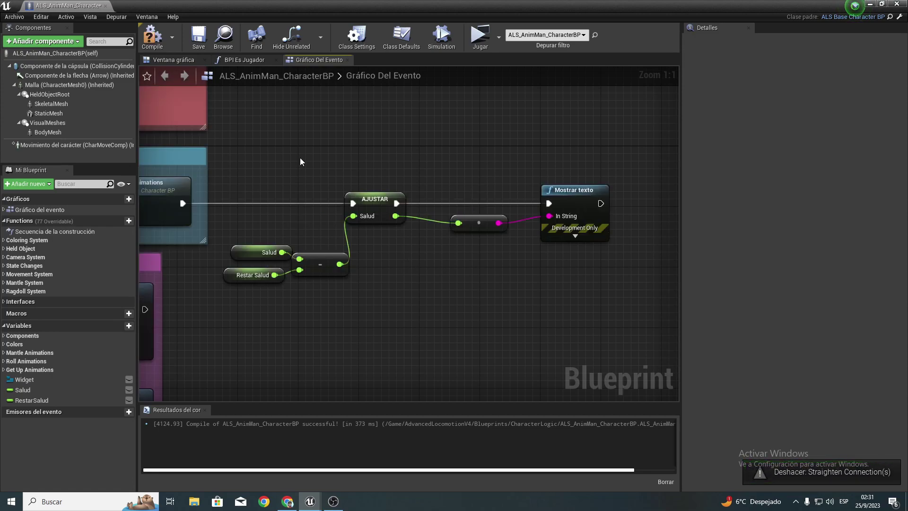
# Step: Straighten the wire through the conversion node again and recompile successfully
pyautogui.moveTo(300, 157); pyautogui.dragTo(691, 240)
pyautogui.press('q')
pyautogui.click(482, 245)
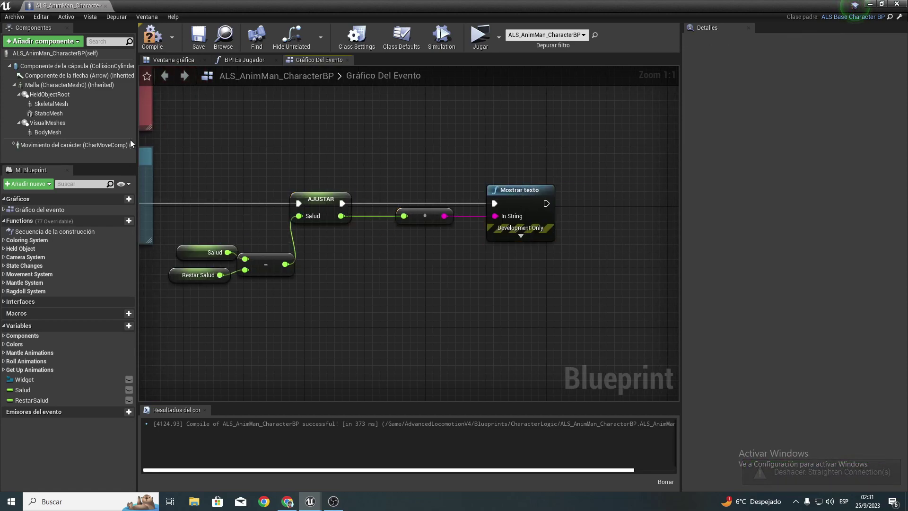
pyautogui.click(154, 38)
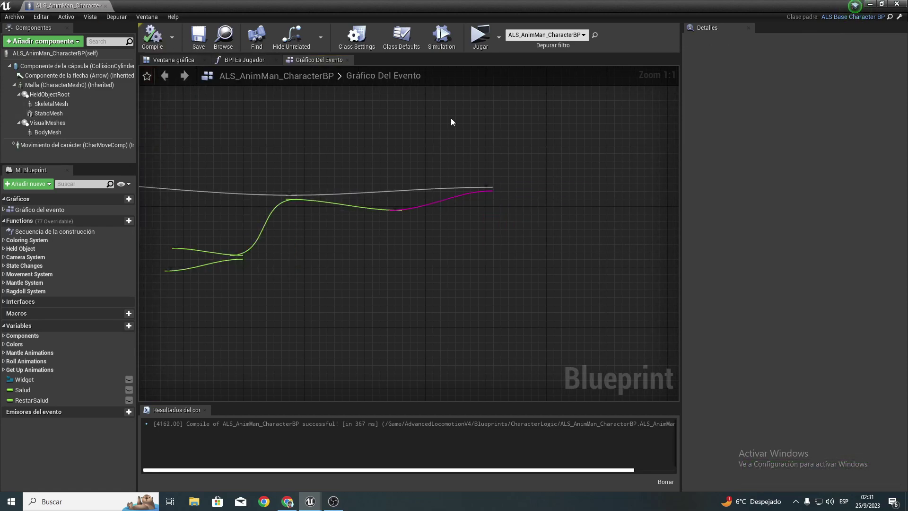
# Step: Minimize the blueprint editor and tilt the level viewport down onto the character and cube
pyautogui.click(870, 5)
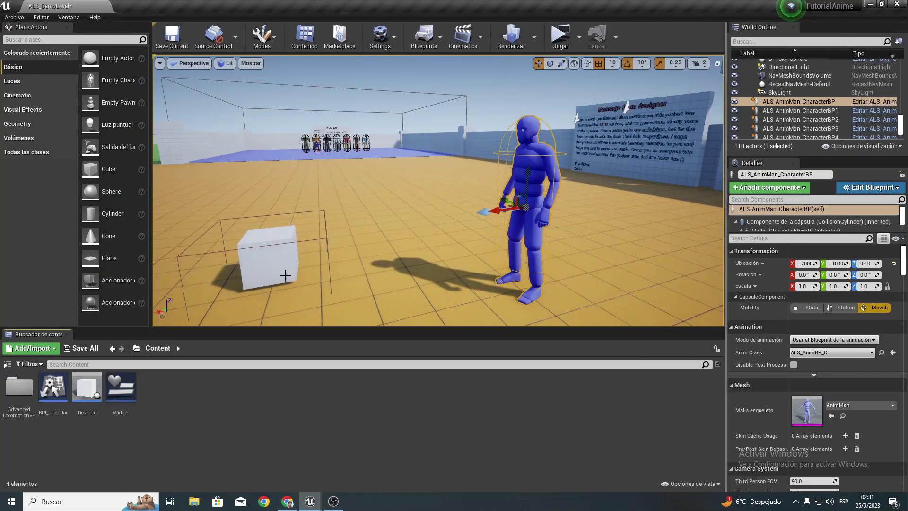
pyautogui.moveTo(341, 254); pyautogui.dragTo(341, 274, button='right')
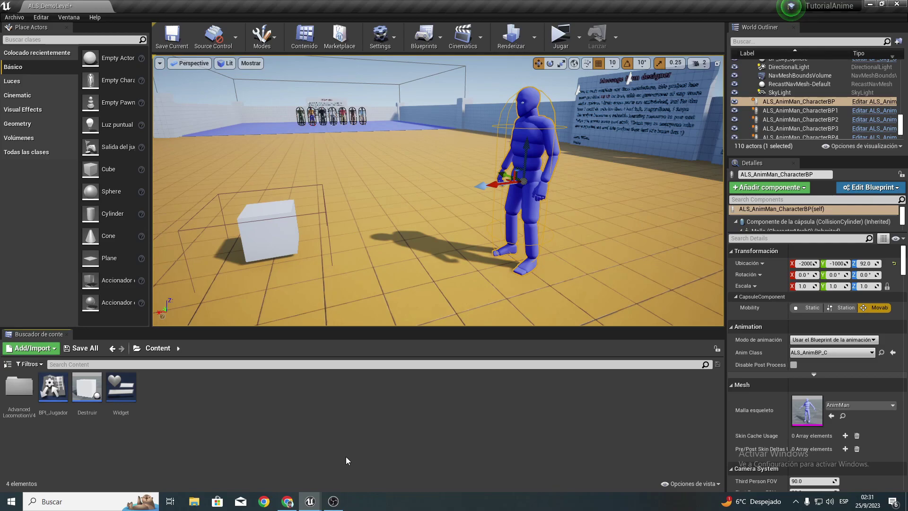
pyautogui.click(334, 504)
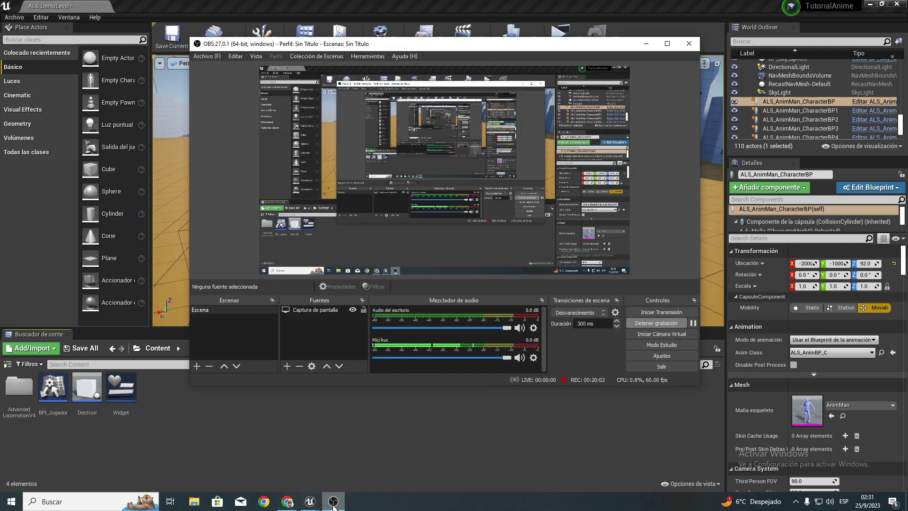
pyautogui.click(334, 503)
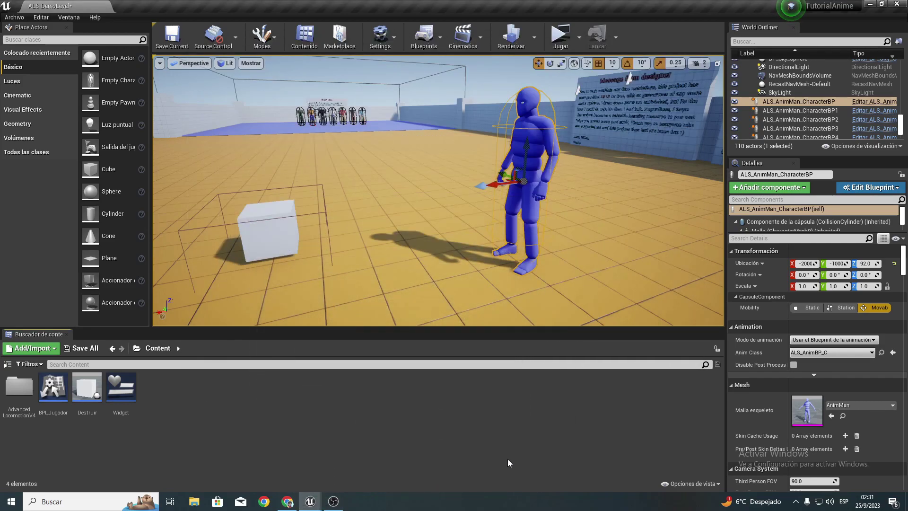